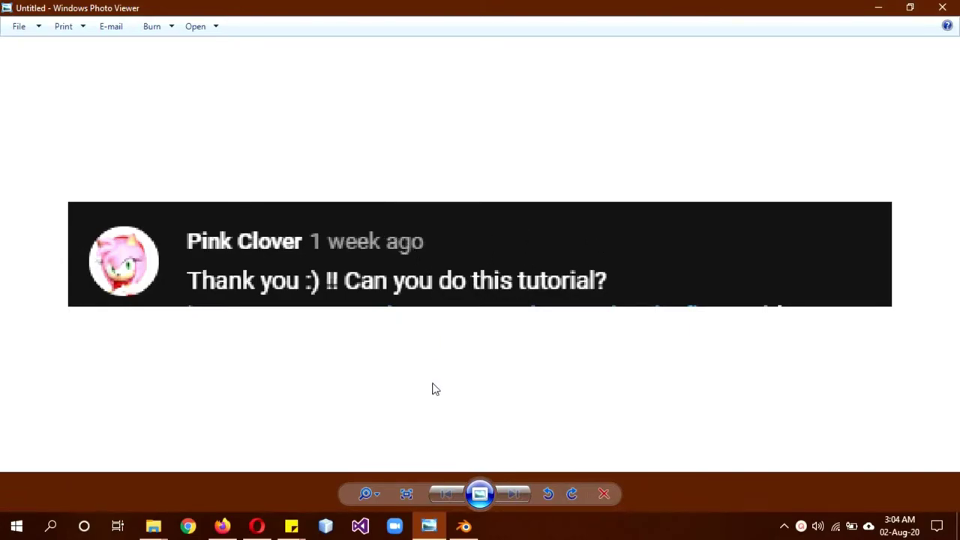
# Dismiss the comment screenshot to reveal the YouTube channel page in Firefox.
pyautogui.click(429, 526)
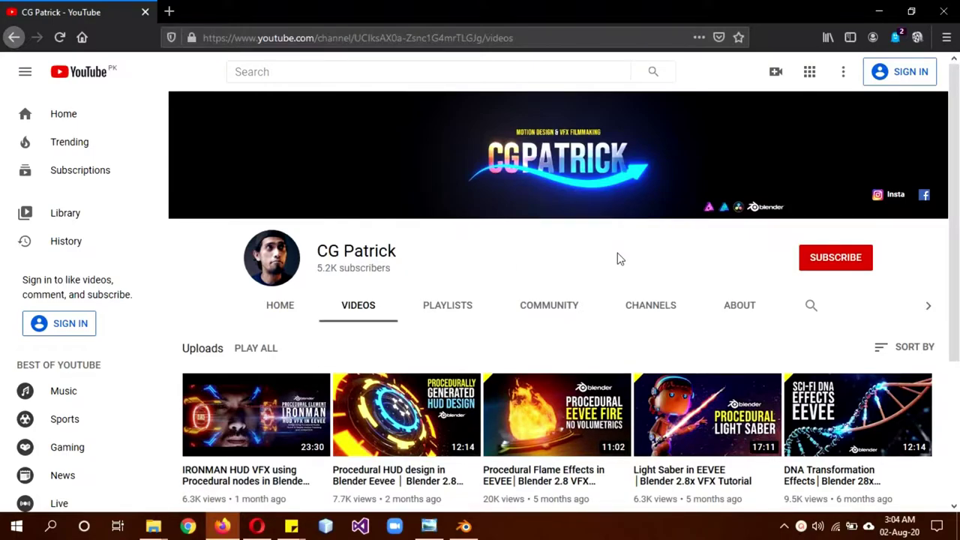
# Scroll down and back up through the channel's nine Blender VFX tutorial uploads.
pyautogui.scroll(-3, 619, 257)
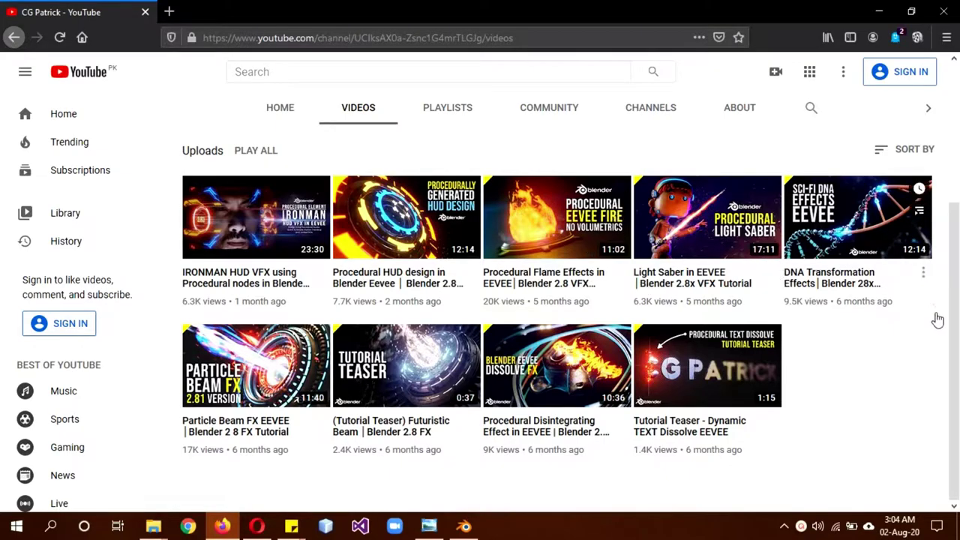
pyautogui.scroll(1, 862, 400)
pyautogui.scroll(3, 867, 400)
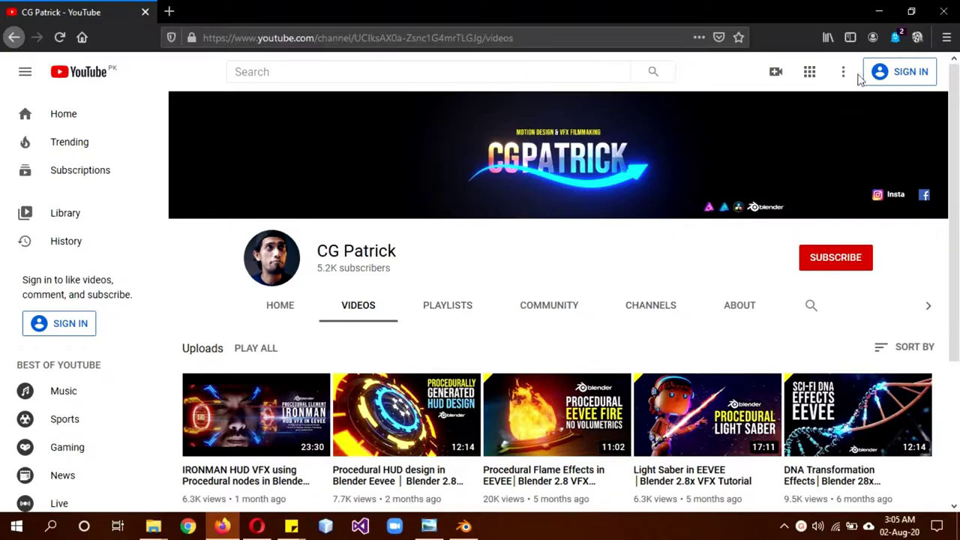
# Return to Blender and raise the selected empties about 0.18 m along Z.
pyautogui.click(876, 13)
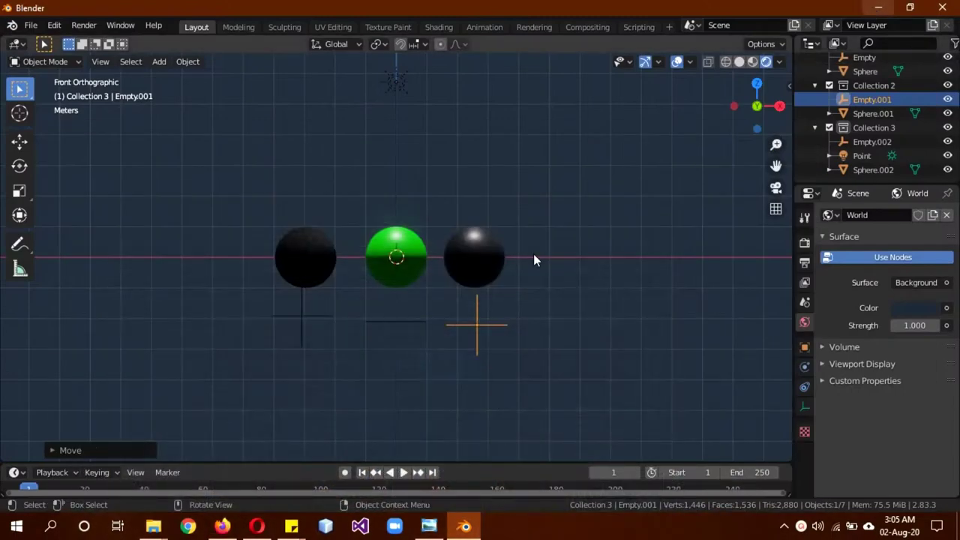
pyautogui.keyDown('shift'); pyautogui.click(393, 321); pyautogui.keyUp('shift')
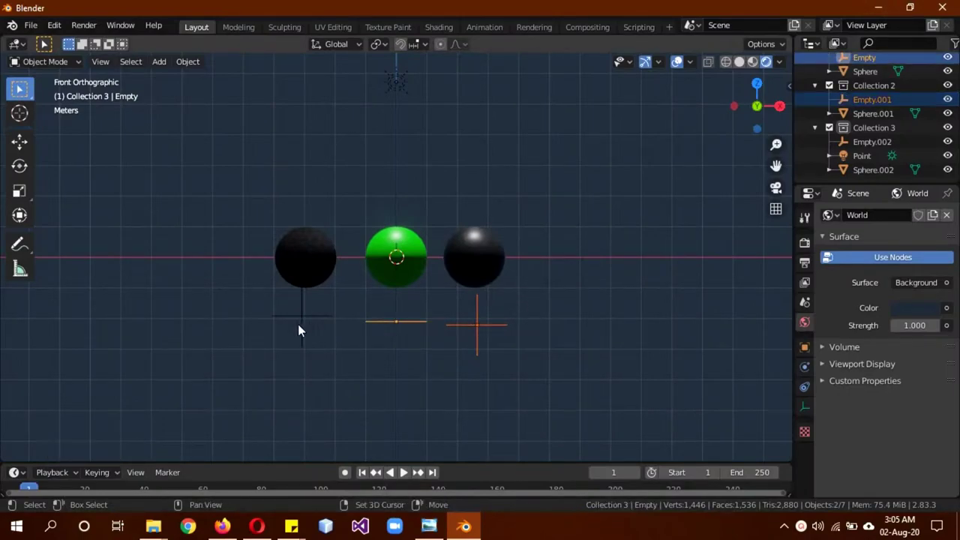
pyautogui.keyDown('shift'); pyautogui.click(300, 326); pyautogui.keyUp('shift')
pyautogui.moveTo(638, 301); pyautogui.dragTo(578, 336, button='middle')
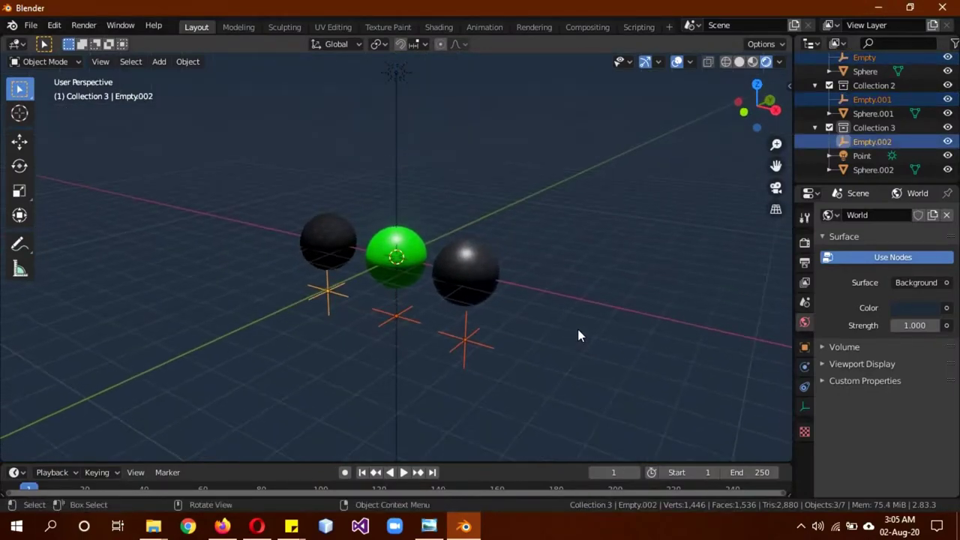
pyautogui.press('g')
pyautogui.press('z')
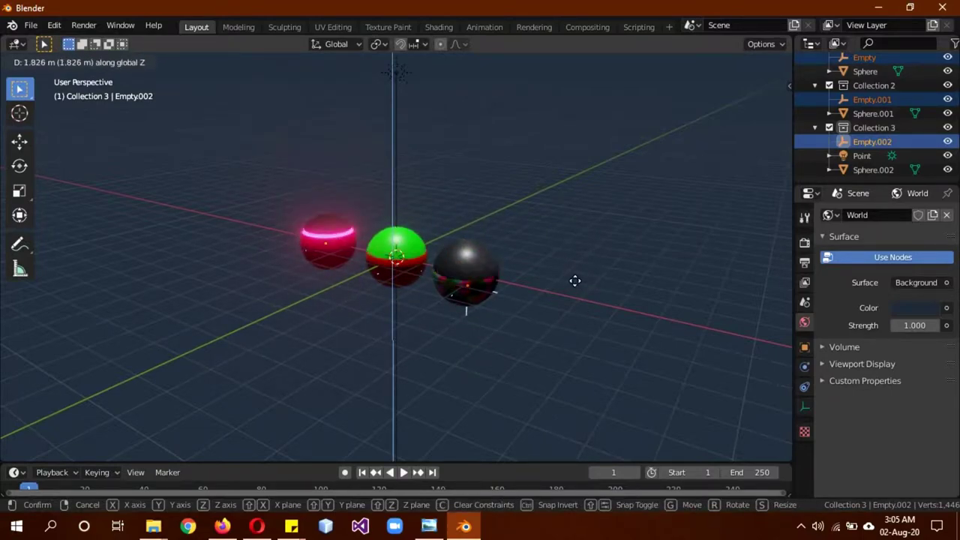
pyautogui.click(563, 327)
# Switch to the front orthographic view and deselect everything.
pyautogui.moveTo(563, 328); pyautogui.dragTo(567, 354, button='middle')
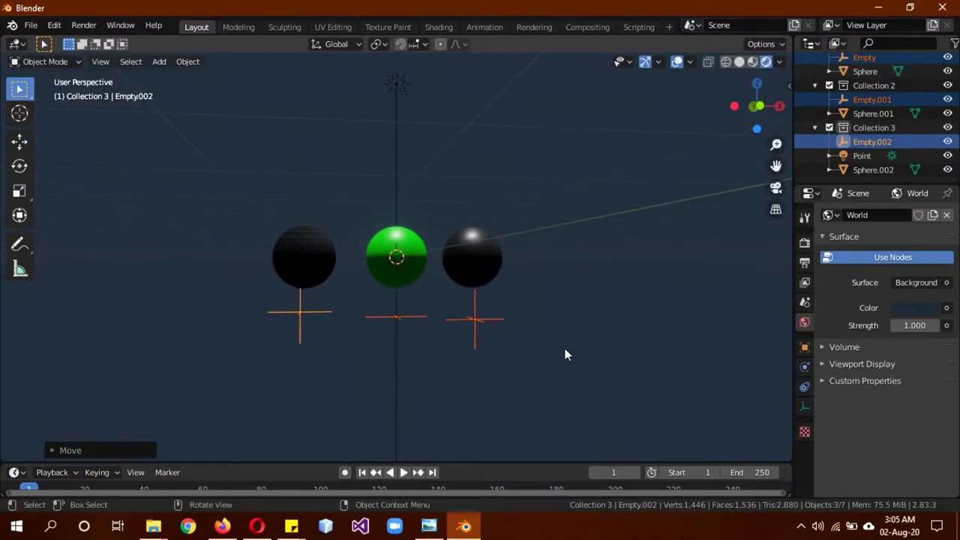
pyautogui.press('KP_1')
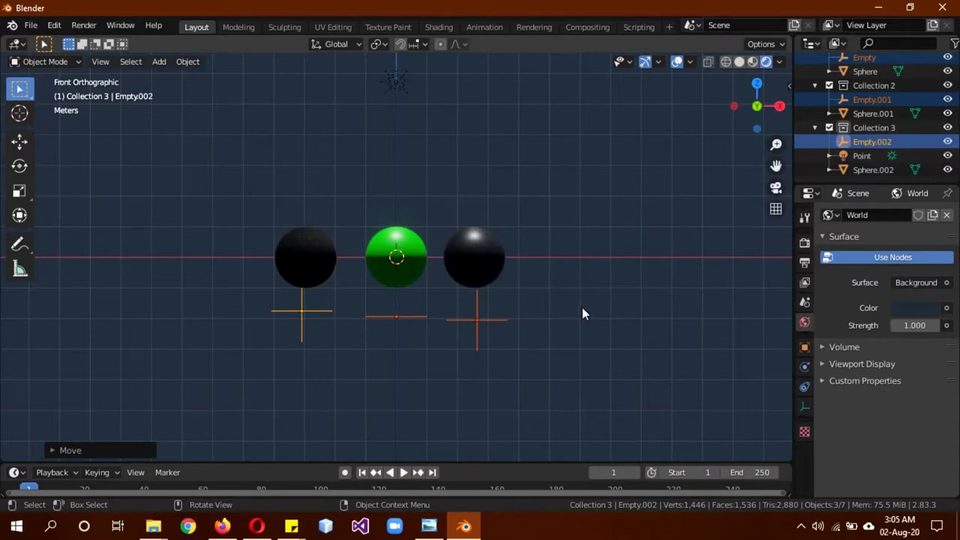
pyautogui.hotkey('alt', 'a')
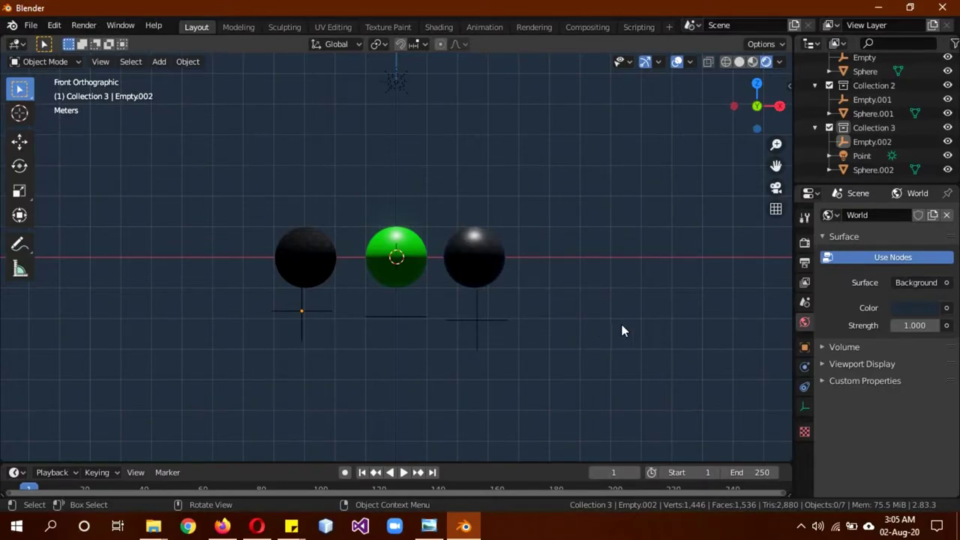
pyautogui.scroll(2, 830, 125)
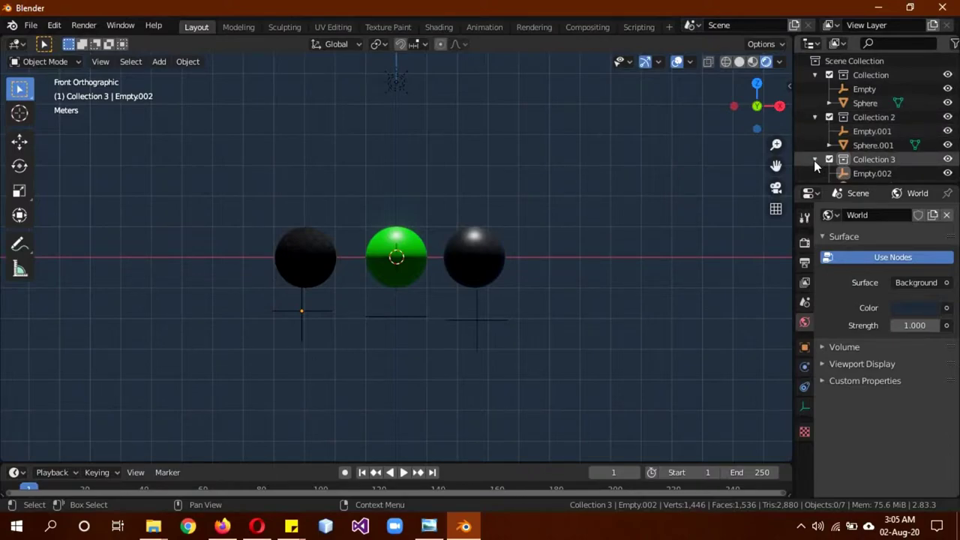
# Collapse and hide Collection, Collection 2 and Collection 3, and use solid viewport shading.
pyautogui.click(816, 159)
pyautogui.click(815, 117)
pyautogui.click(815, 75)
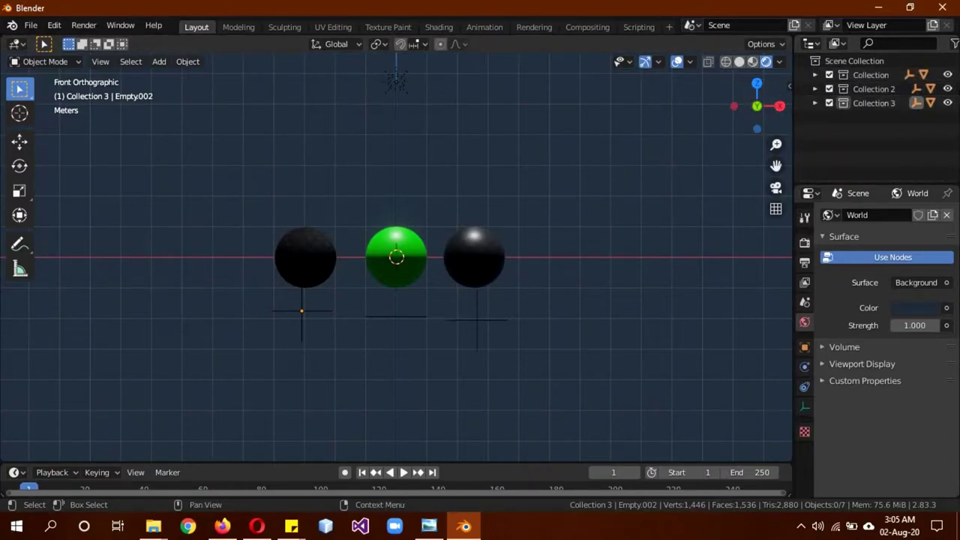
pyautogui.click(948, 103)
pyautogui.click(948, 88)
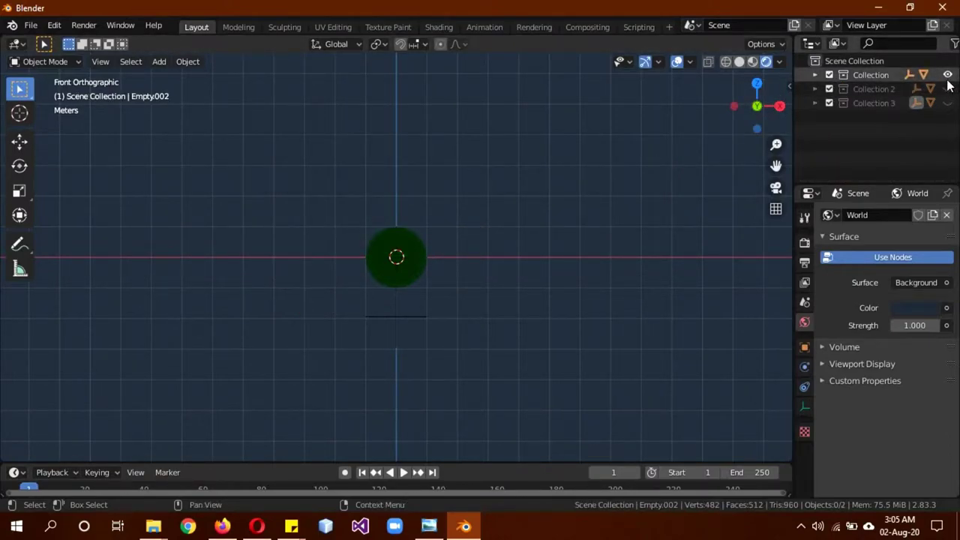
pyautogui.click(948, 75)
pyautogui.press('z')
pyautogui.click(474, 180)
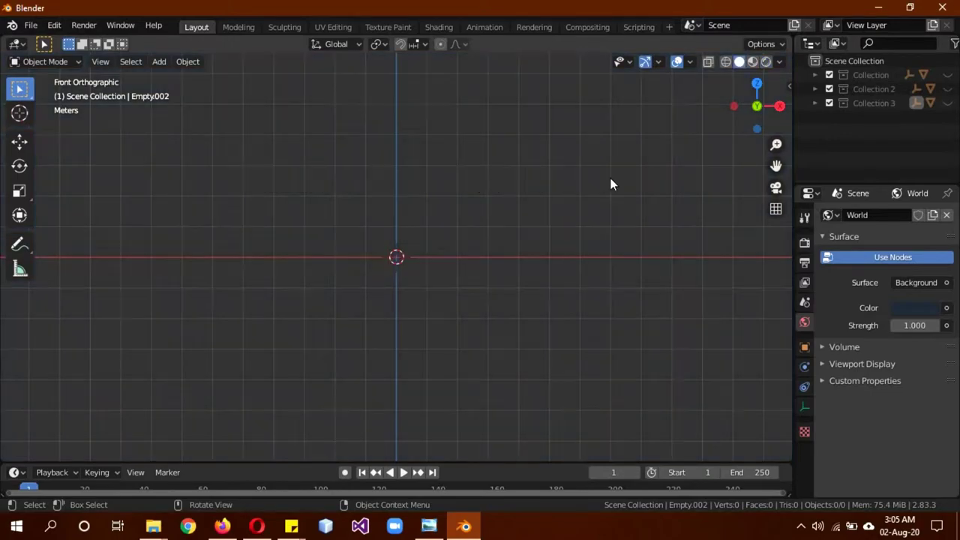
# Create Collection 4 and add a smooth-shaded UV sphere, Sphere.003, at the origin.
pyautogui.rightClick(877, 114)
pyautogui.click(877, 114)
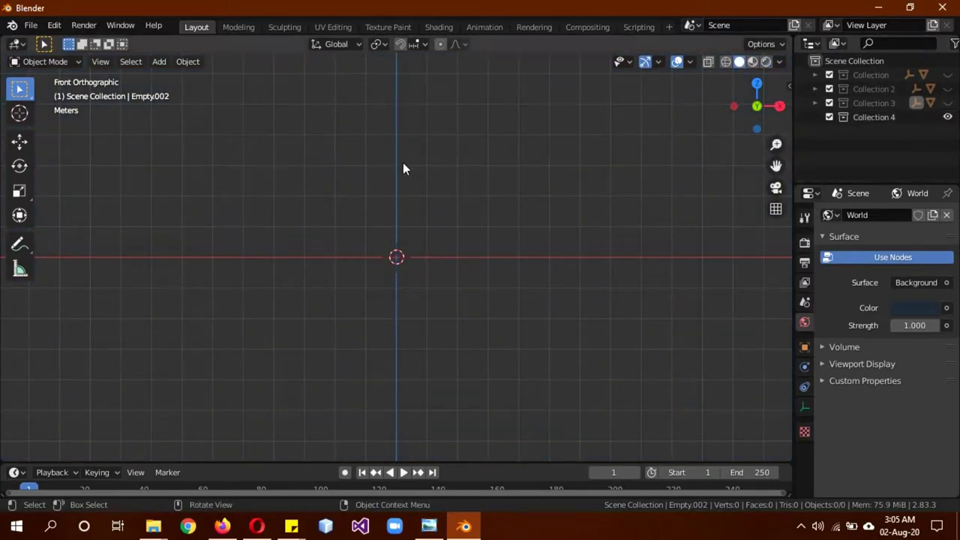
pyautogui.click(854, 119)
pyautogui.hotkey('shift', 'a')
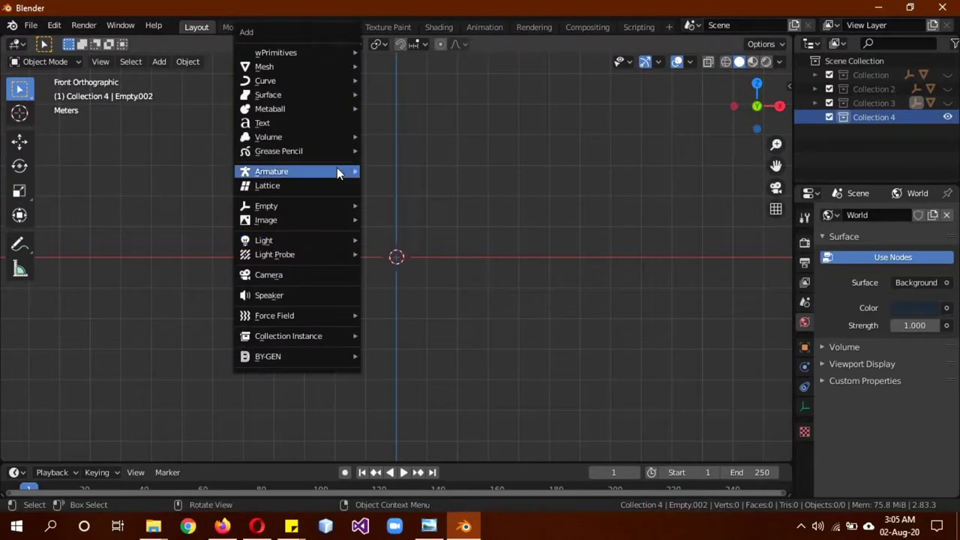
pyautogui.moveTo(264, 66)
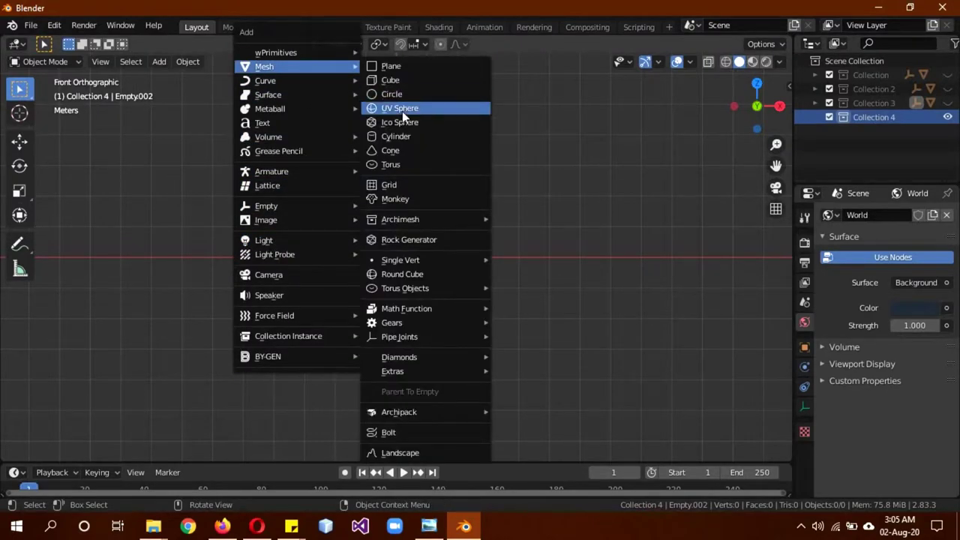
pyautogui.click(403, 108)
pyautogui.rightClick(512, 216)
pyautogui.click(523, 202)
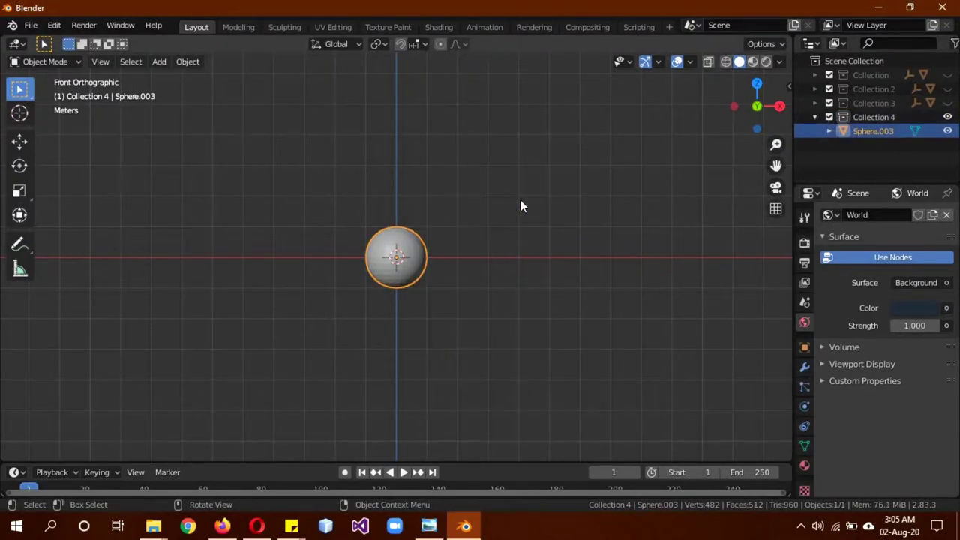
pyautogui.click(441, 28)
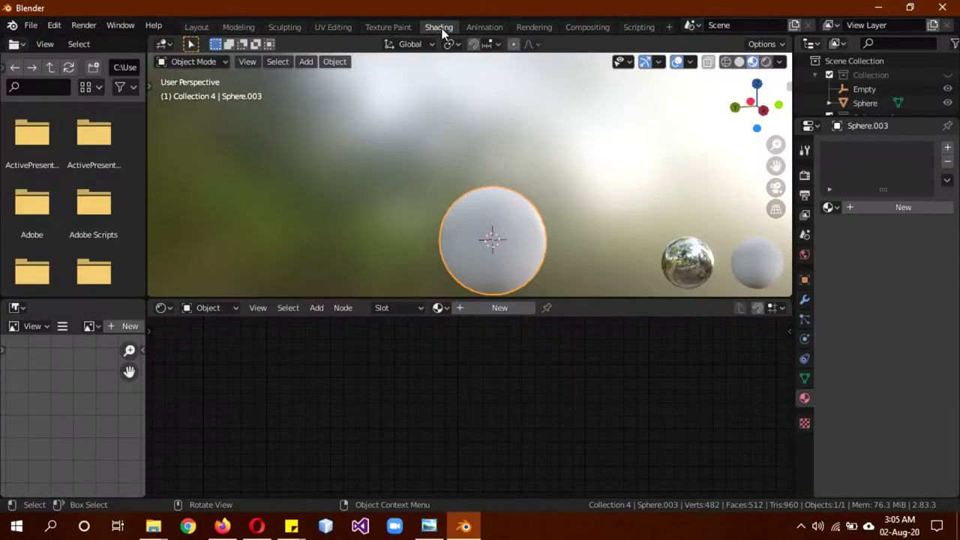
pyautogui.click(197, 28)
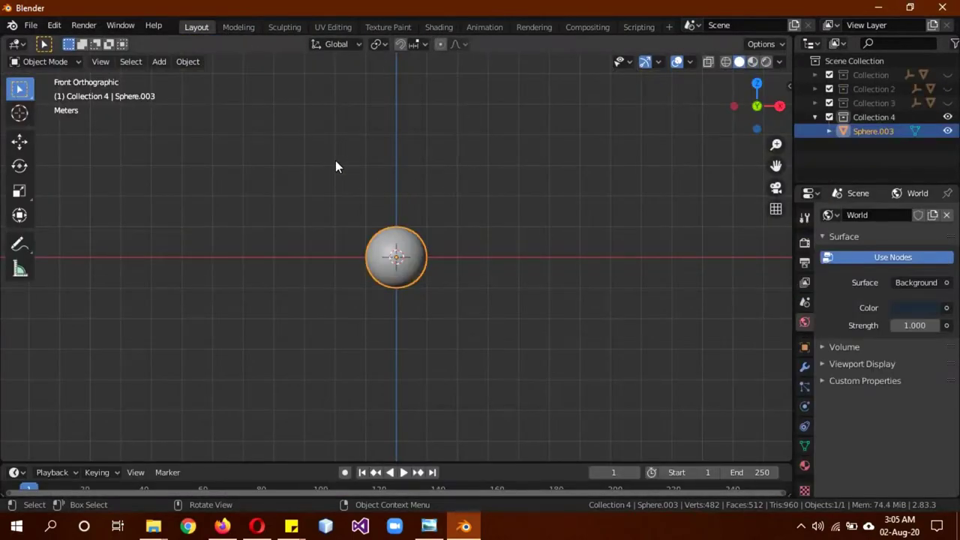
pyautogui.hotkey('shift', 'a')
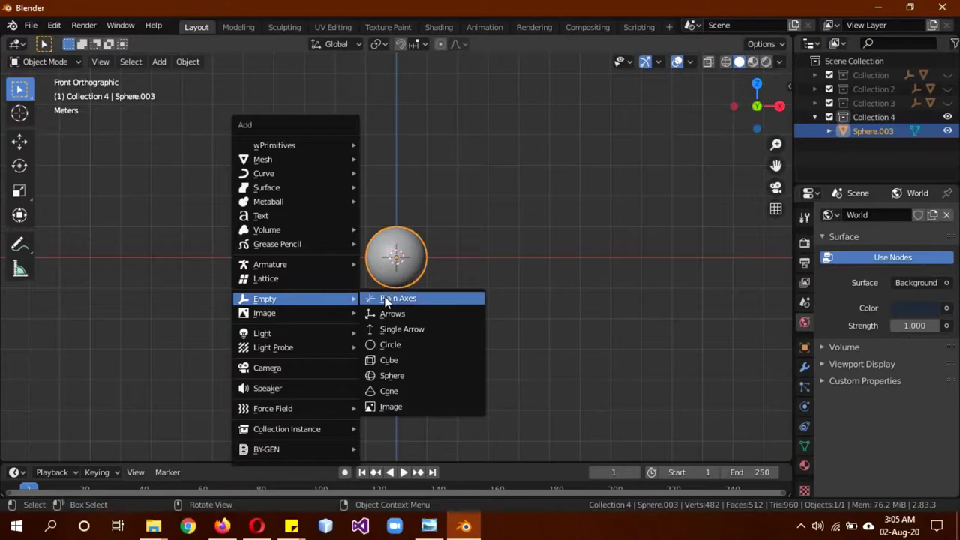
# Add a Plain Axes empty and move it down along Z below the sphere.
pyautogui.click(385, 300)
pyautogui.press('g')
pyautogui.press('z')
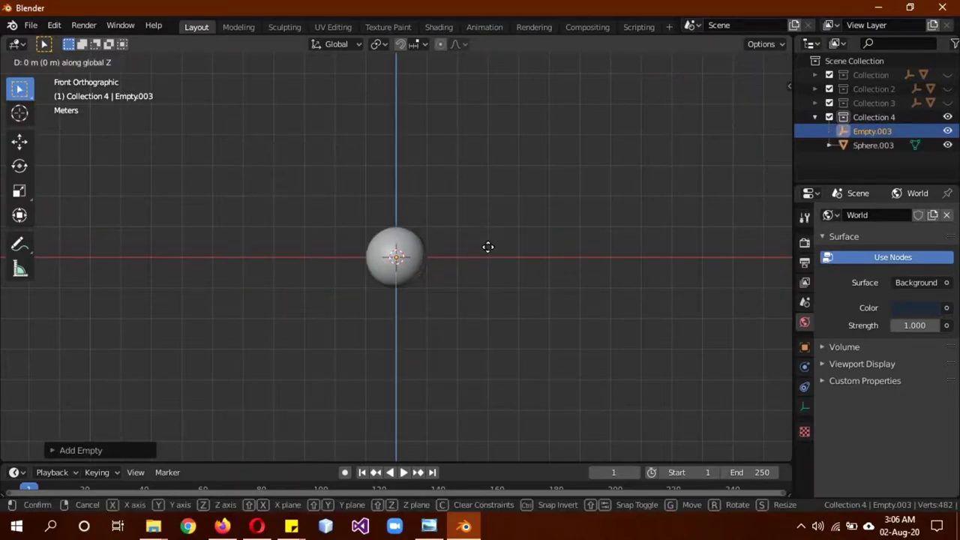
pyautogui.click(493, 316)
# Give Sphere.003 a new material with Blend Mode and Shadow Mode set to Alpha Clip.
pyautogui.click(411, 269)
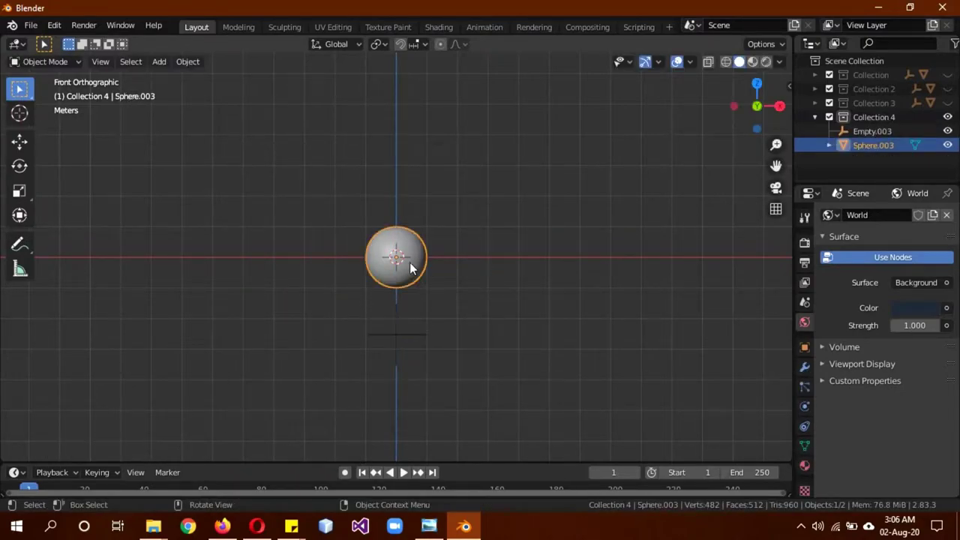
pyautogui.click(804, 466)
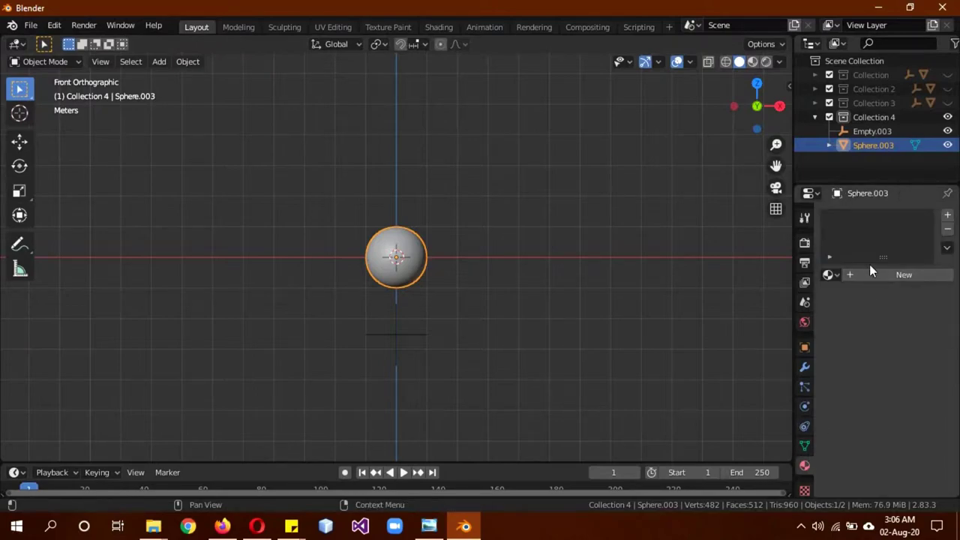
pyautogui.click(881, 277)
pyautogui.scroll(-5, 846, 413)
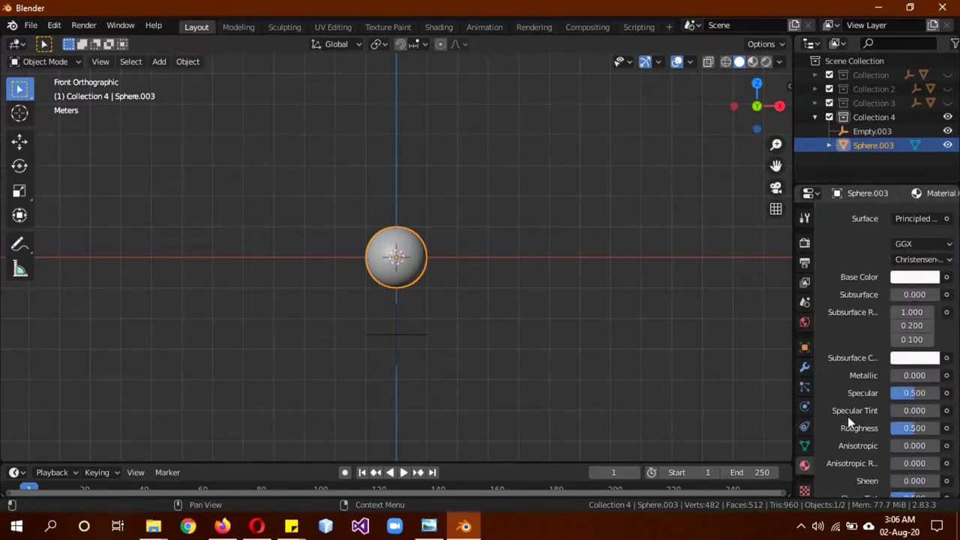
pyautogui.scroll(-8, 850, 411)
pyautogui.scroll(-2, 851, 411)
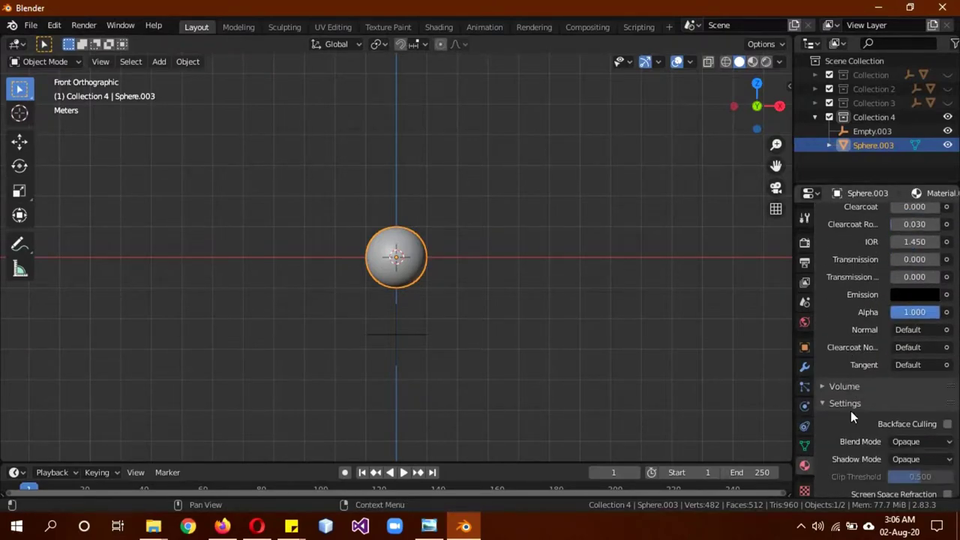
pyautogui.click(906, 442)
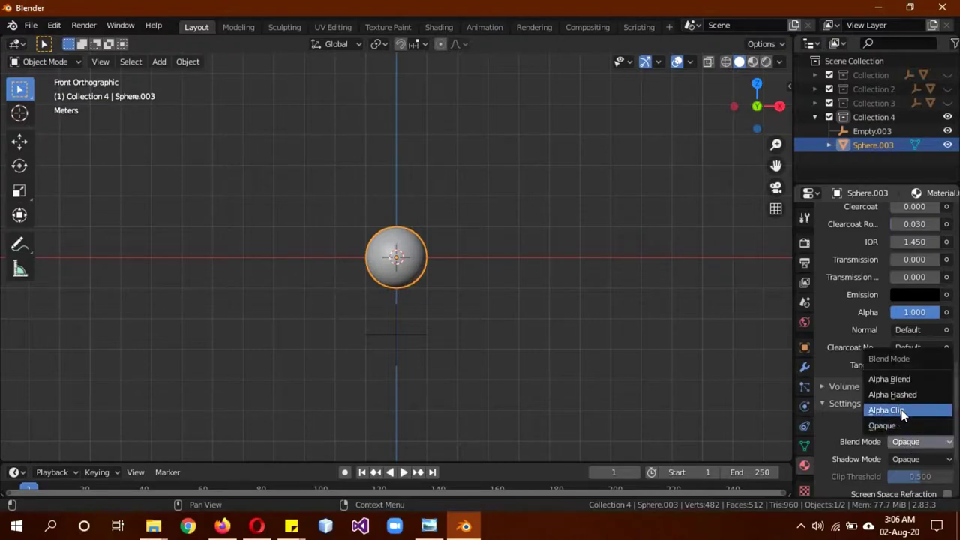
pyautogui.click(905, 409)
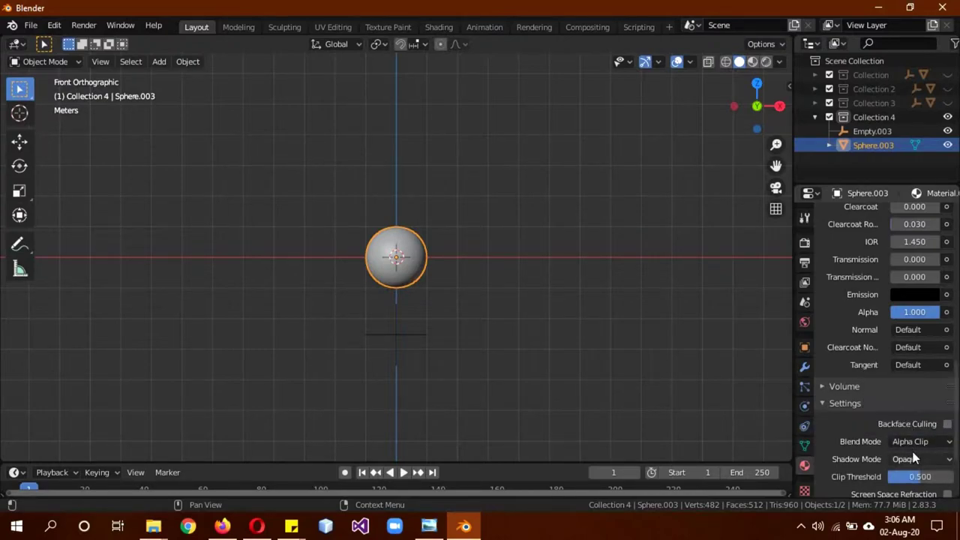
pyautogui.click(913, 457)
pyautogui.click(903, 420)
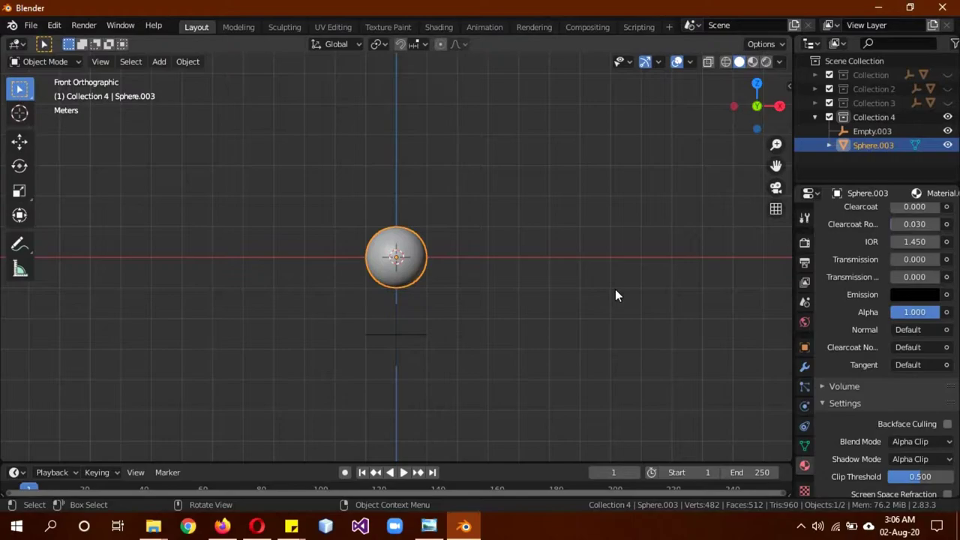
pyautogui.scroll(8, 915, 285)
pyautogui.scroll(6, 872, 276)
pyautogui.scroll(4, 599, 211)
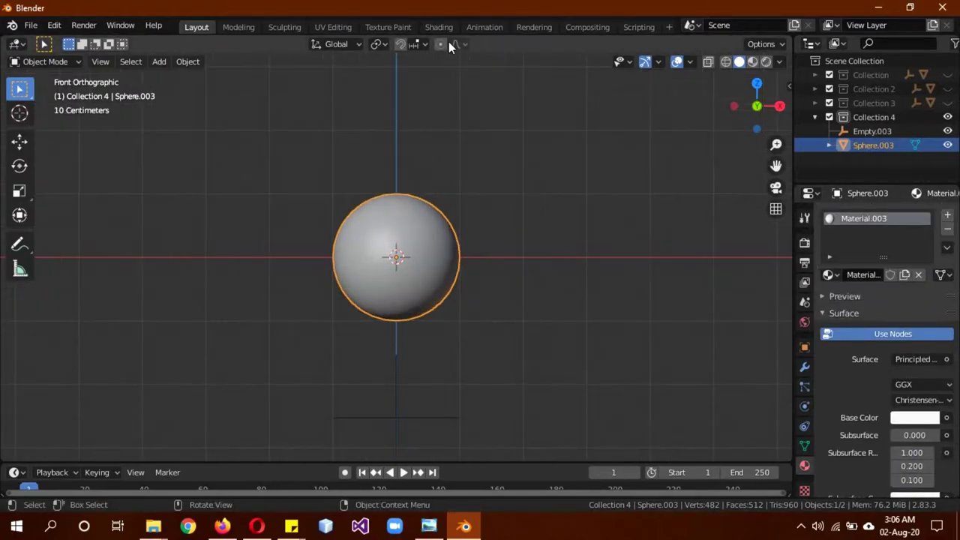
# In the Shading workspace front view, move the Material Output node to the right.
pyautogui.click(440, 27)
pyautogui.press('KP_1')
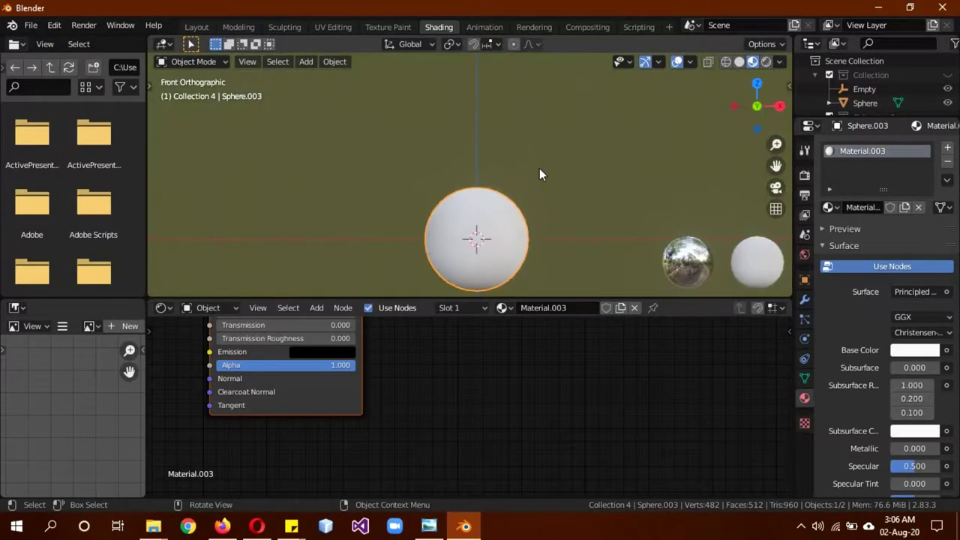
pyautogui.scroll(-2, 534, 203)
pyautogui.scroll(-2, 481, 392)
pyautogui.scroll(-2, 495, 367)
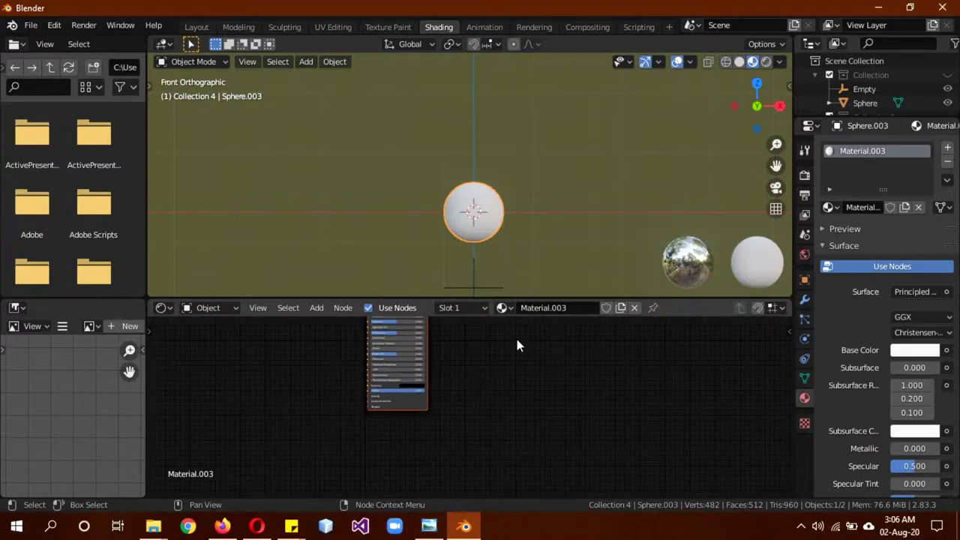
pyautogui.scroll(-2, 532, 398)
pyautogui.scroll(4, 548, 435)
pyautogui.scroll(1, 532, 405)
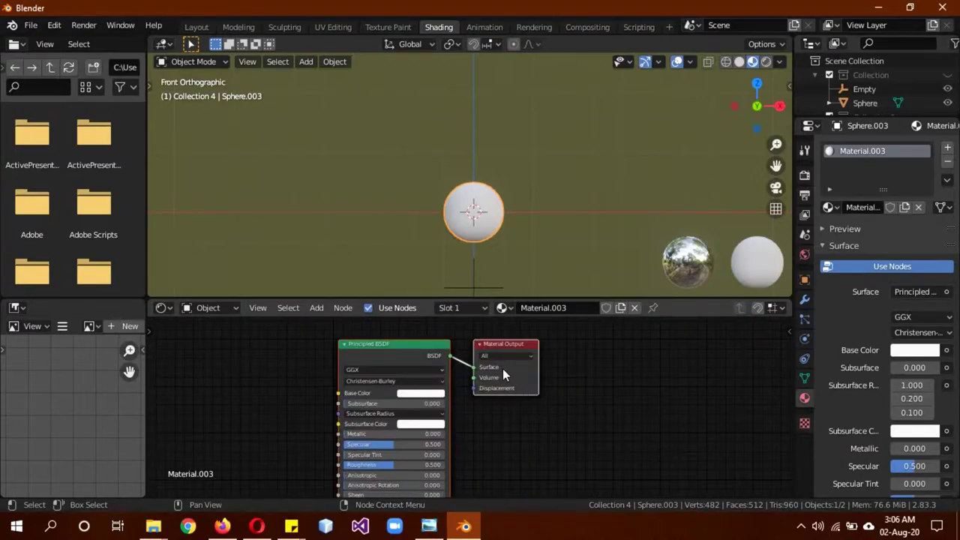
pyautogui.moveTo(503, 370); pyautogui.dragTo(672, 391)
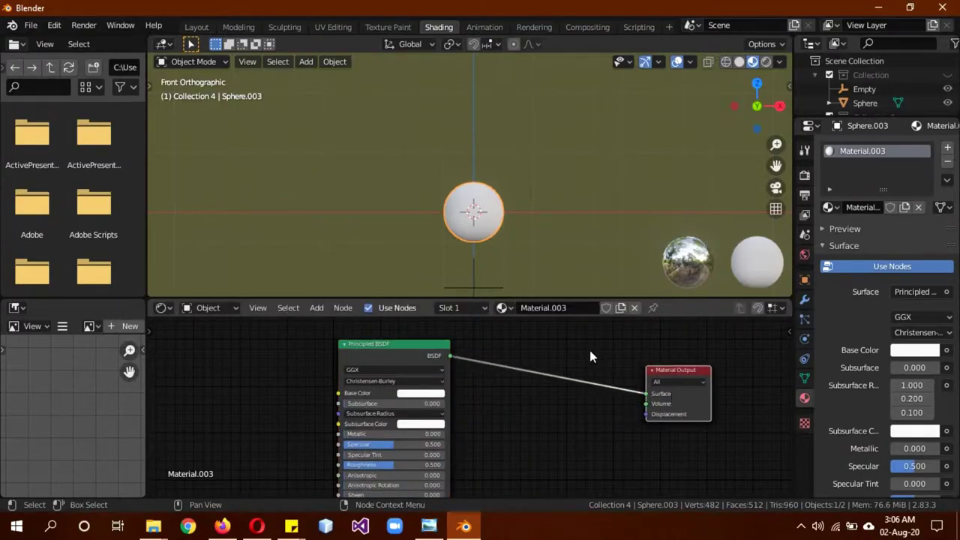
# Drop a Mix Shader onto the BSDF–output link and make the Principled BSDF base colour red.
pyautogui.hotkey('shift', 'a')
pyautogui.click(523, 348)
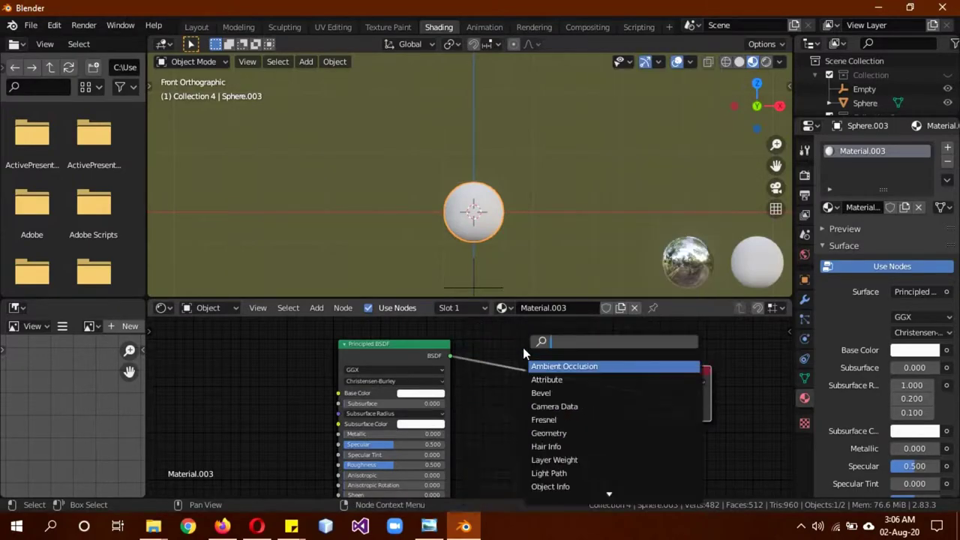
pyautogui.write('mix')
pyautogui.click(570, 367)
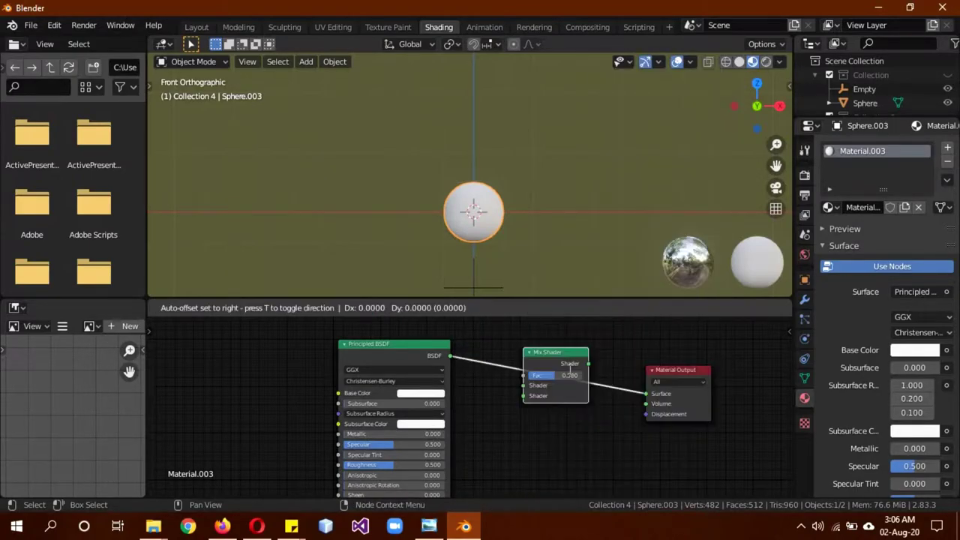
pyautogui.click(589, 371)
pyautogui.click(432, 396)
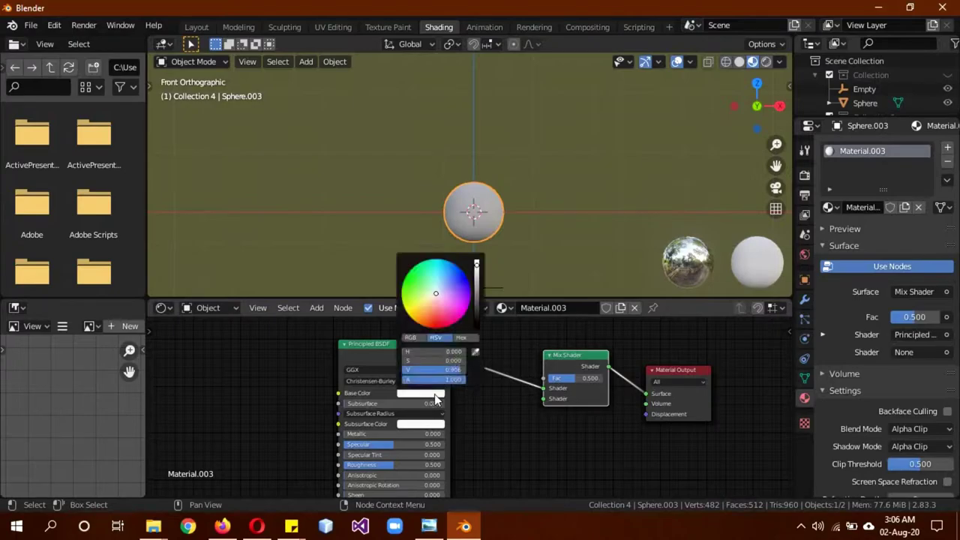
pyautogui.click(438, 328)
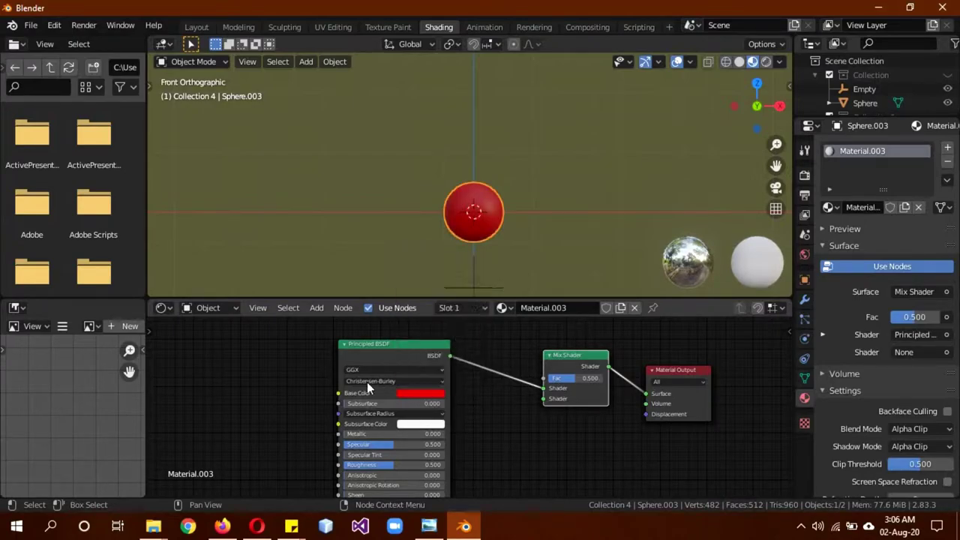
# Duplicate the Principled BSDF, link it to the Mix Shader's second Shader, and colour it yellow.
pyautogui.hotkey('shift', 'd')
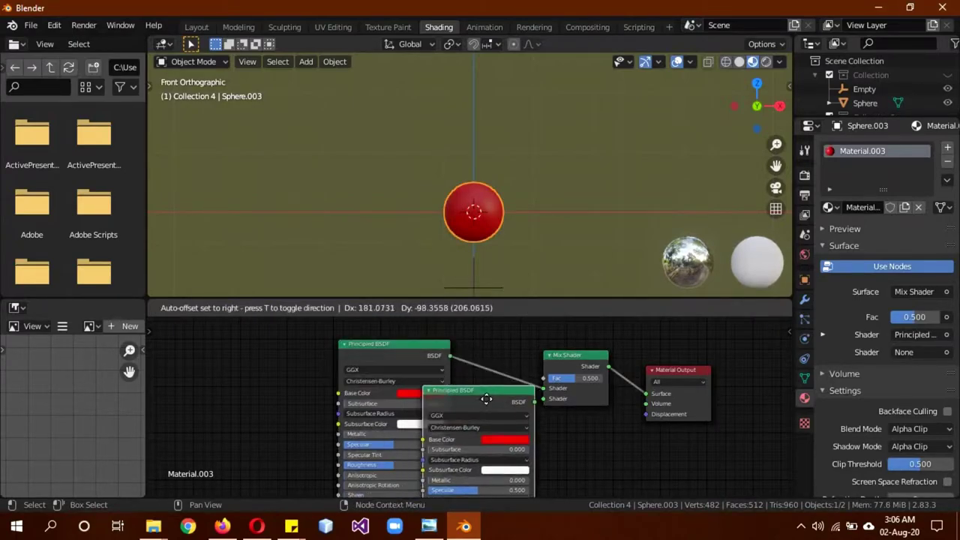
pyautogui.click(531, 456)
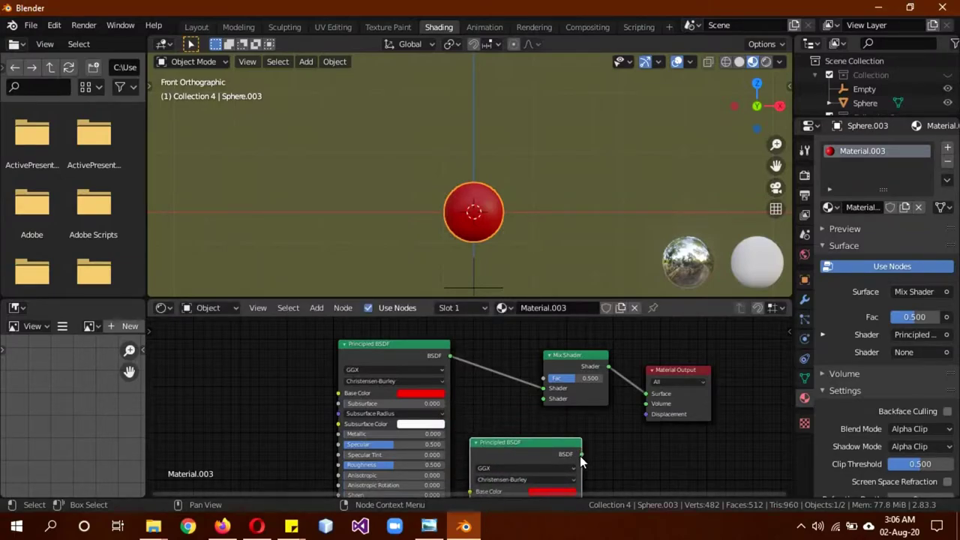
pyautogui.moveTo(581, 455); pyautogui.dragTo(543, 398)
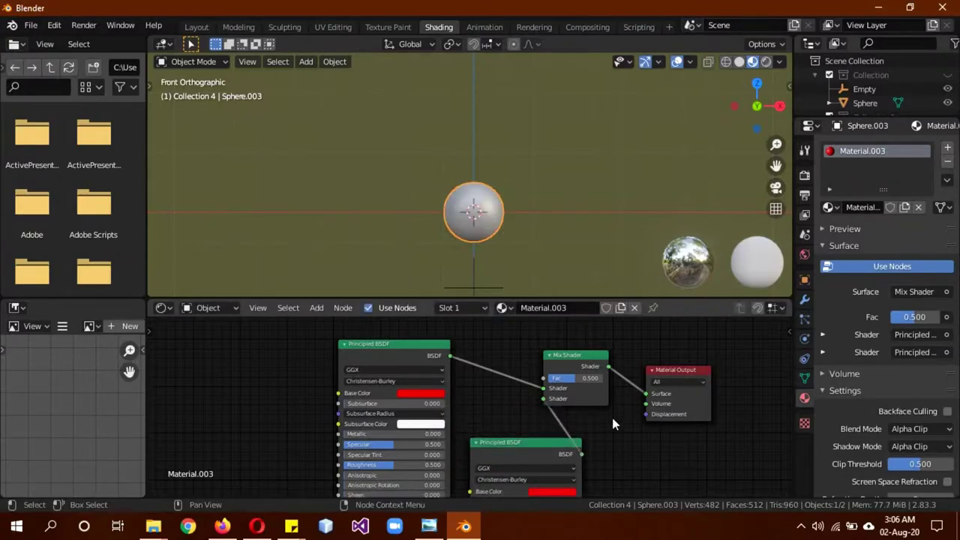
pyautogui.moveTo(613, 444); pyautogui.dragTo(583, 386, button='middle')
pyautogui.click(530, 434)
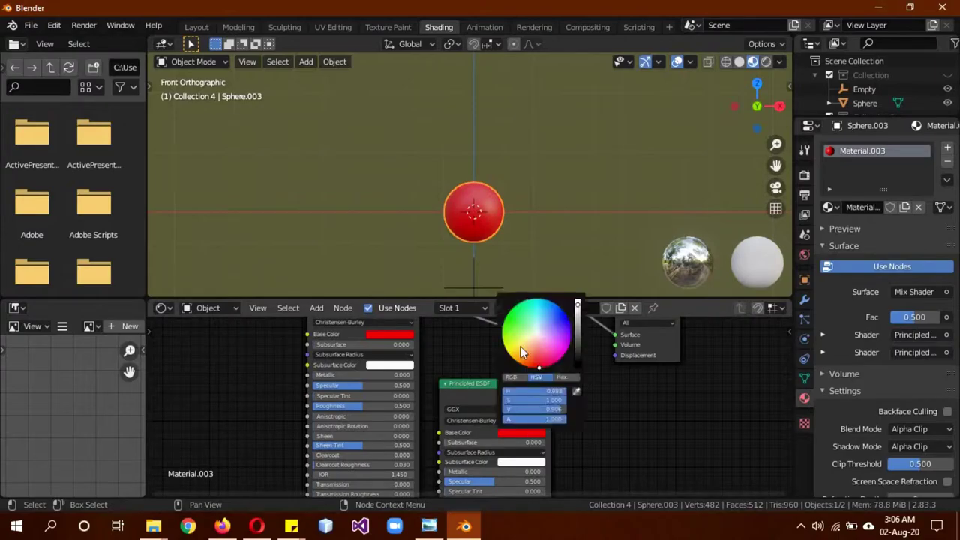
pyautogui.moveTo(520, 347); pyautogui.dragTo(506, 352)
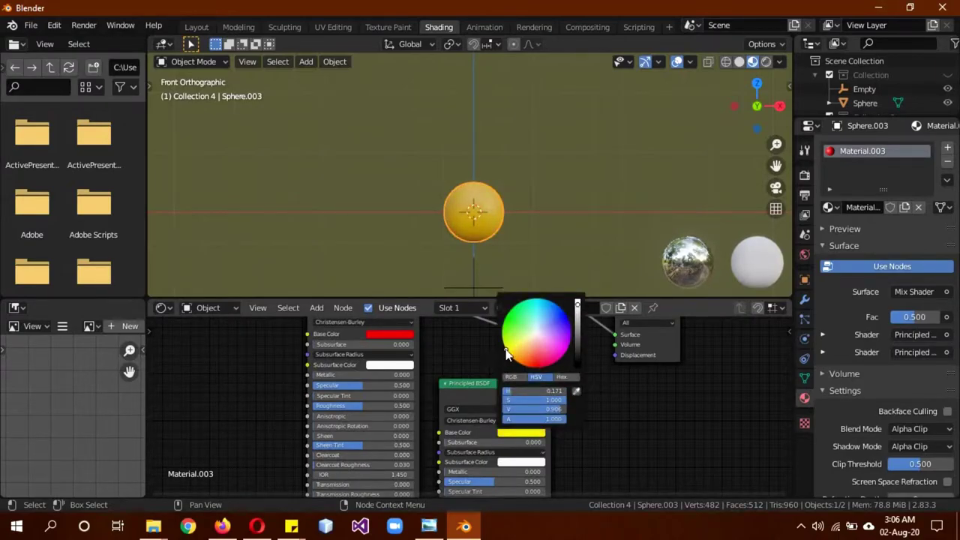
pyautogui.moveTo(452, 332); pyautogui.dragTo(537, 428, button='middle')
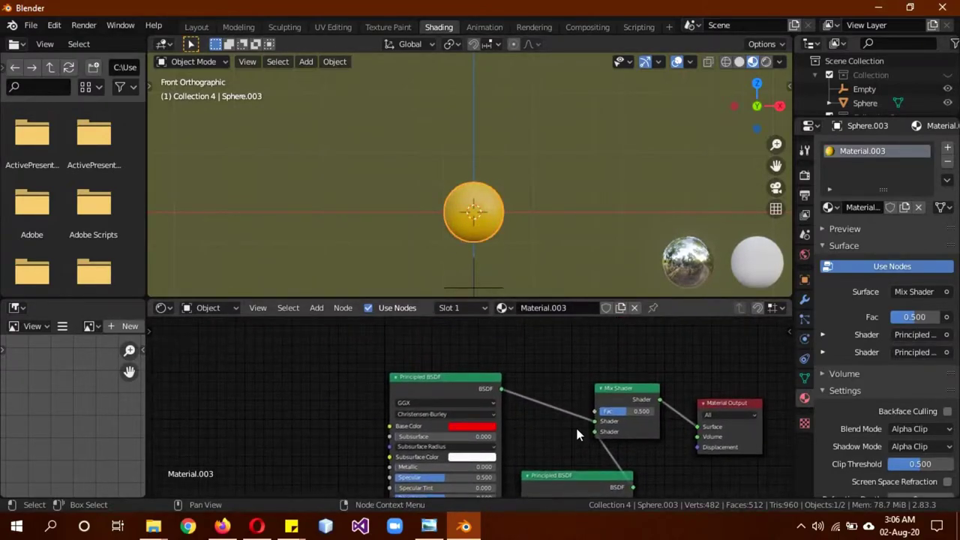
# Add a ColorRamp node and connect its Color output to the Mix Shader Fac.
pyautogui.moveTo(420, 377); pyautogui.dragTo(404, 428)
pyautogui.hotkey('shift', 'a')
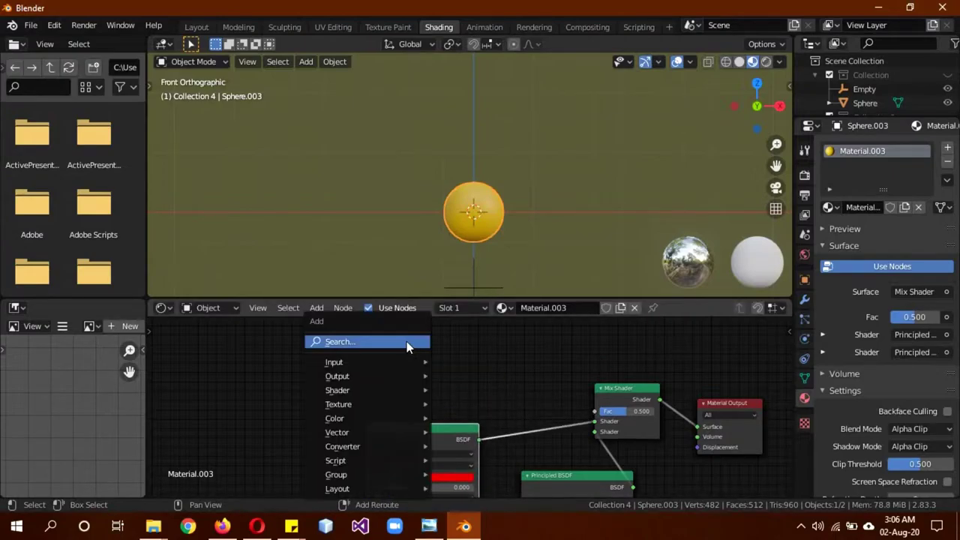
pyautogui.click(405, 342)
pyautogui.write('col')
pyautogui.press('Down')
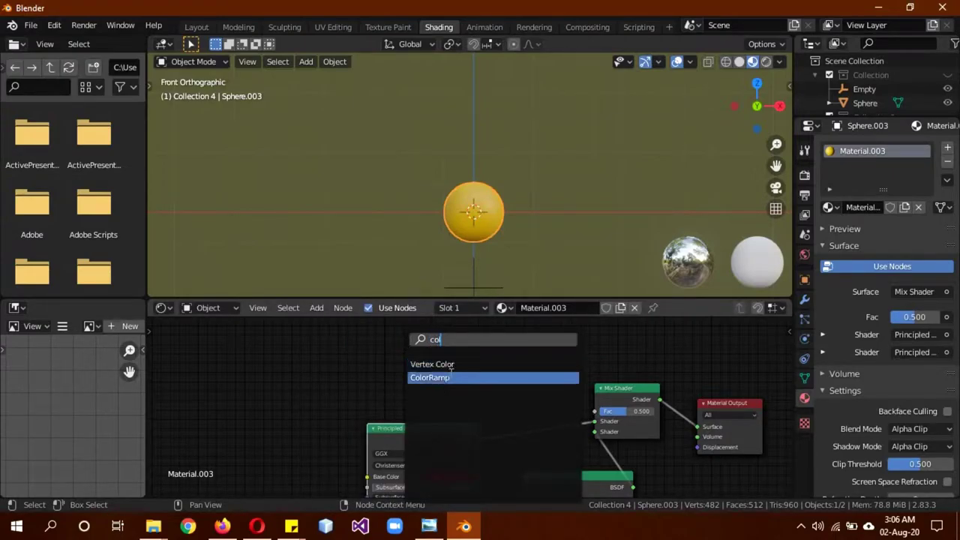
pyautogui.press('Return')
pyautogui.click(350, 347)
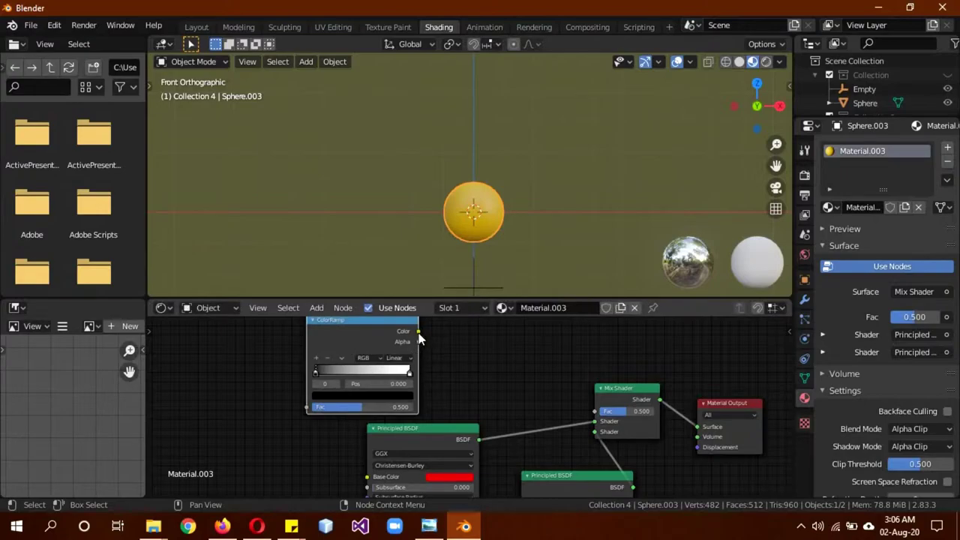
pyautogui.moveTo(418, 332); pyautogui.dragTo(595, 411)
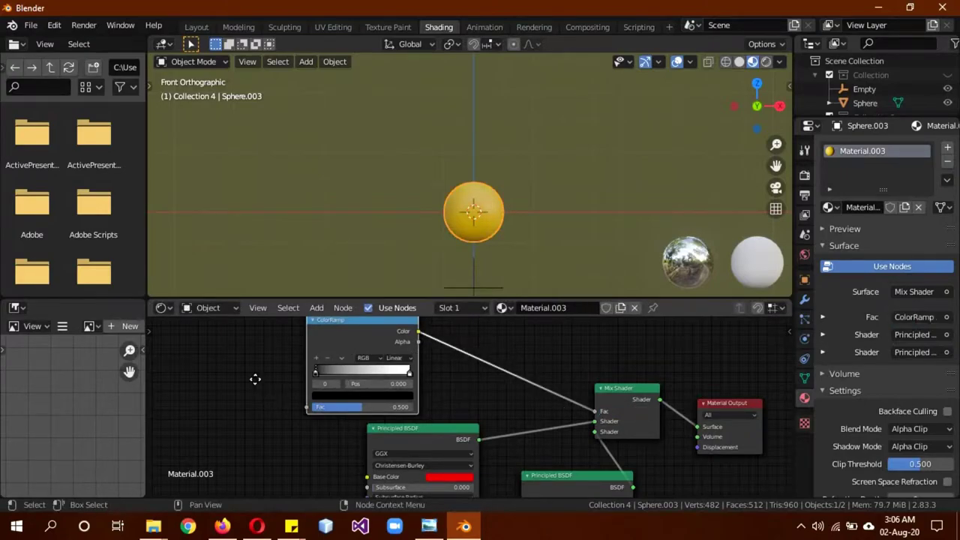
pyautogui.moveTo(255, 379); pyautogui.dragTo(314, 393, button='middle')
pyautogui.hotkey('shift', 'a')
pyautogui.click(231, 348)
# Add a Gradient Texture and feed it into the ColorRamp factor.
pyautogui.write('gr')
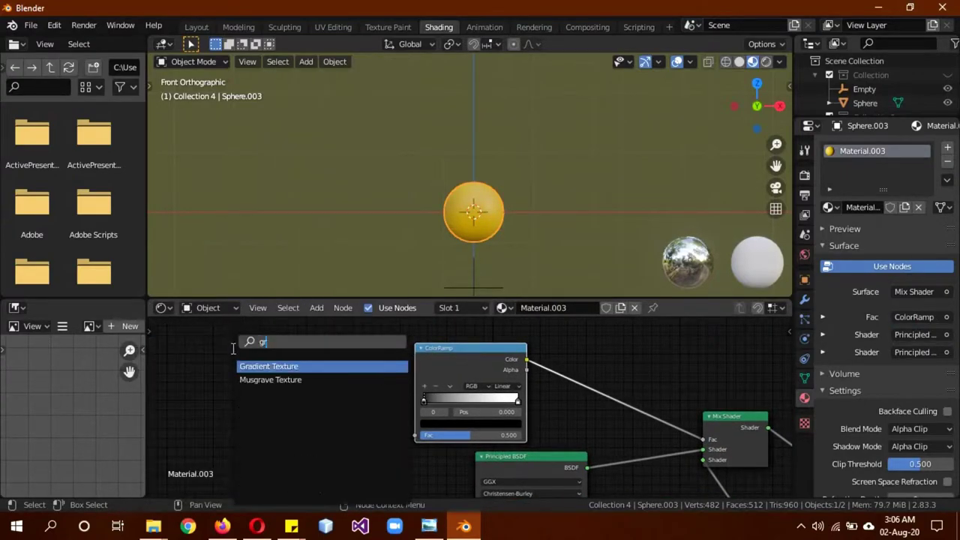
pyautogui.write('ad')
pyautogui.press('Return')
pyautogui.click(342, 405)
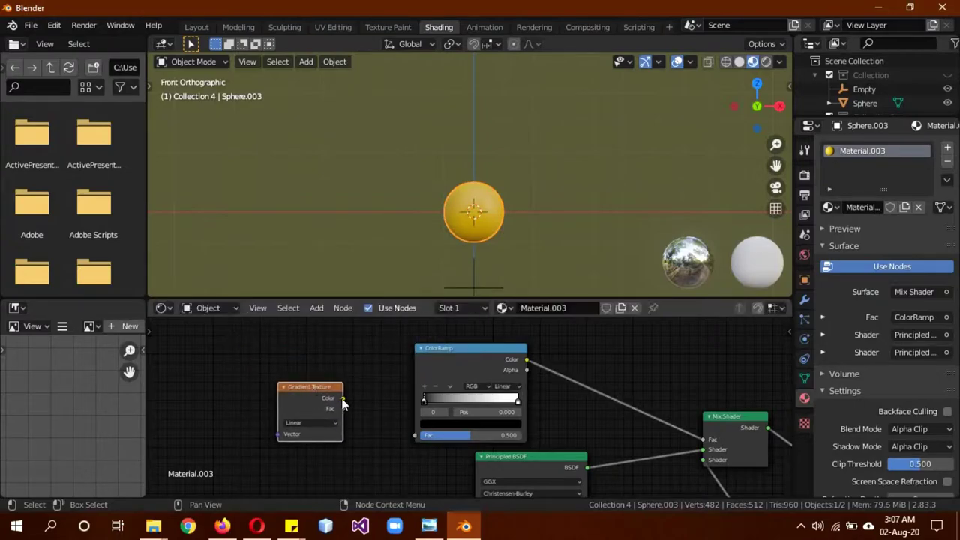
pyautogui.moveTo(343, 400); pyautogui.dragTo(415, 435)
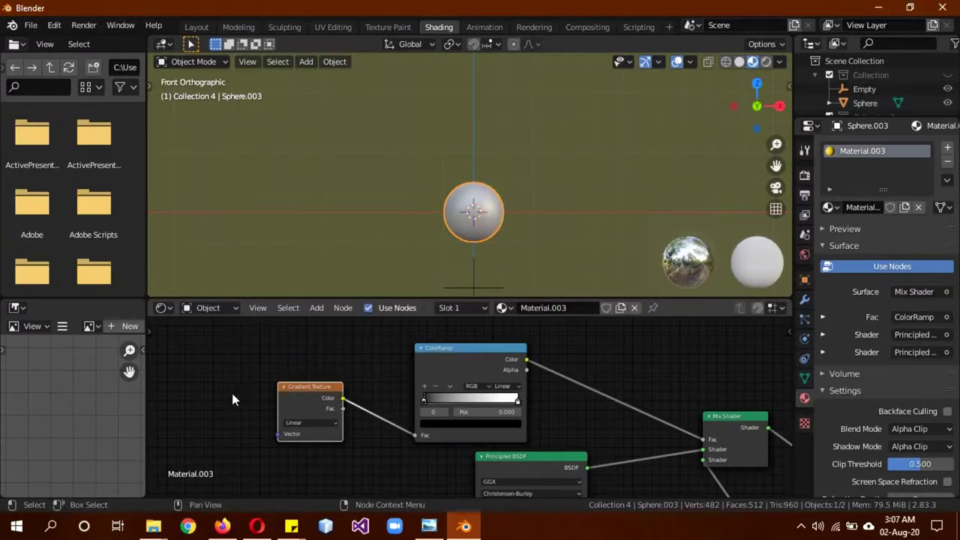
# Add a Separate XYZ node and connect its Z output to the Gradient Texture Vector.
pyautogui.moveTo(212, 390); pyautogui.dragTo(249, 373, button='middle')
pyautogui.hotkey('shift', 'a')
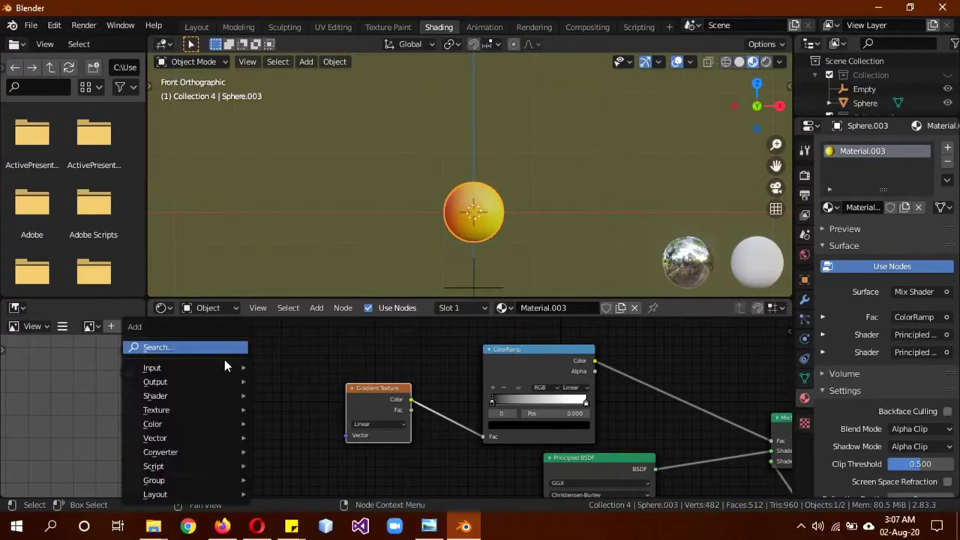
pyautogui.click(209, 349)
pyautogui.write('sep')
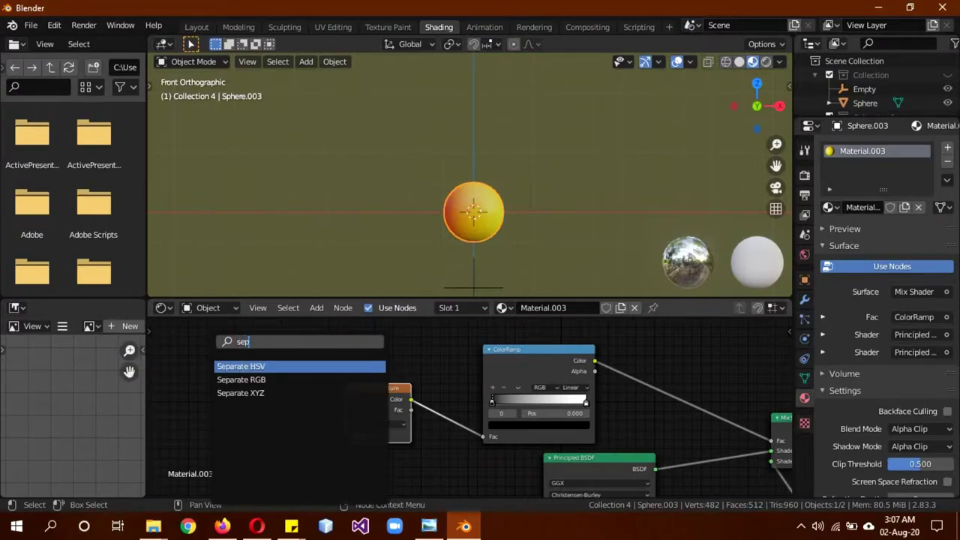
pyautogui.click(263, 395)
pyautogui.click(318, 430)
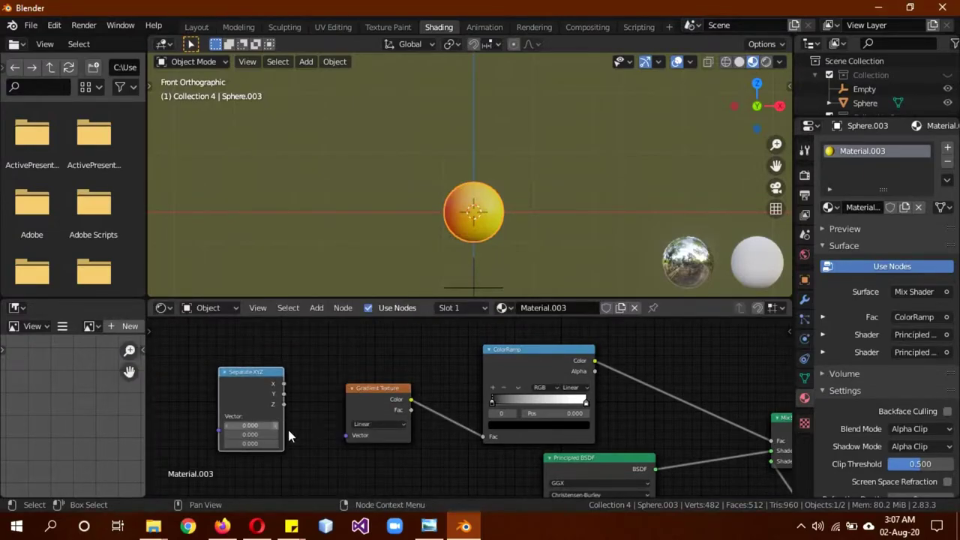
pyautogui.moveTo(350, 255); pyautogui.dragTo(439, 258, button='middle')
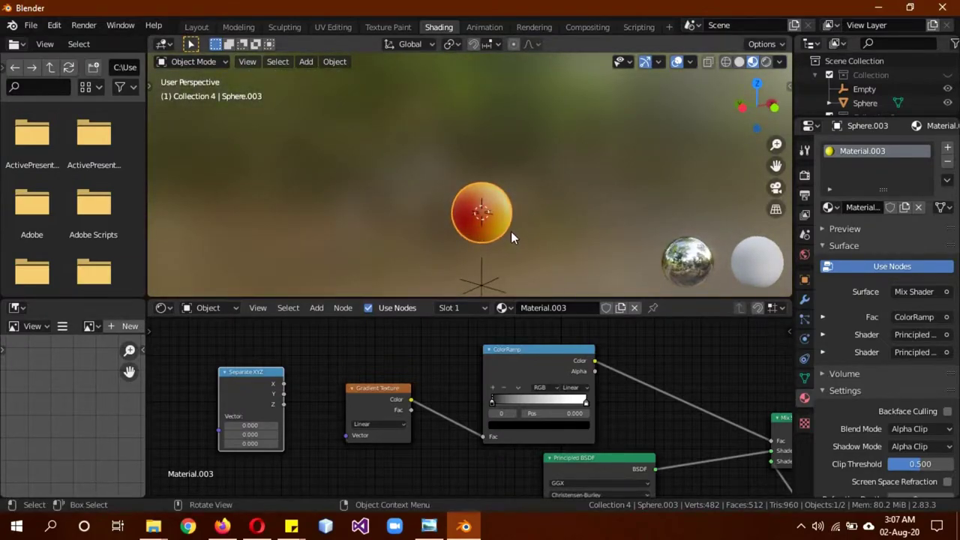
pyautogui.press('KP_1')
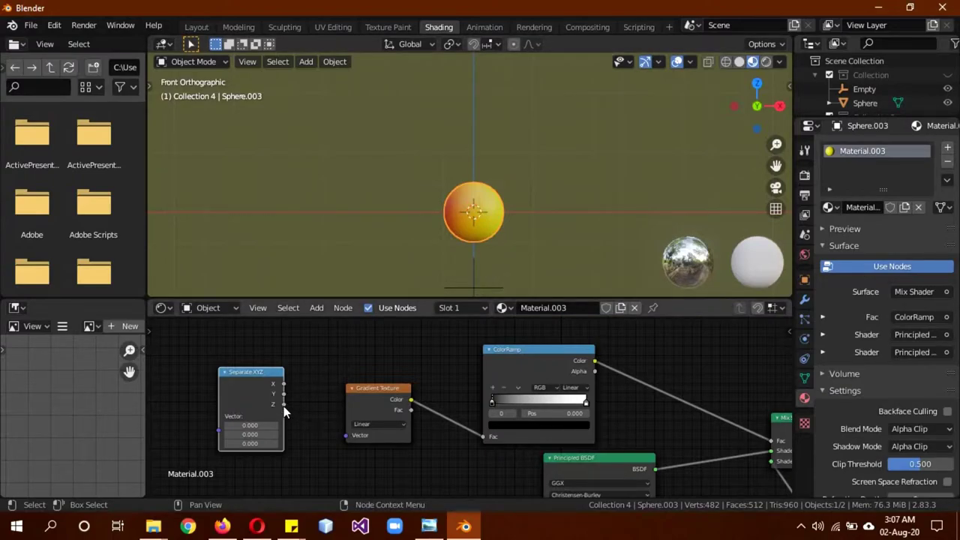
pyautogui.moveTo(283, 409); pyautogui.dragTo(347, 435)
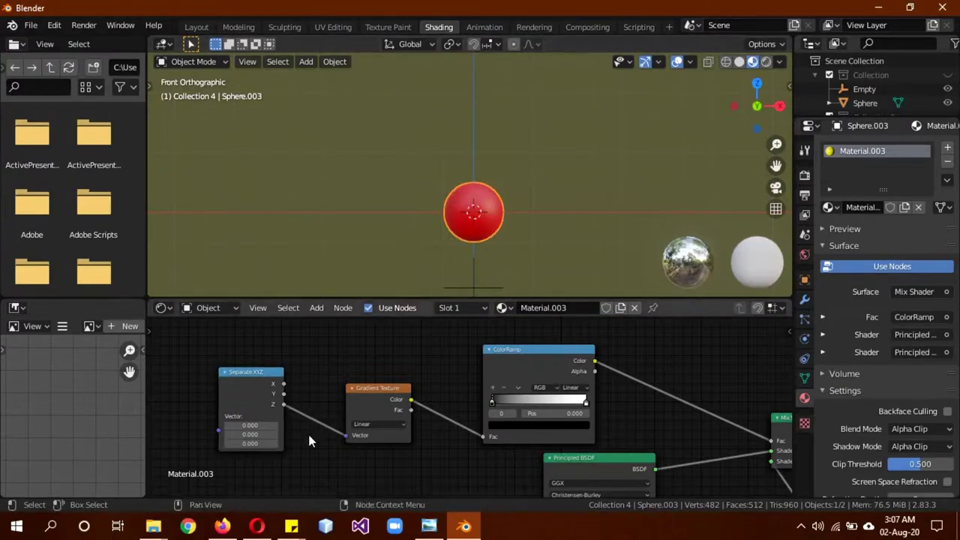
pyautogui.moveTo(308, 432); pyautogui.dragTo(489, 435, button='middle')
# Add Mapping and Texture Coordinate nodes, chaining Generated through Mapping into Separate XYZ.
pyautogui.hotkey('shift', 'a')
pyautogui.click(292, 353)
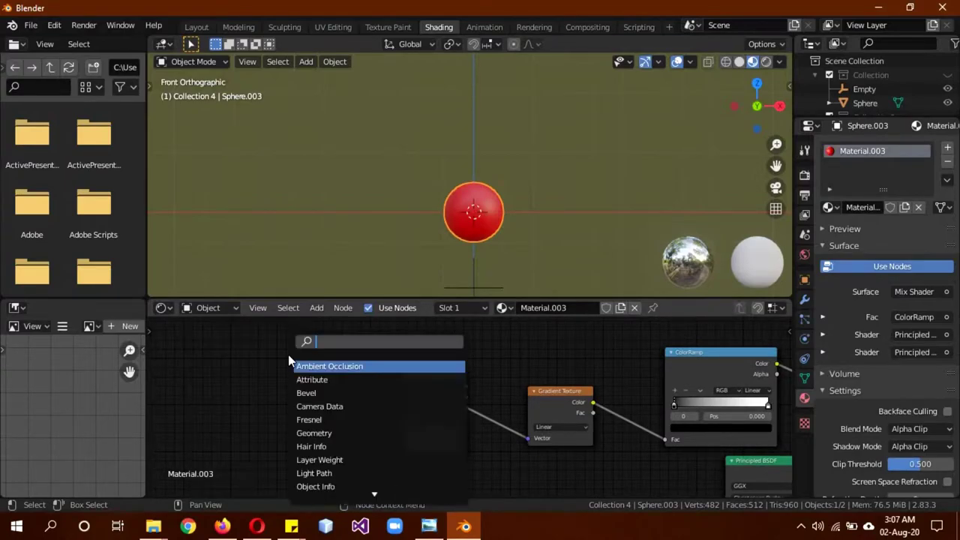
pyautogui.write('mapp')
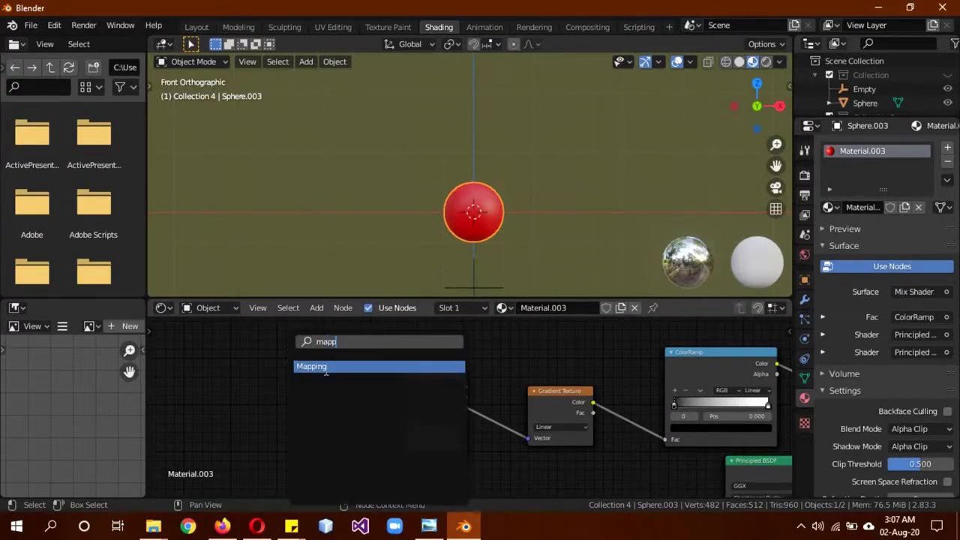
pyautogui.click(329, 368)
pyautogui.click(330, 375)
pyautogui.hotkey('shift', 'a')
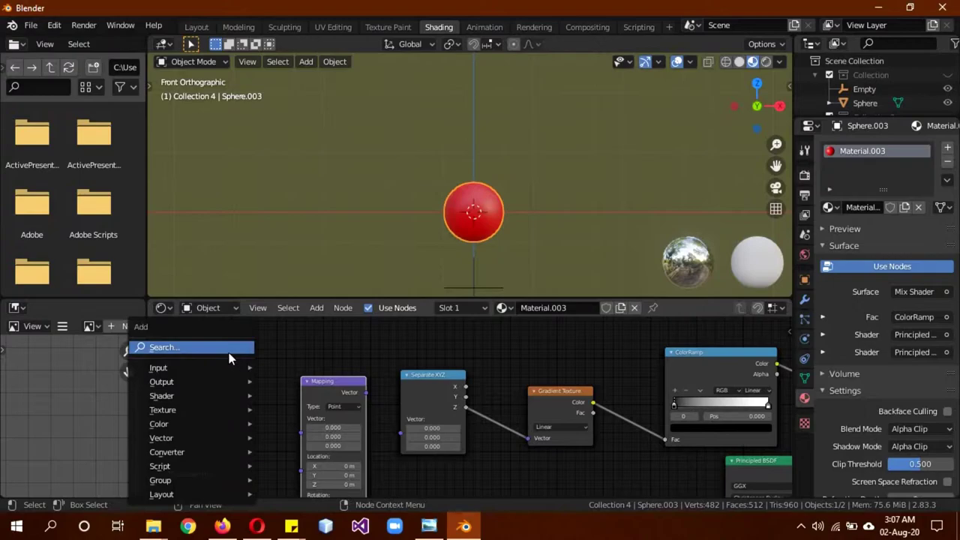
pyautogui.click(231, 347)
pyautogui.write('coor')
pyautogui.click(256, 364)
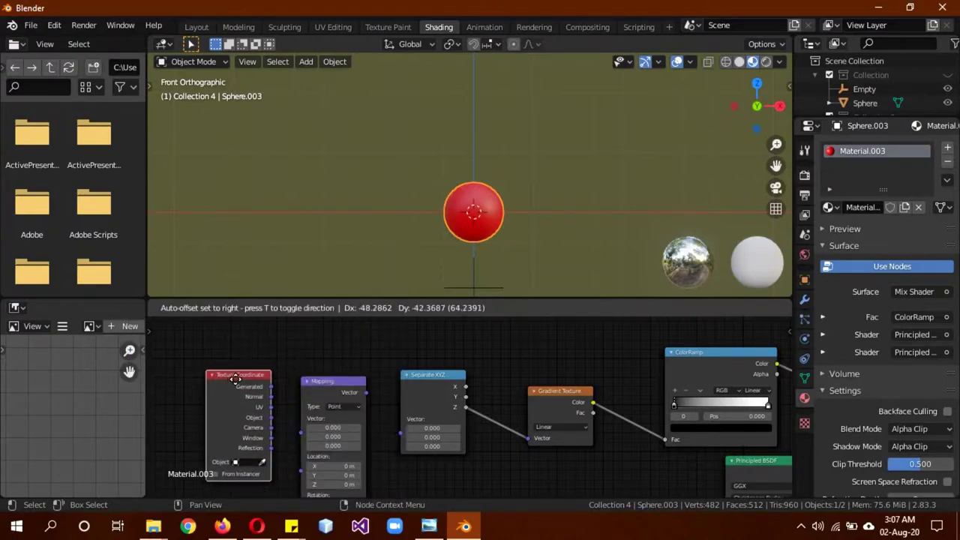
pyautogui.click(274, 390)
pyautogui.moveTo(267, 386); pyautogui.dragTo(301, 432)
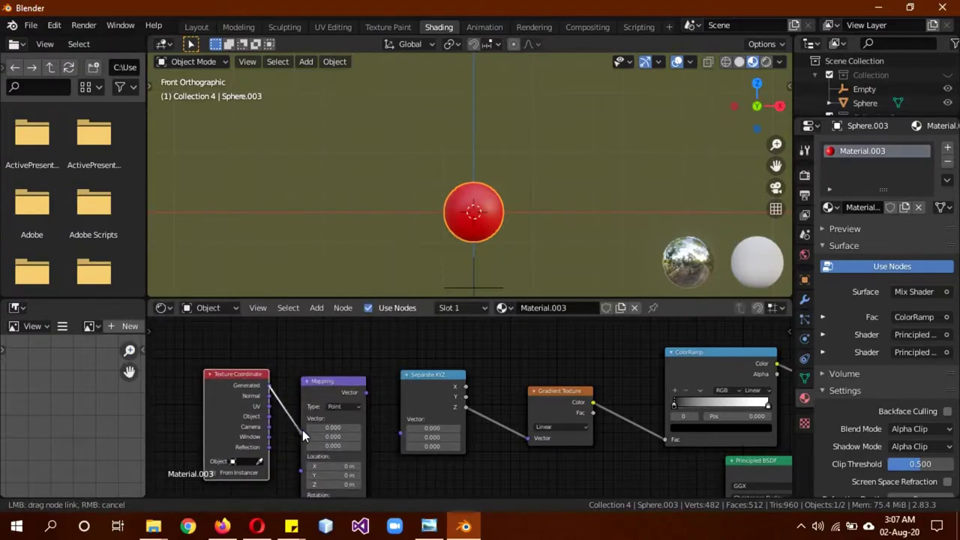
pyautogui.moveTo(368, 393); pyautogui.dragTo(402, 433)
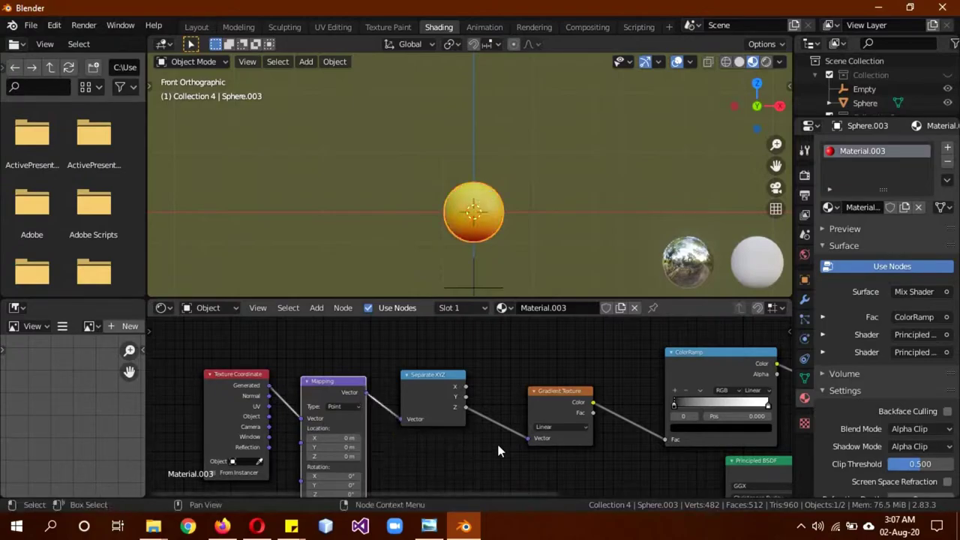
pyautogui.moveTo(663, 439)
pyautogui.mouseDown(button='middle')
pyautogui.moveTo(505, 432)
pyautogui.moveTo(459, 400)
pyautogui.mouseUp(button='middle')
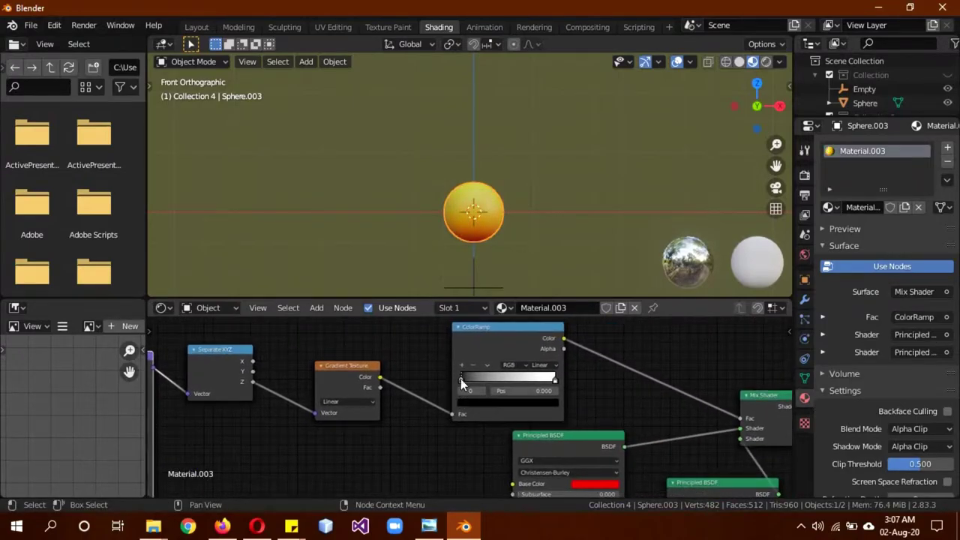
# Adjust the ColorRamp's black and white stops and reframe the node tree.
pyautogui.moveTo(460, 379)
pyautogui.mouseDown()
pyautogui.moveTo(510, 384)
pyautogui.moveTo(448, 384)
pyautogui.mouseUp()
pyautogui.moveTo(555, 379)
pyautogui.mouseDown()
pyautogui.moveTo(472, 384)
pyautogui.moveTo(572, 381)
pyautogui.mouseUp()
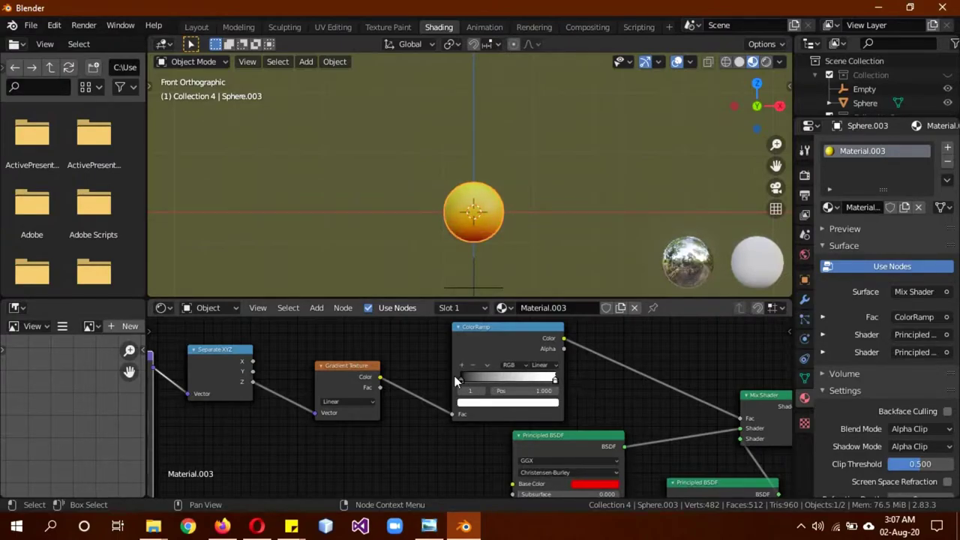
pyautogui.moveTo(456, 379)
pyautogui.mouseDown()
pyautogui.moveTo(510, 380)
pyautogui.moveTo(430, 387)
pyautogui.moveTo(487, 379)
pyautogui.moveTo(419, 370)
pyautogui.moveTo(480, 378)
pyautogui.moveTo(408, 373)
pyautogui.moveTo(465, 380)
pyautogui.moveTo(429, 375)
pyautogui.moveTo(405, 385)
pyautogui.mouseUp()
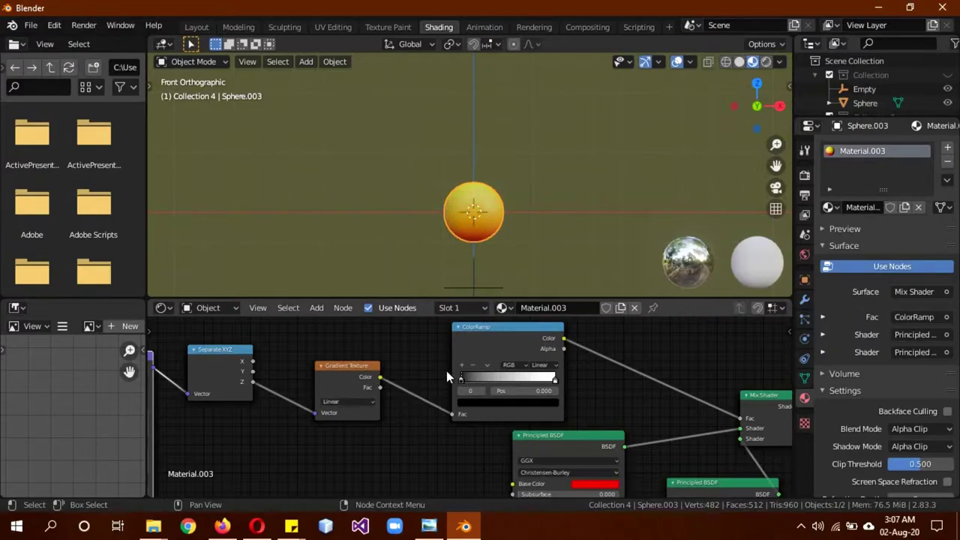
pyautogui.scroll(-2, 418, 405)
pyautogui.moveTo(382, 457); pyautogui.dragTo(401, 455, button='middle')
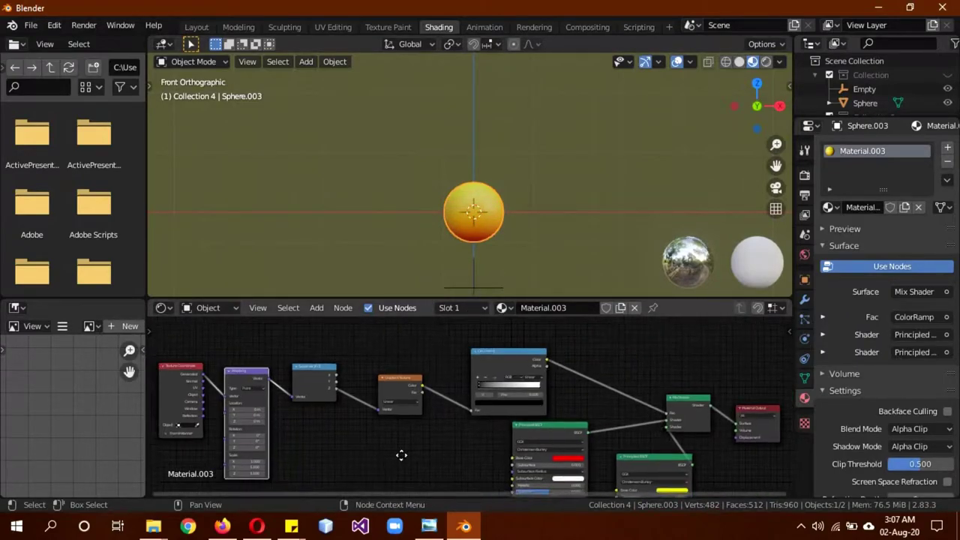
pyautogui.scroll(1, 401, 455)
pyautogui.scroll(3, 475, 419)
pyautogui.scroll(-1, 449, 411)
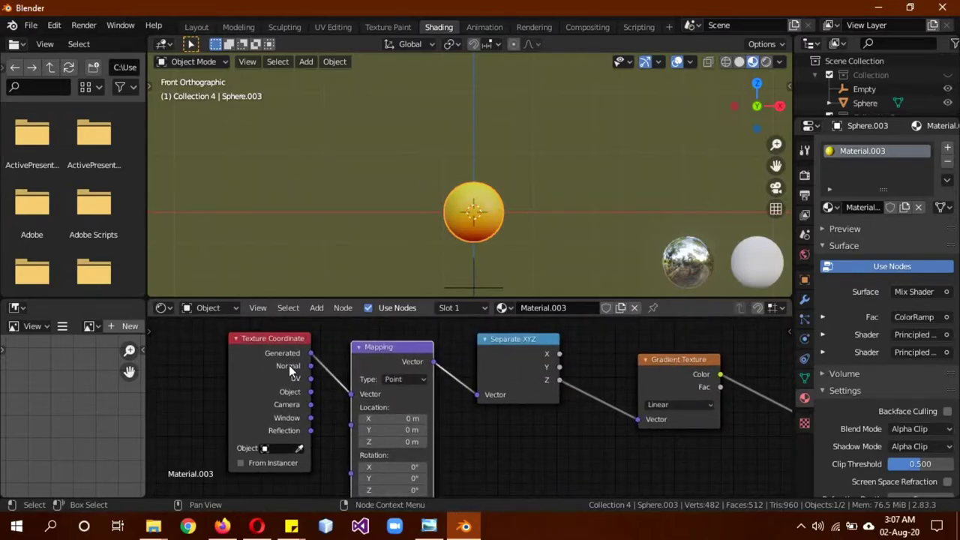
# Link the Texture Coordinate Object output to Mapping and pick Empty.003 as the object.
pyautogui.moveTo(312, 391); pyautogui.dragTo(331, 394)
pyautogui.moveTo(349, 395); pyautogui.dragTo(350, 394)
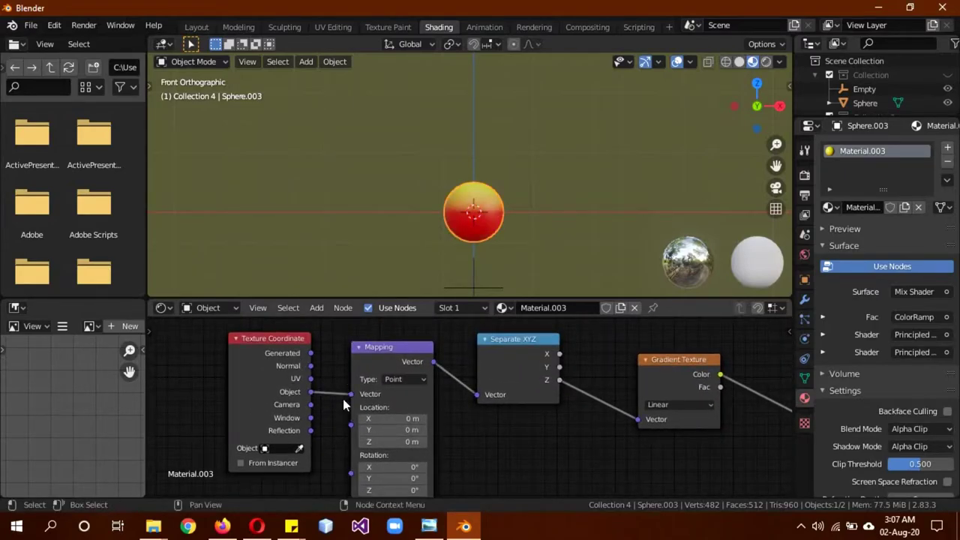
pyautogui.click(300, 448)
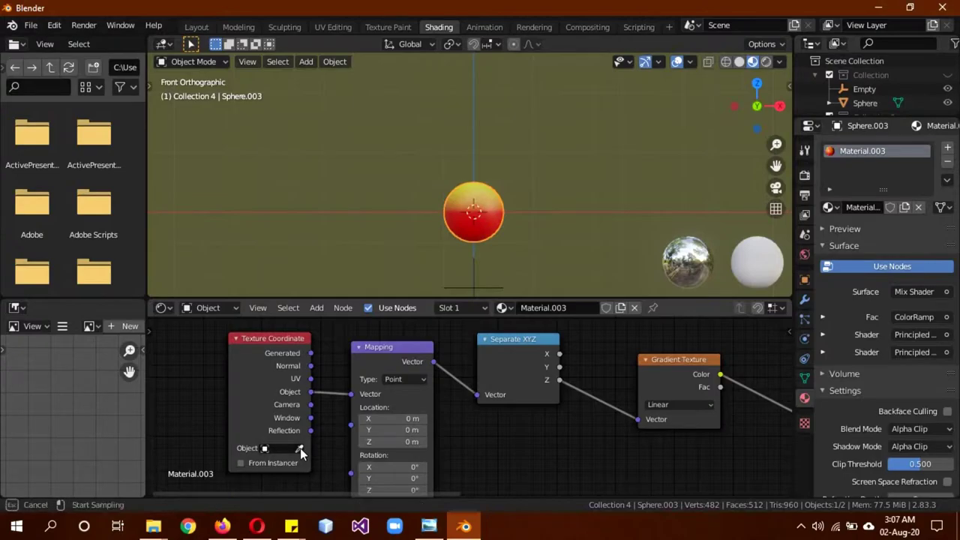
pyautogui.click(474, 273)
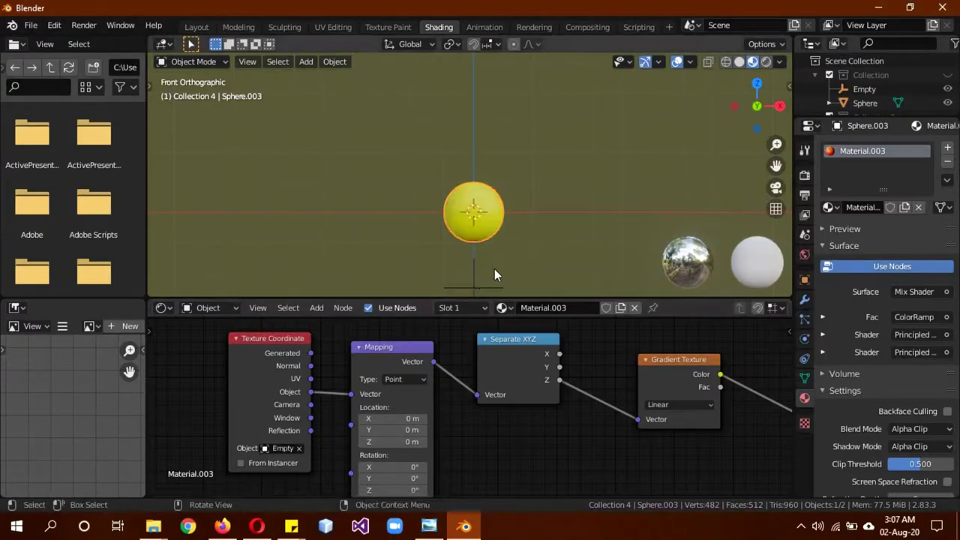
pyautogui.click(459, 287)
# Move the Empty down along Z below the sphere, then drive the gradient from Separate XYZ Y.
pyautogui.press('g')
pyautogui.press('z')
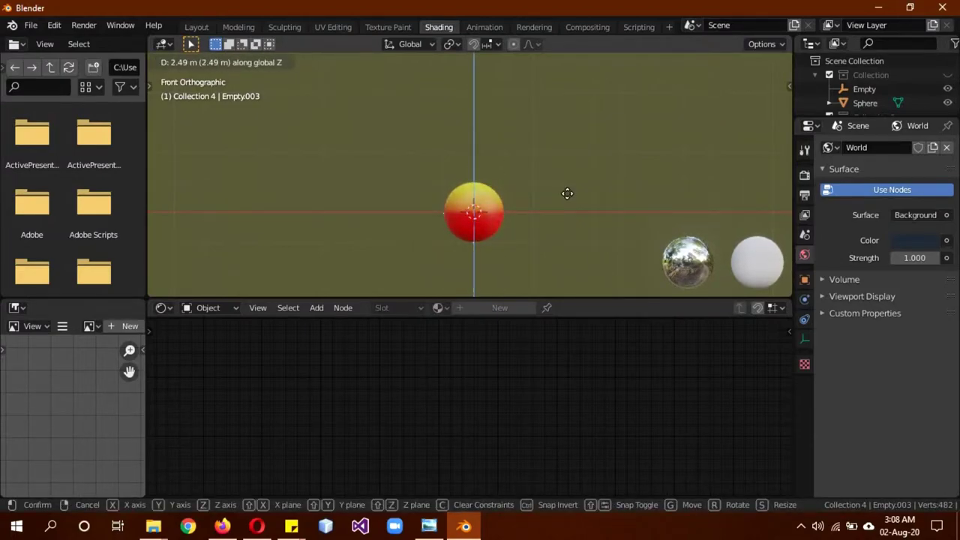
pyautogui.click(564, 236)
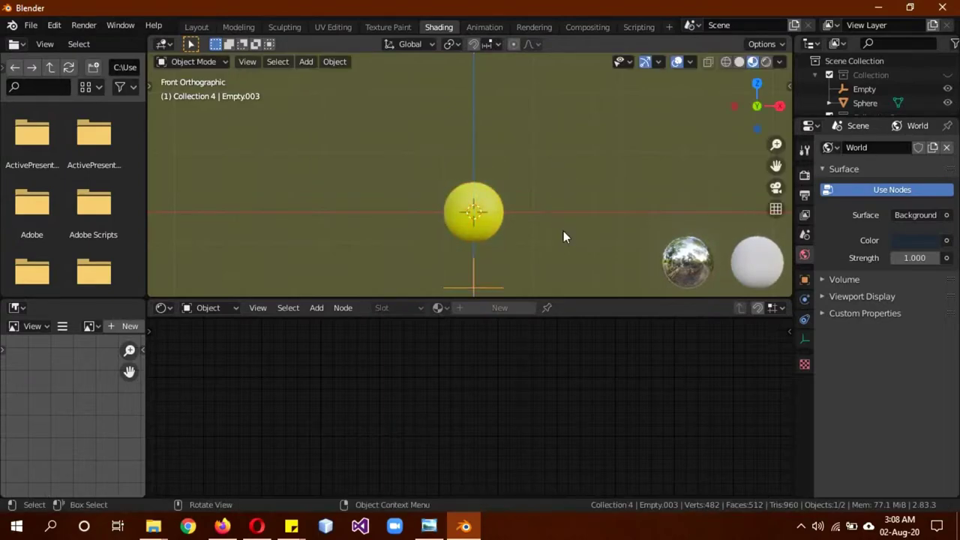
pyautogui.click(482, 214)
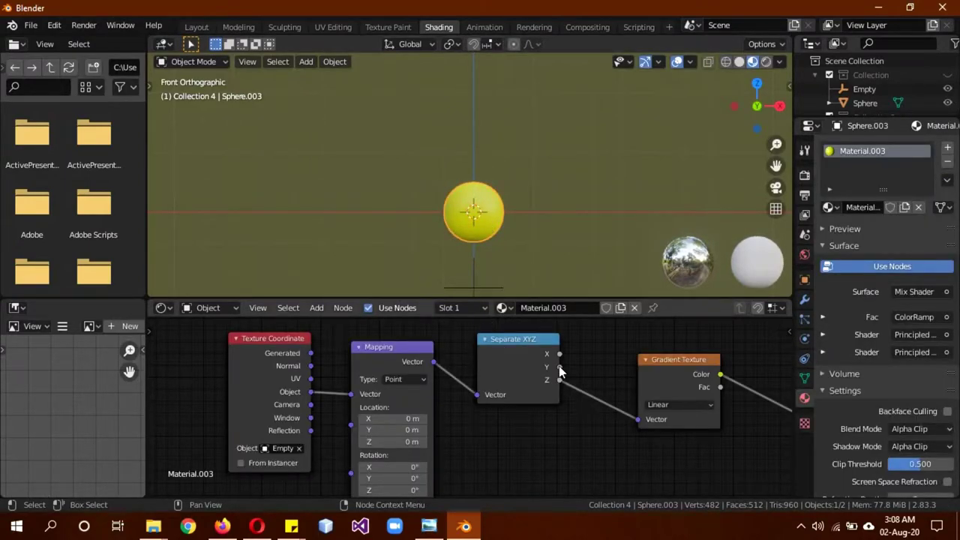
pyautogui.moveTo(559, 366); pyautogui.dragTo(639, 419)
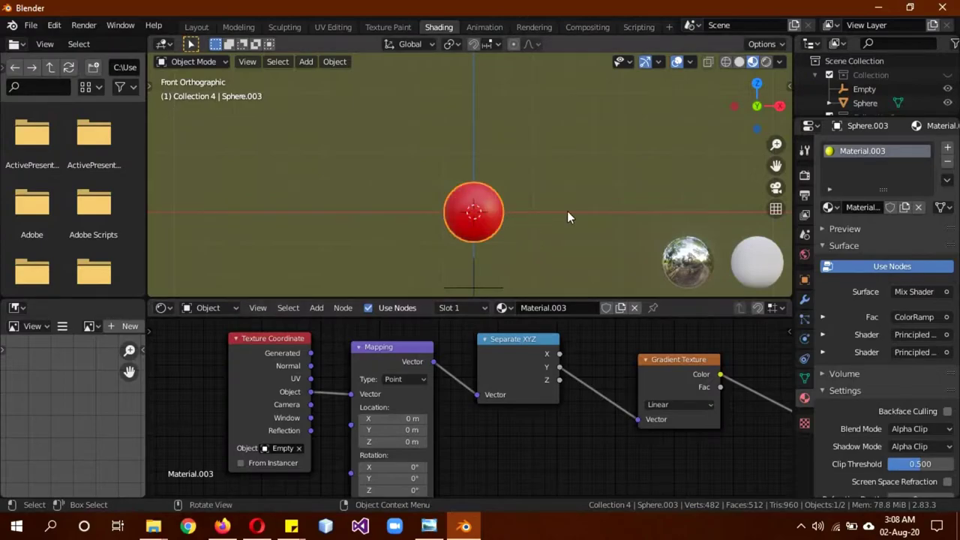
pyautogui.moveTo(567, 211); pyautogui.dragTo(410, 225, button='middle')
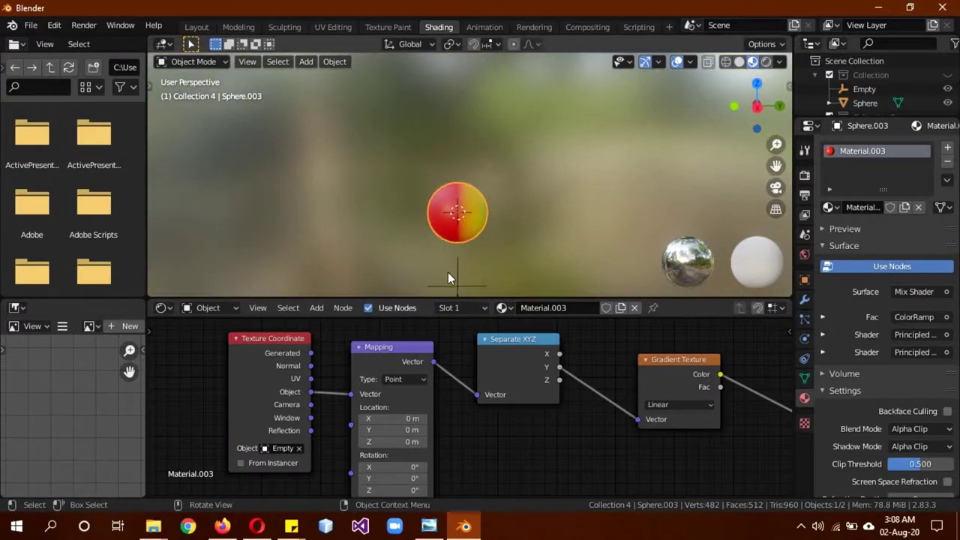
# Rewire the Gradient Texture Vector to the Separate XYZ X output instead of Y.
pyautogui.click(458, 276)
pyautogui.press('g')
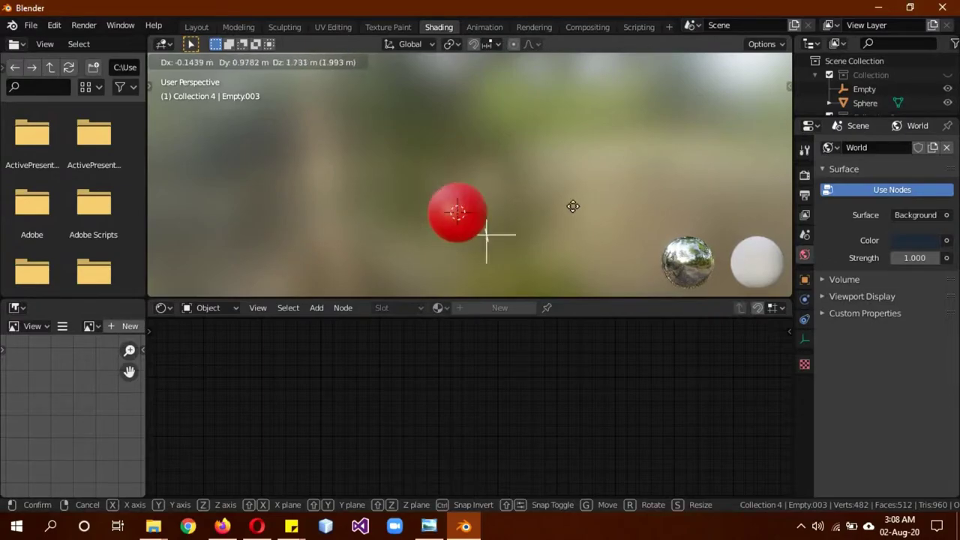
pyautogui.rightClick(551, 207)
pyautogui.click(465, 216)
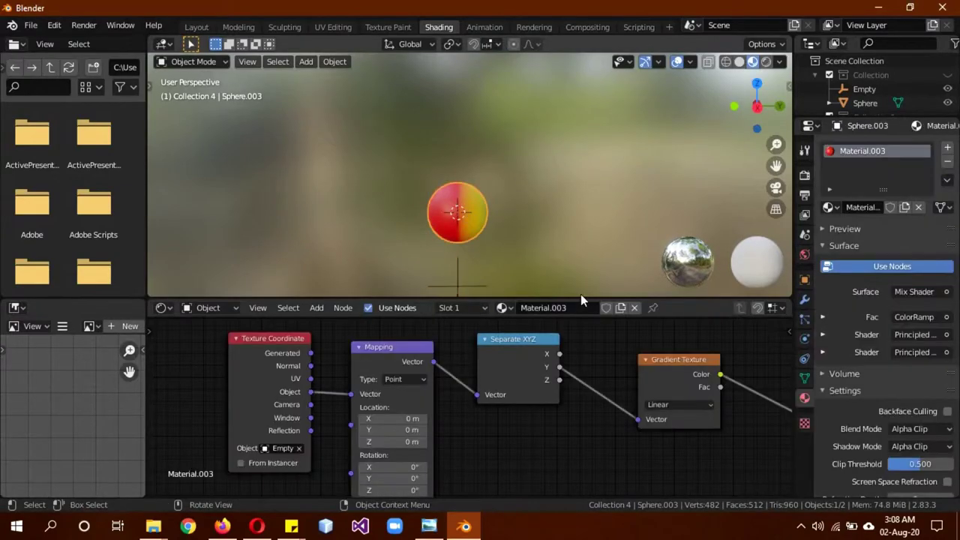
pyautogui.moveTo(559, 352); pyautogui.dragTo(638, 420)
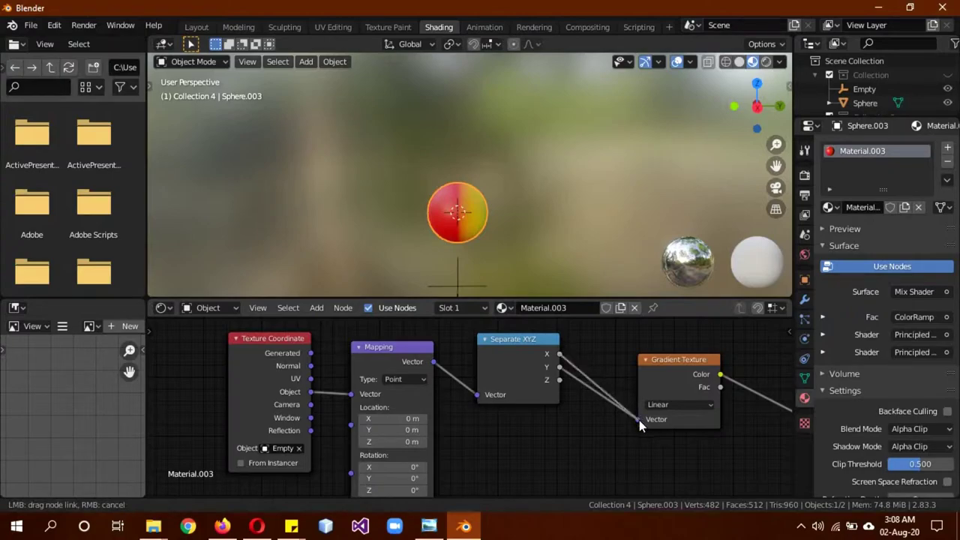
# Check the Empty in front orthographic view, then bring the ColorRamp and shader nodes into view.
pyautogui.click(457, 281)
pyautogui.press('KP_1')
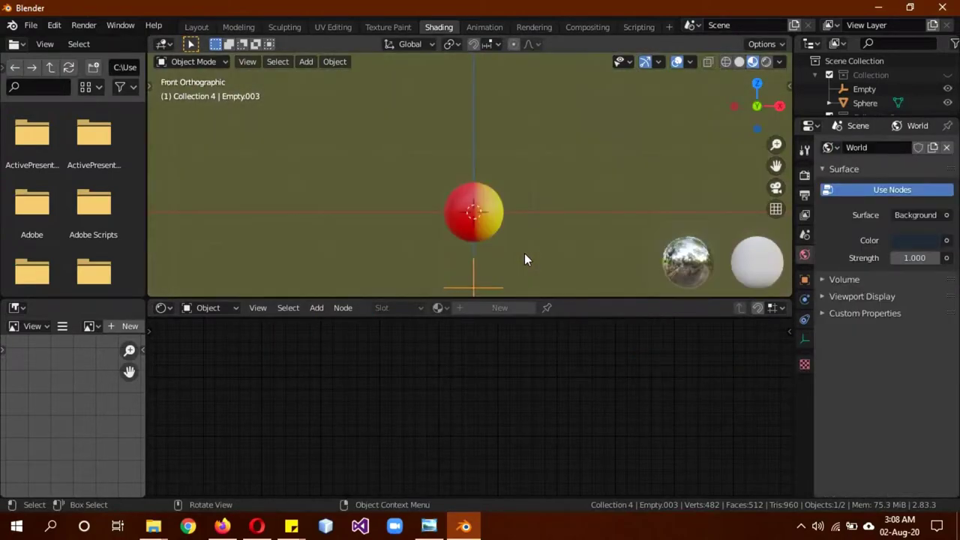
pyautogui.press('g')
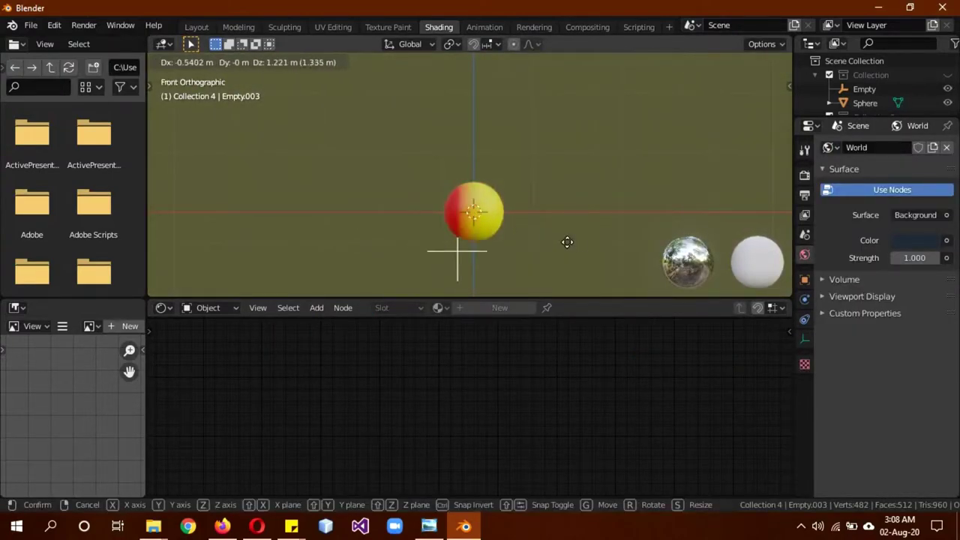
pyautogui.press('Escape')
pyautogui.click(490, 230)
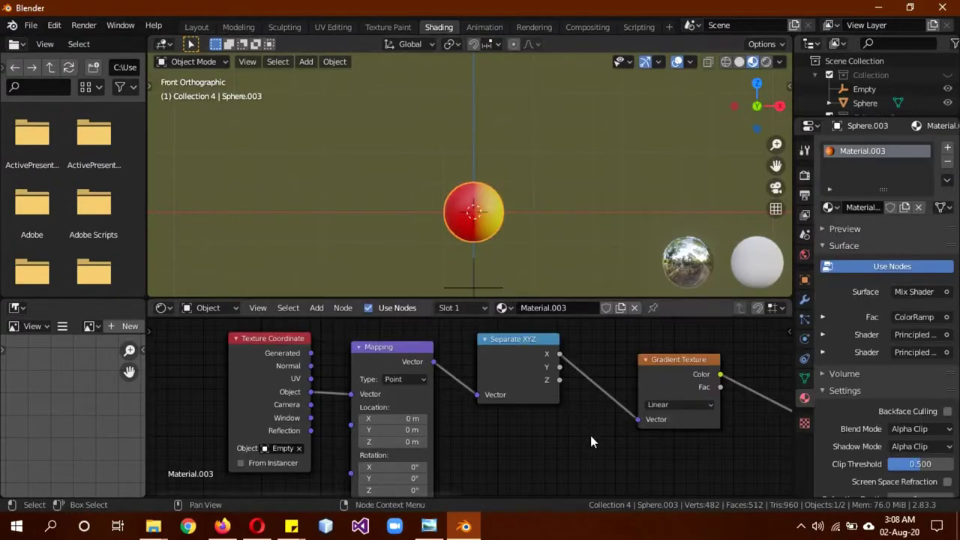
pyautogui.moveTo(593, 448); pyautogui.dragTo(558, 444, button='middle')
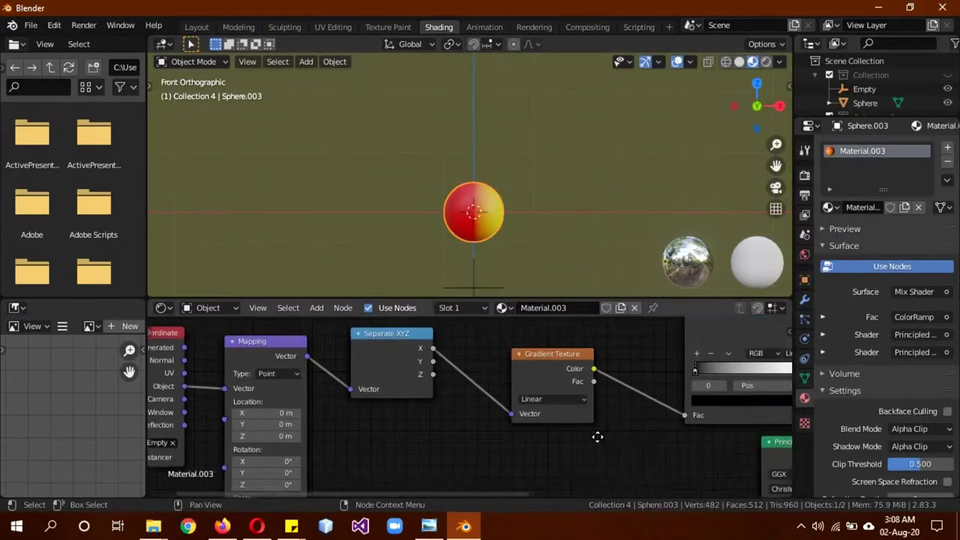
# Change the second Principled BSDF's base colour from yellow to blue.
pyautogui.moveTo(627, 427)
pyautogui.mouseDown(button='middle')
pyautogui.moveTo(357, 398)
pyautogui.moveTo(227, 328)
pyautogui.mouseUp(button='middle')
pyautogui.click(703, 459)
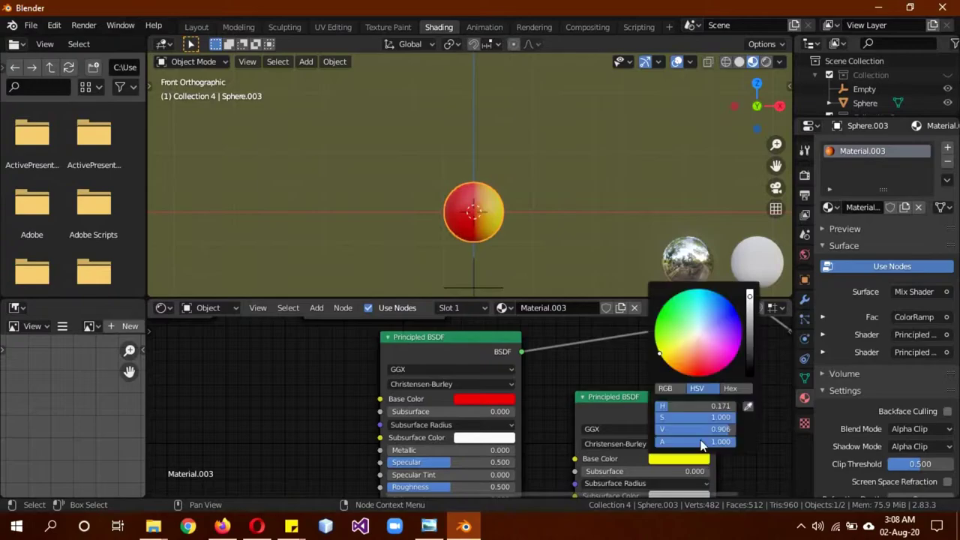
pyautogui.click(719, 330)
pyautogui.scroll(3, 516, 232)
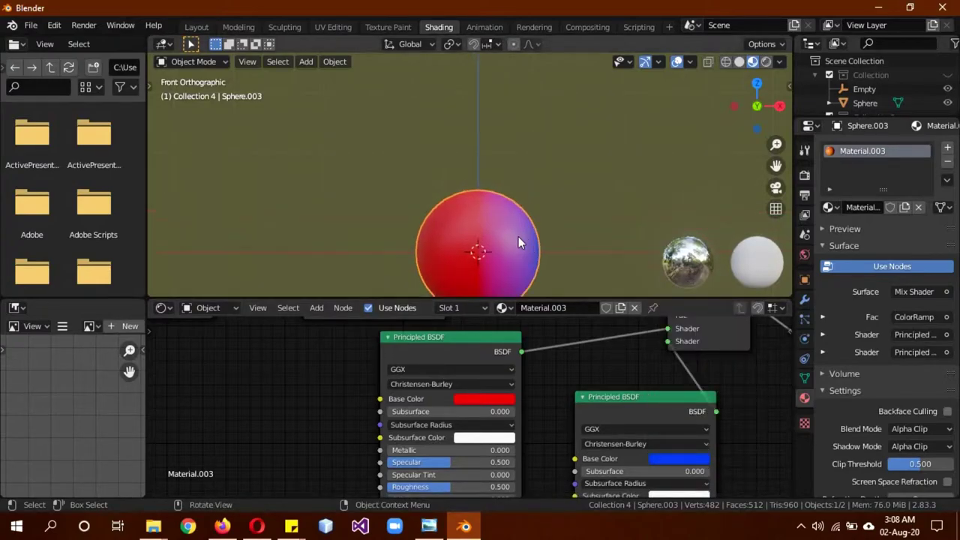
pyautogui.scroll(1, 518, 236)
pyautogui.scroll(-4, 525, 233)
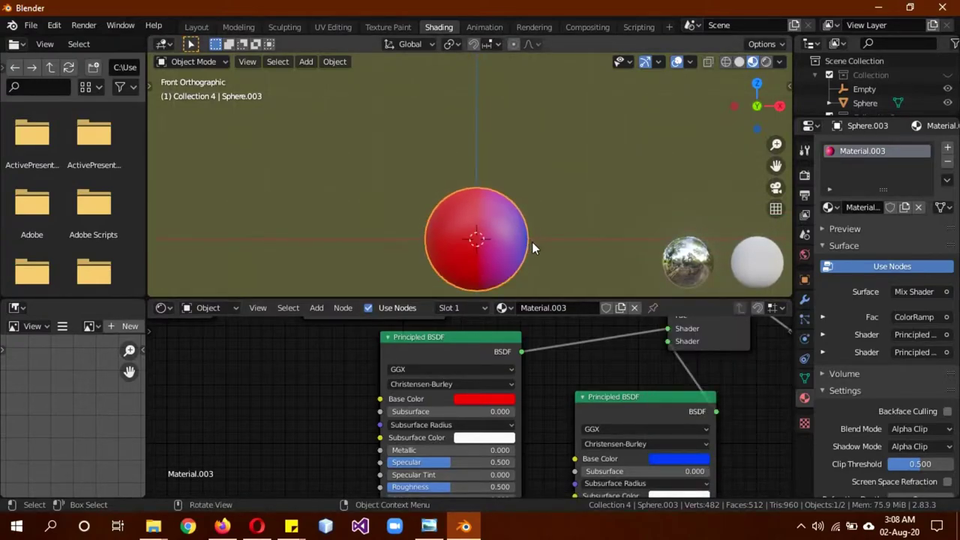
pyautogui.scroll(-3, 538, 259)
pyautogui.scroll(-1, 562, 338)
pyautogui.scroll(-1, 567, 352)
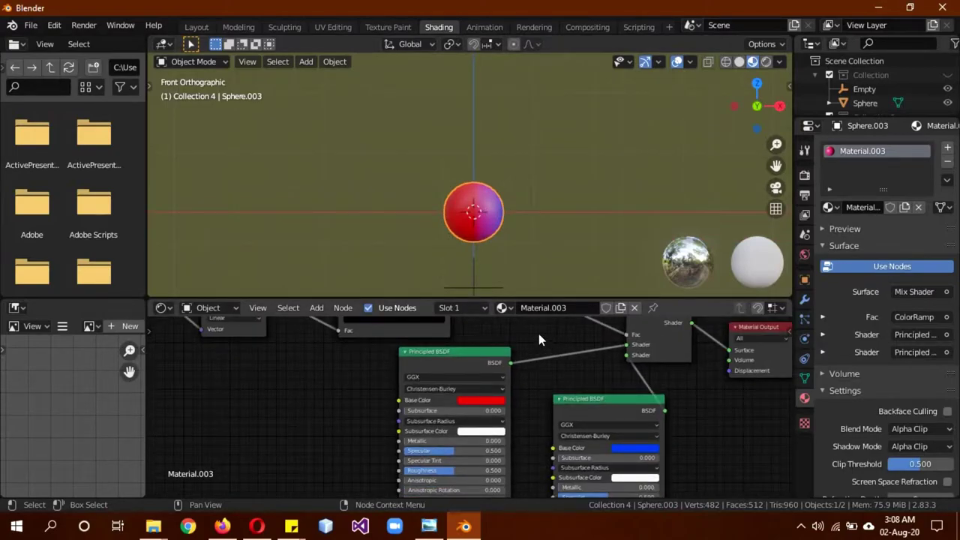
pyautogui.moveTo(539, 333); pyautogui.dragTo(686, 413, button='middle')
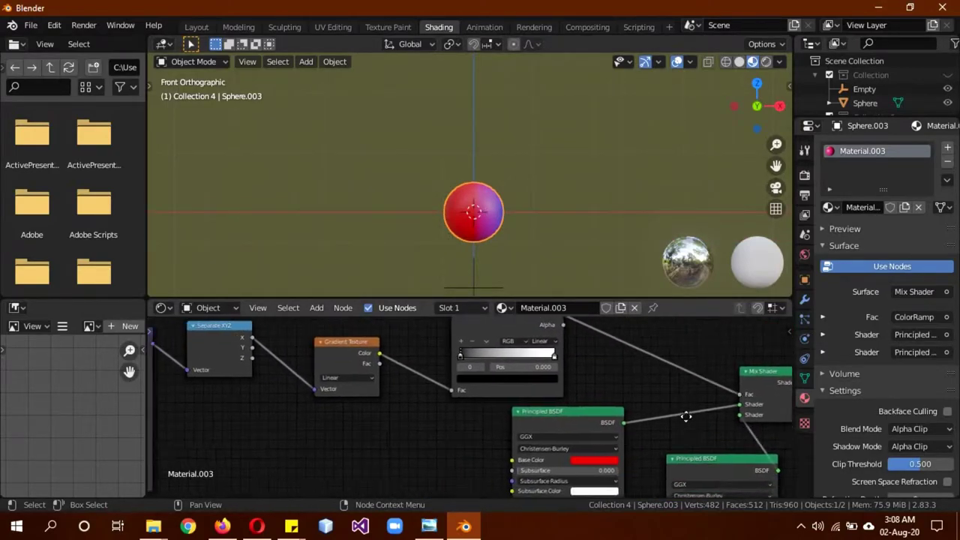
# Scale the Empty, then reselect the sphere.
pyautogui.hotkey('shift', 'r')
pyautogui.press('s')
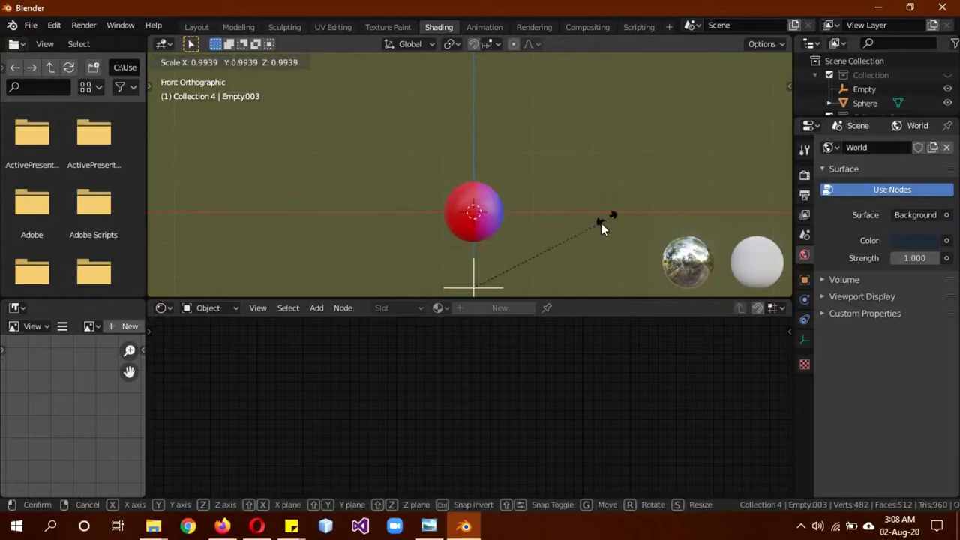
pyautogui.click(490, 262)
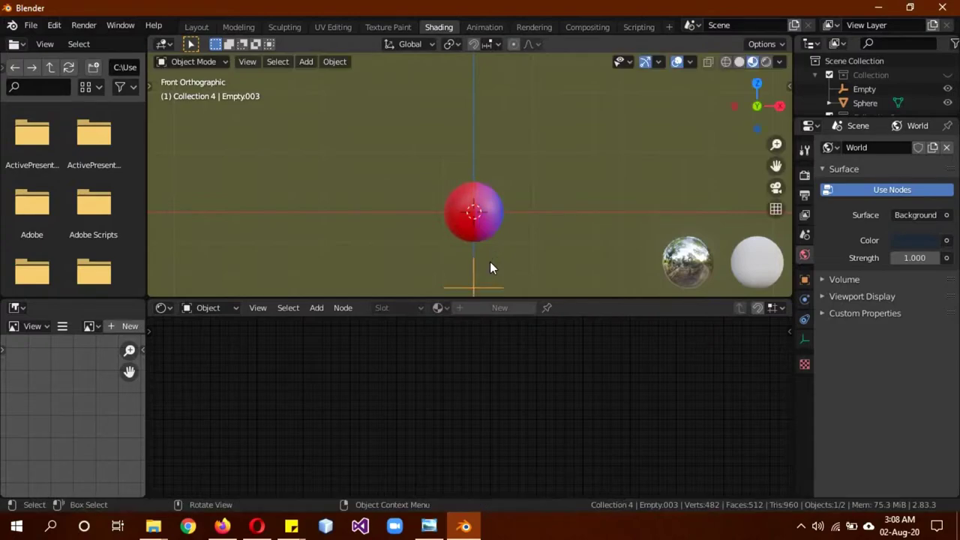
pyautogui.click(482, 224)
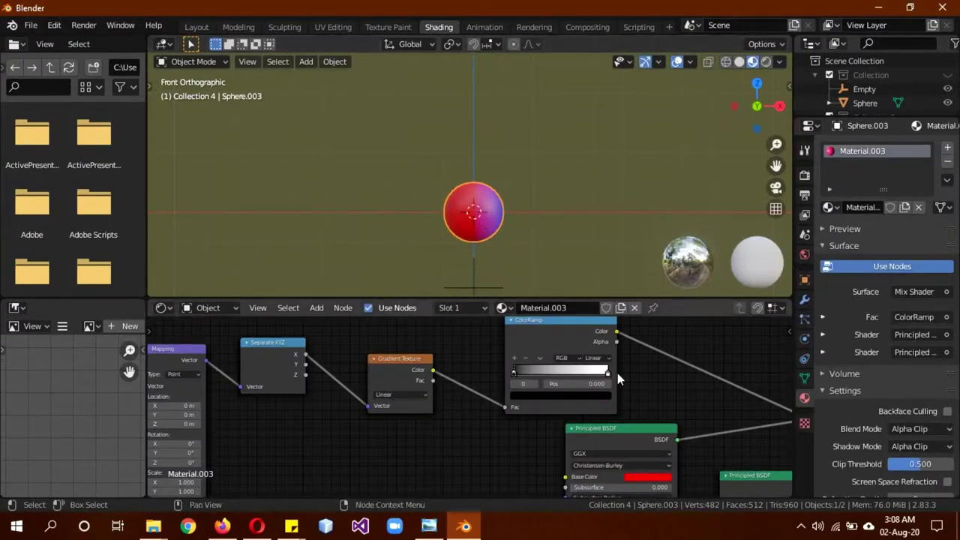
# Drag the ColorRamp stops apart into a soft gradient.
pyautogui.moveTo(606, 375); pyautogui.dragTo(522, 370)
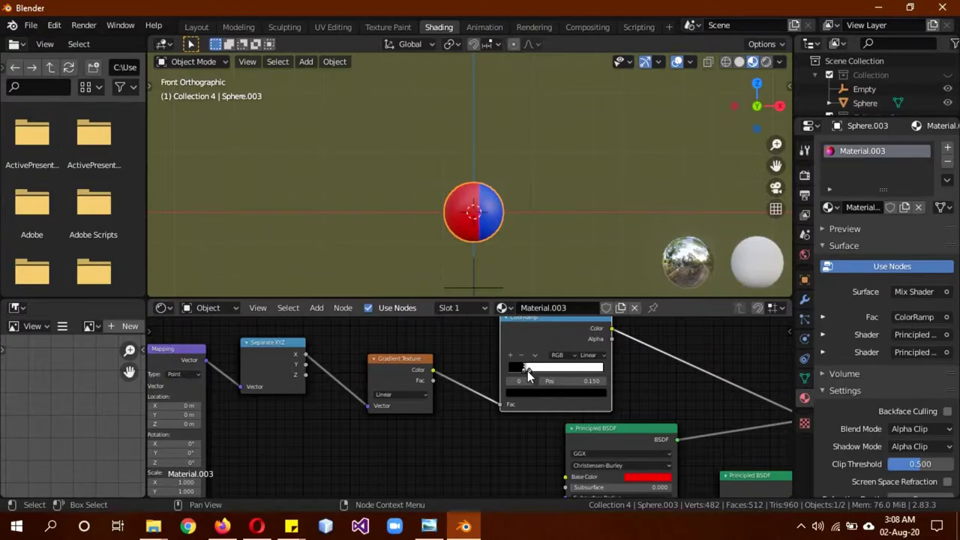
pyautogui.scroll(5, 520, 263)
pyautogui.scroll(3, 523, 262)
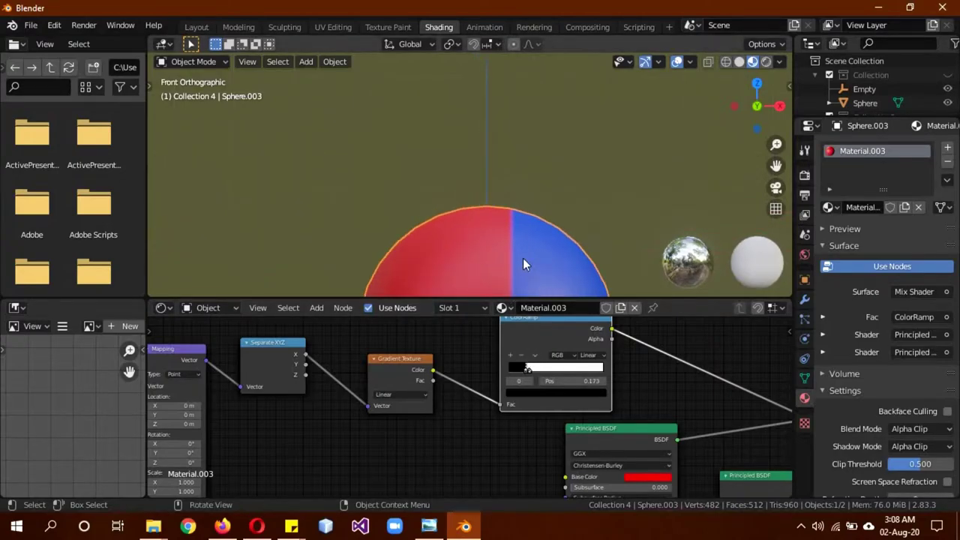
pyautogui.scroll(-5, 521, 249)
pyautogui.scroll(2, 629, 384)
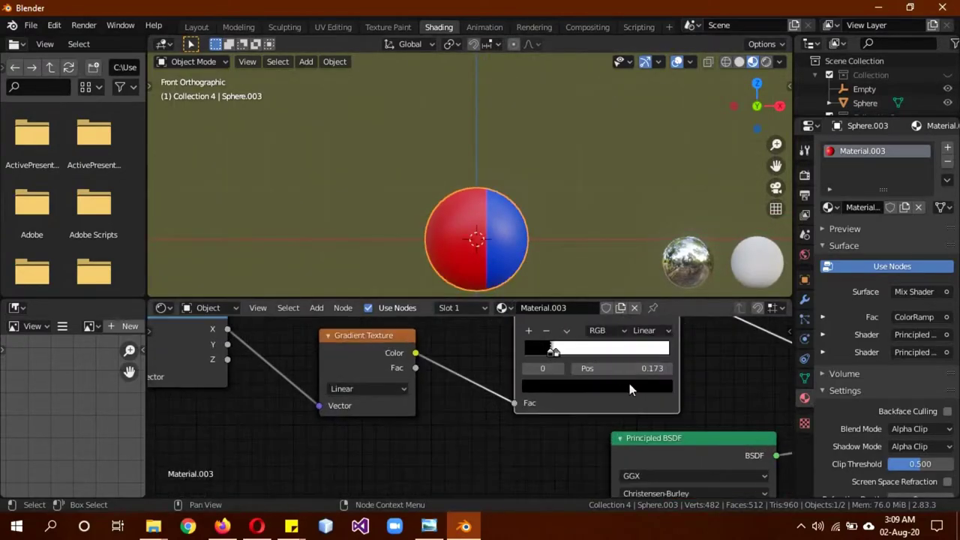
pyautogui.moveTo(553, 353); pyautogui.dragTo(606, 353)
# Set the ColorRamp's black stop position to 0.5.
pyautogui.click(550, 354)
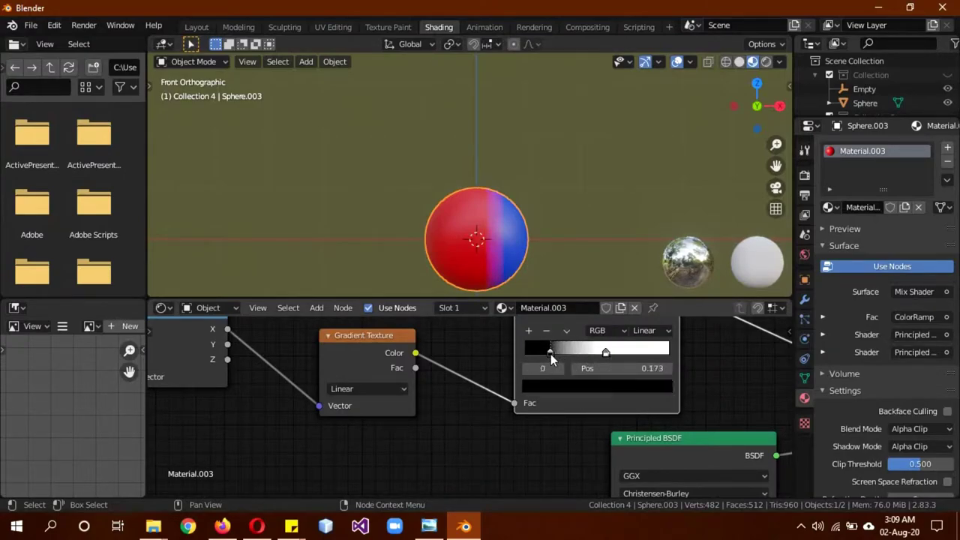
pyautogui.click(632, 369)
pyautogui.write('0.499')
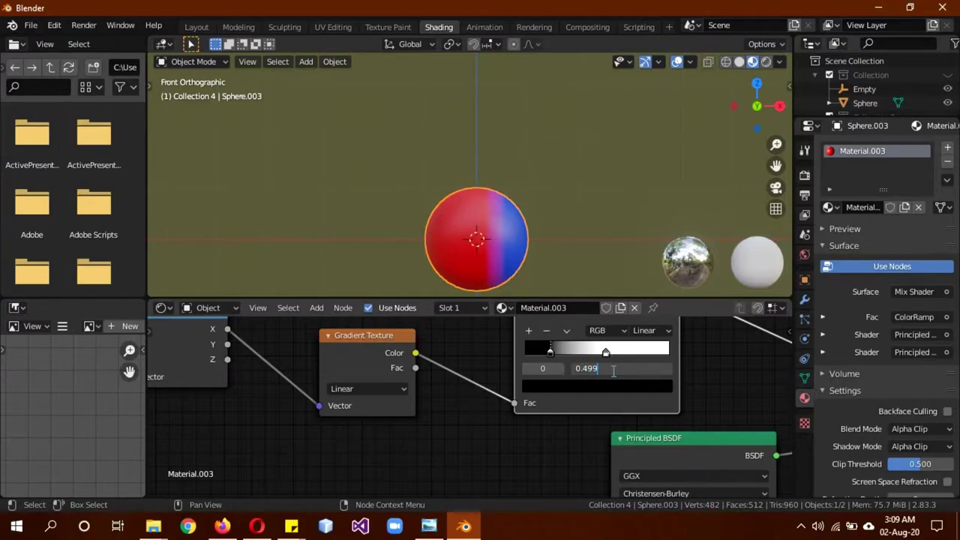
pyautogui.press('Return')
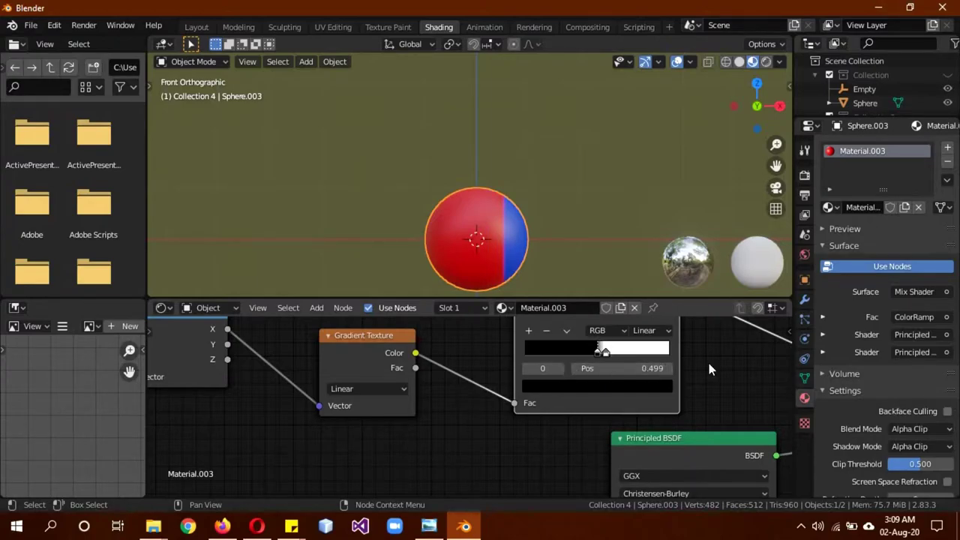
# Set the ColorRamp's white stop position to 0.5 for a hard red–blue edge.
pyautogui.click(606, 351)
pyautogui.click(634, 368)
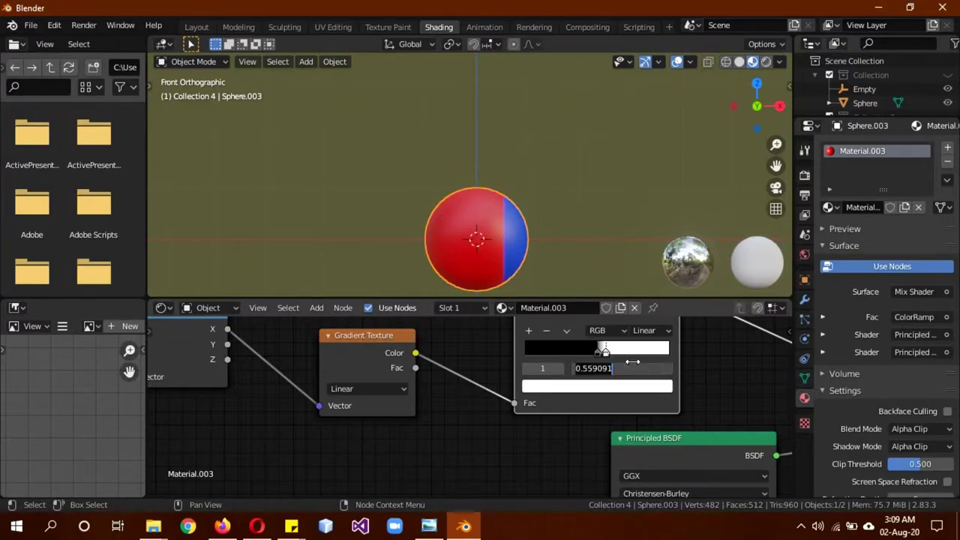
pyautogui.write('0.5')
pyautogui.press('Return')
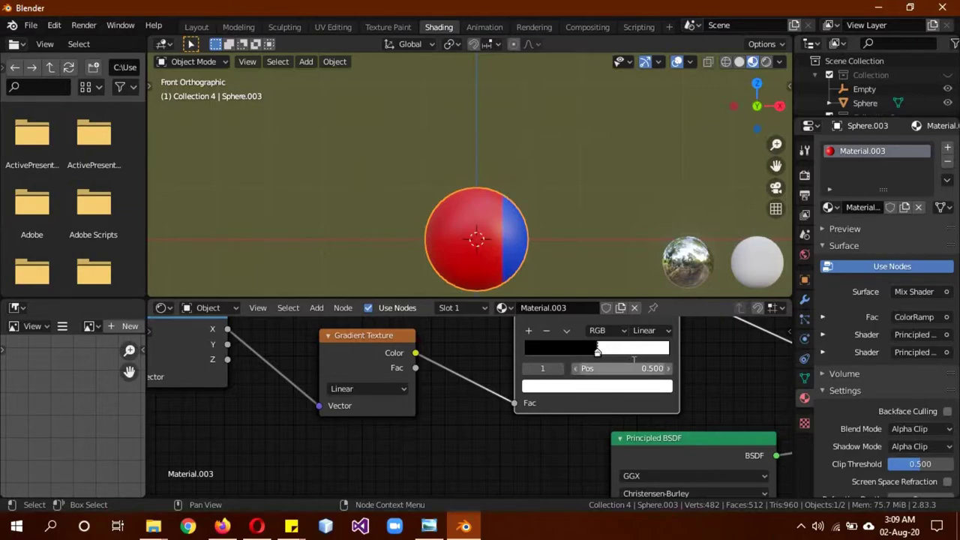
pyautogui.scroll(4, 574, 202)
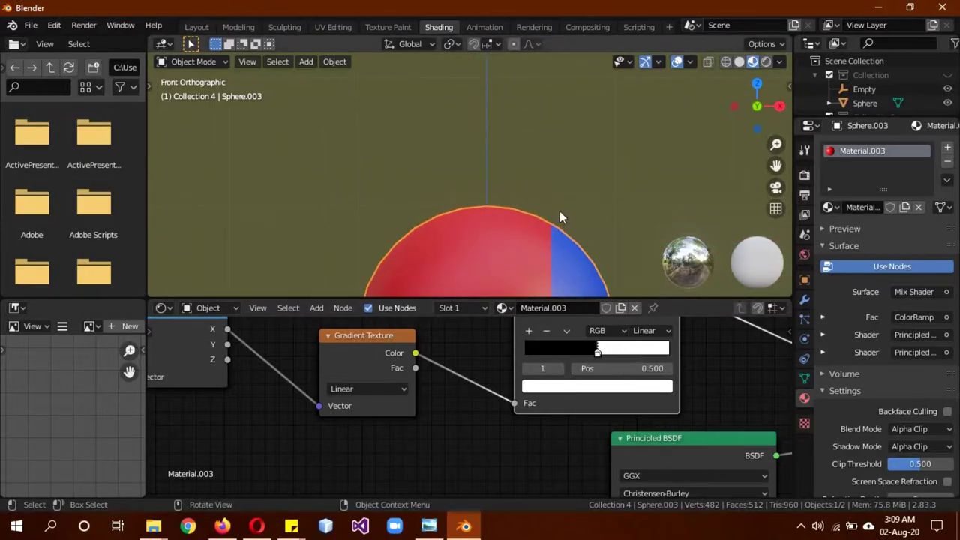
pyautogui.scroll(-5, 559, 217)
pyautogui.scroll(-1, 565, 214)
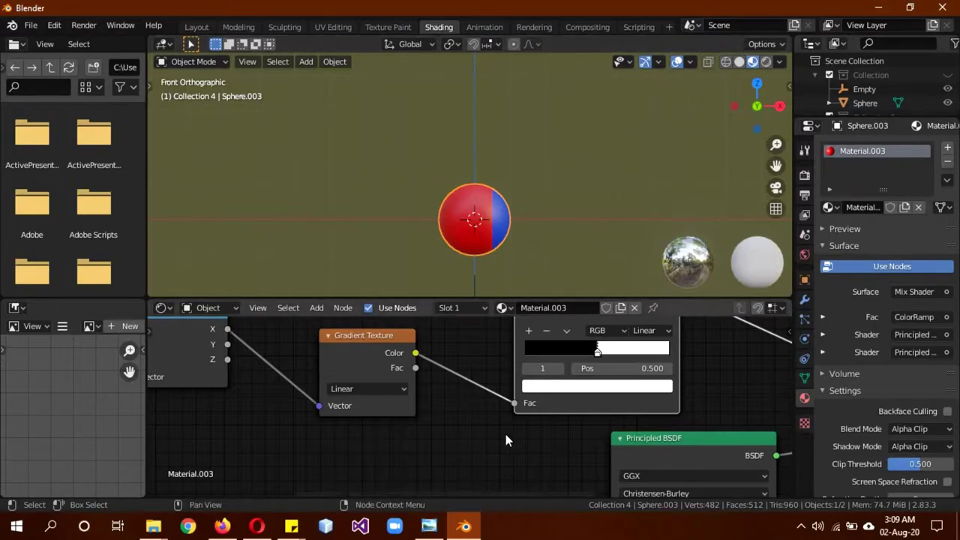
pyautogui.scroll(-3, 506, 441)
pyautogui.scroll(-1, 501, 433)
pyautogui.scroll(-1, 495, 429)
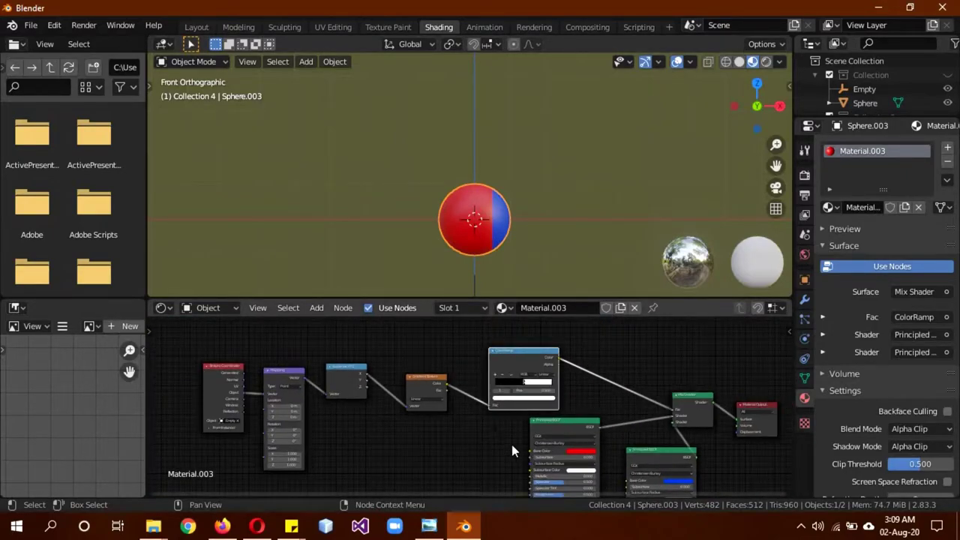
# Add an Image Texture node by searching 'im' in the Add menu.
pyautogui.moveTo(488, 436); pyautogui.dragTo(353, 375, button='middle')
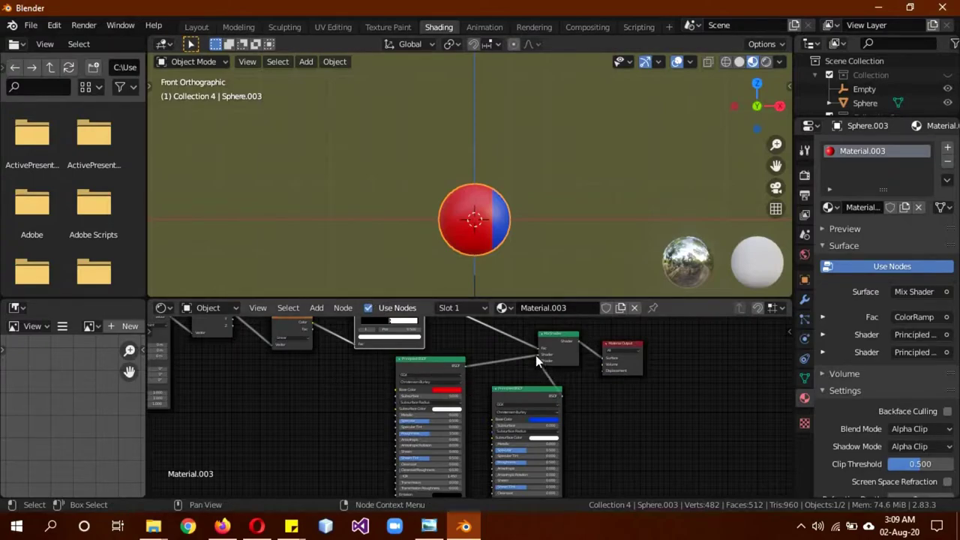
pyautogui.moveTo(542, 362); pyautogui.dragTo(602, 358)
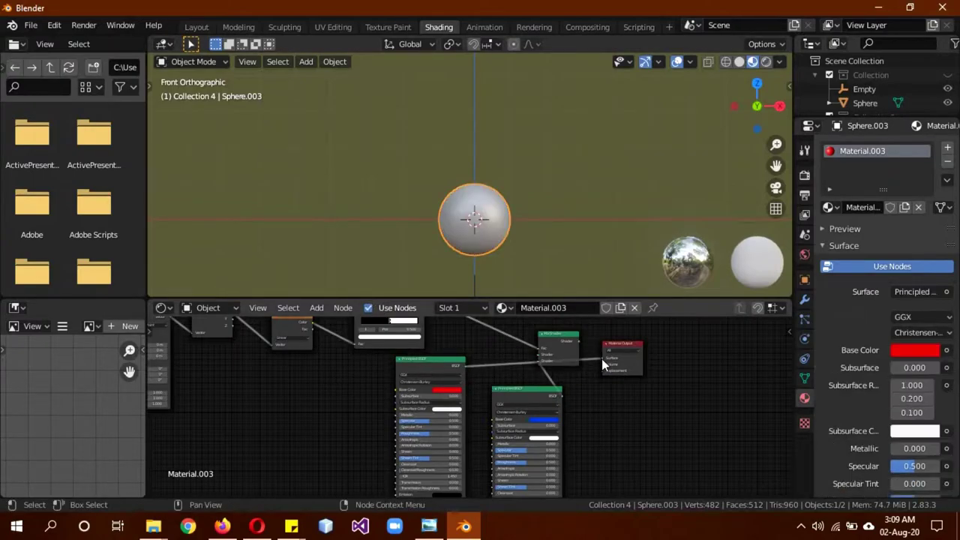
pyautogui.hotkey('shift', 'a')
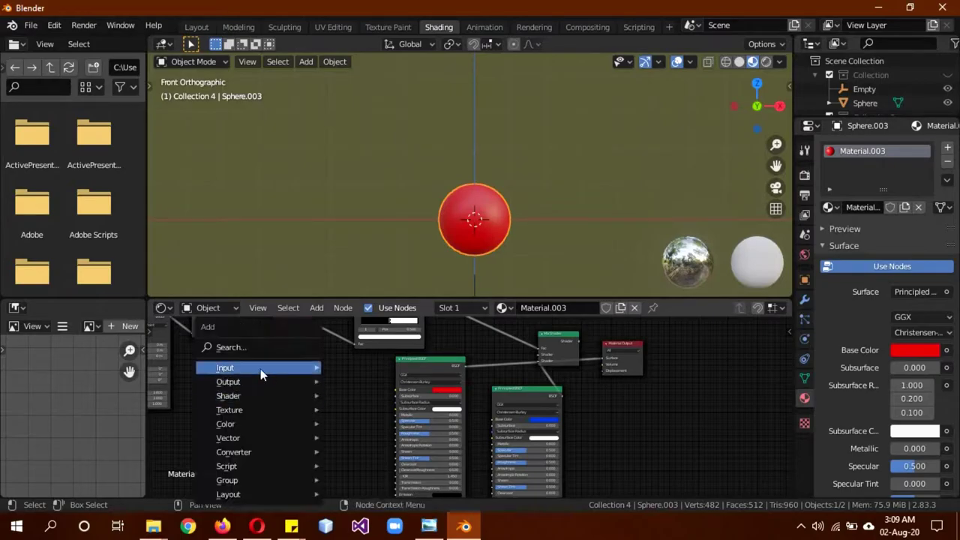
pyautogui.click(252, 350)
pyautogui.write('imag')
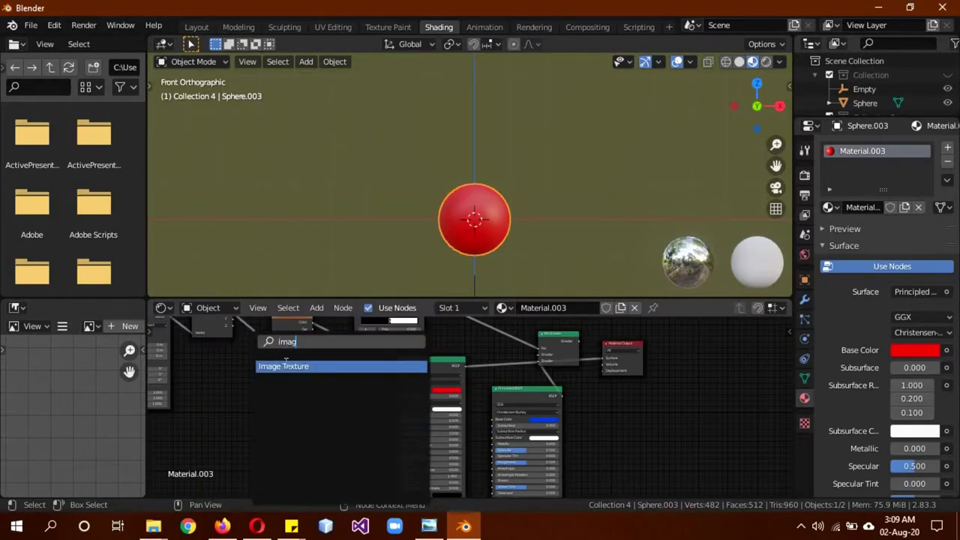
pyautogui.press('Return')
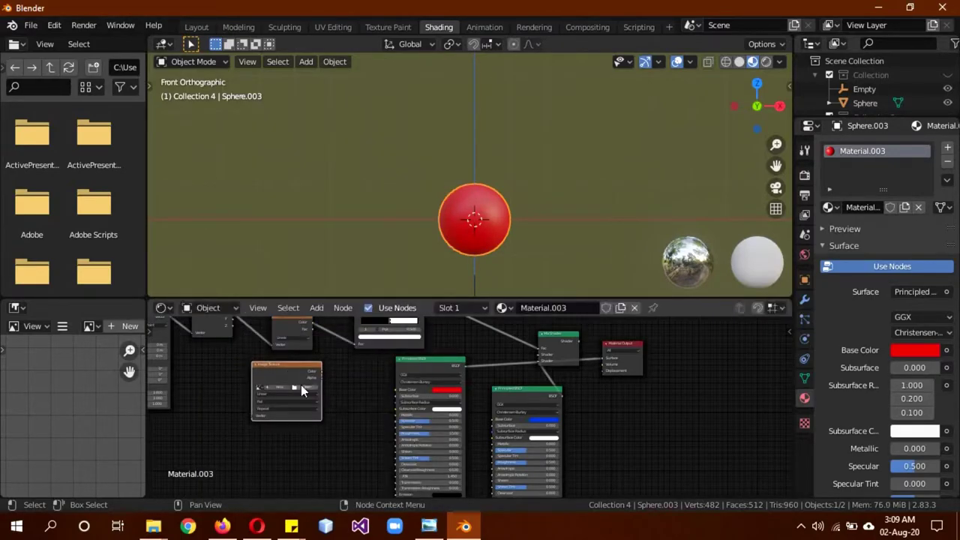
pyautogui.press('shift')
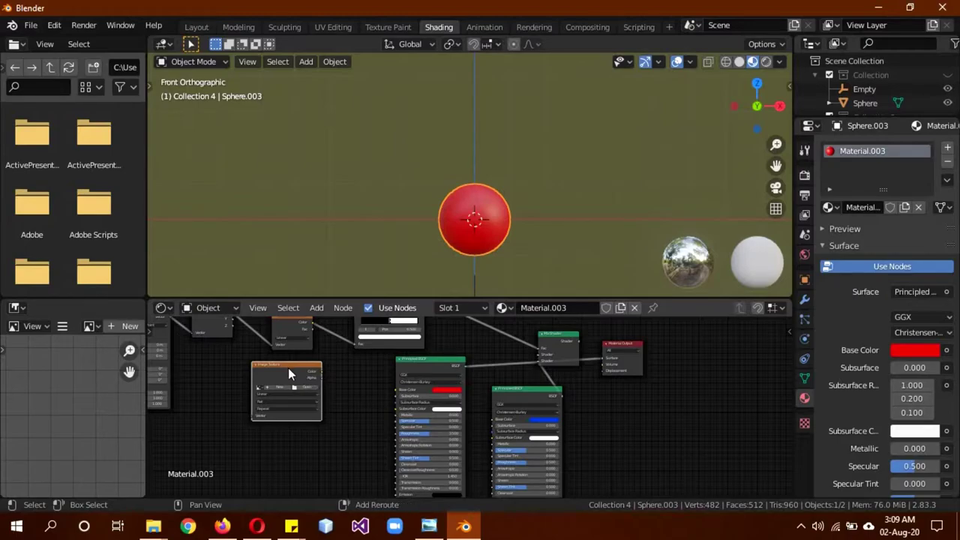
# Duplicate the Image Texture, rearrange Mix Shader and Material Output, and link Color to Base Color.
pyautogui.hotkey('shift', 'd')
pyautogui.click(312, 455)
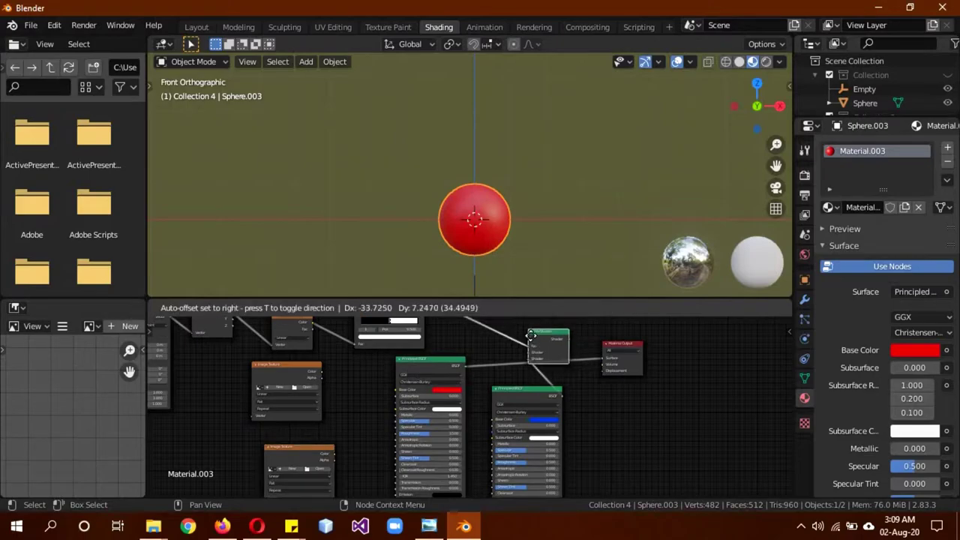
pyautogui.moveTo(534, 347); pyautogui.dragTo(531, 338)
pyautogui.moveTo(625, 355); pyautogui.dragTo(648, 363)
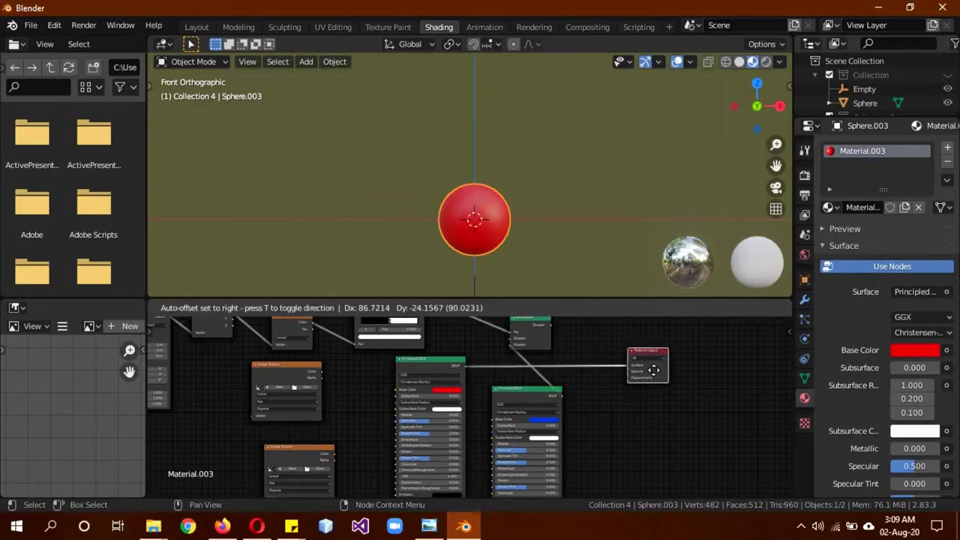
pyautogui.moveTo(323, 372); pyautogui.dragTo(402, 392)
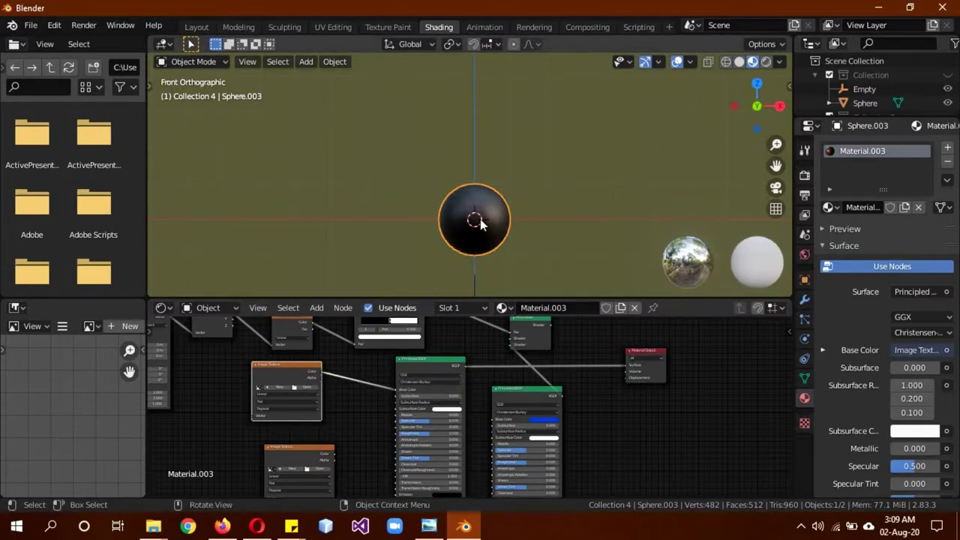
pyautogui.scroll(2, 335, 407)
pyautogui.moveTo(272, 408); pyautogui.dragTo(354, 426, button='middle')
# Load the patterned image from Desktop > New folder into the Image Texture, then switch to Layout.
pyautogui.click(327, 401)
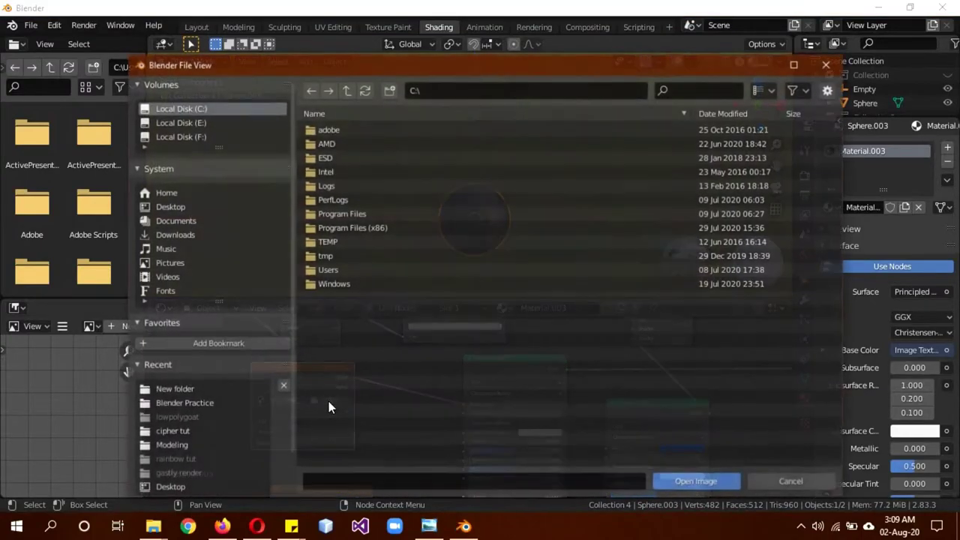
pyautogui.click(166, 208)
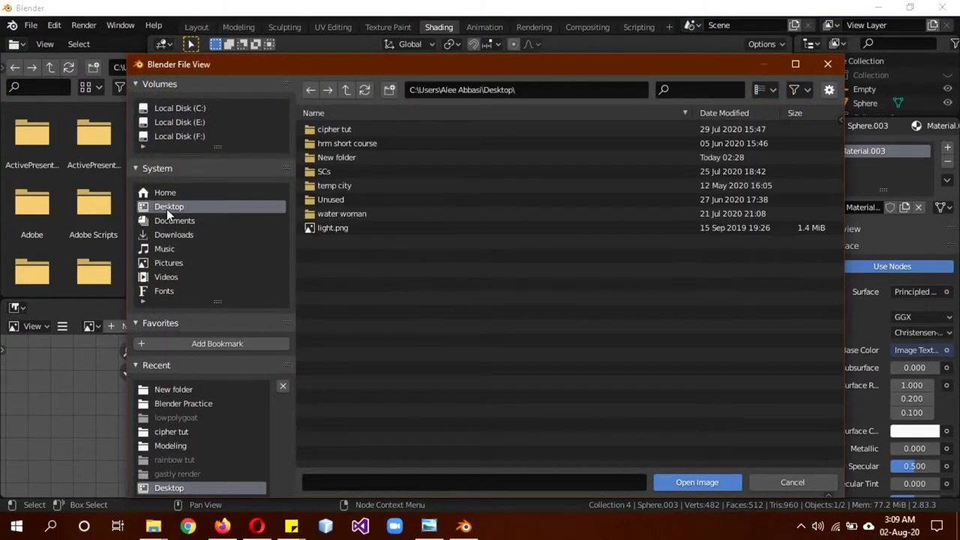
pyautogui.doubleClick(337, 157)
pyautogui.doubleClick(354, 129)
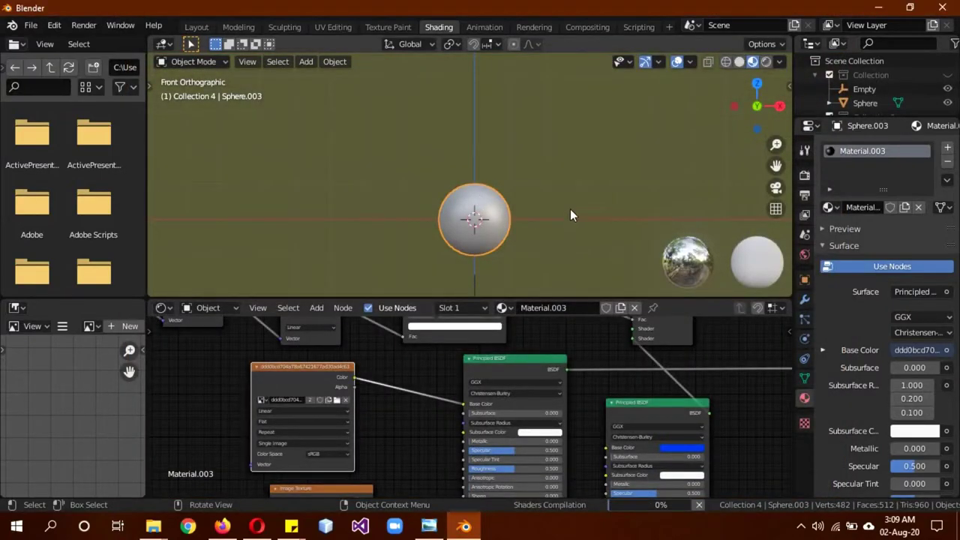
pyautogui.moveTo(576, 201); pyautogui.dragTo(585, 200, button='middle')
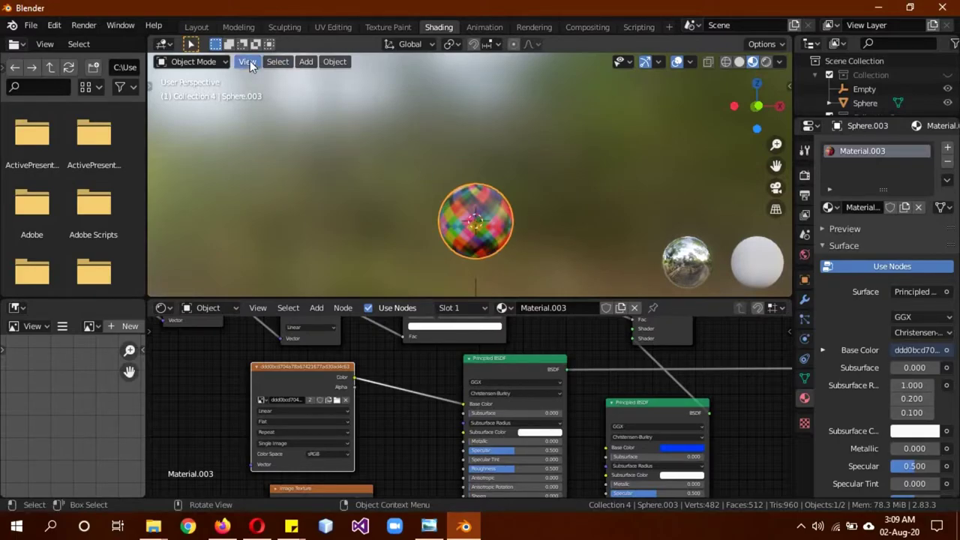
pyautogui.click(207, 28)
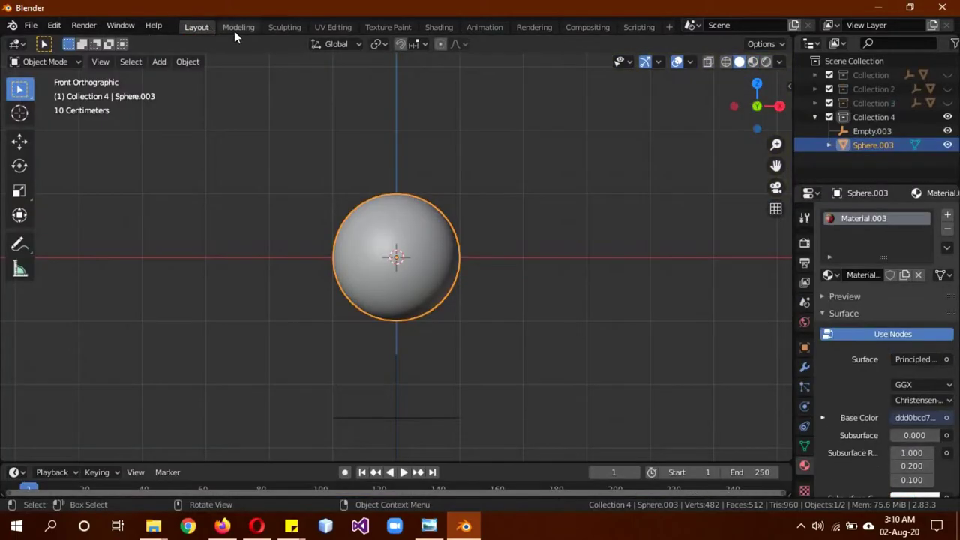
# In the UV Editing workspace, view the sphere from the front and zoom in.
pyautogui.click(338, 30)
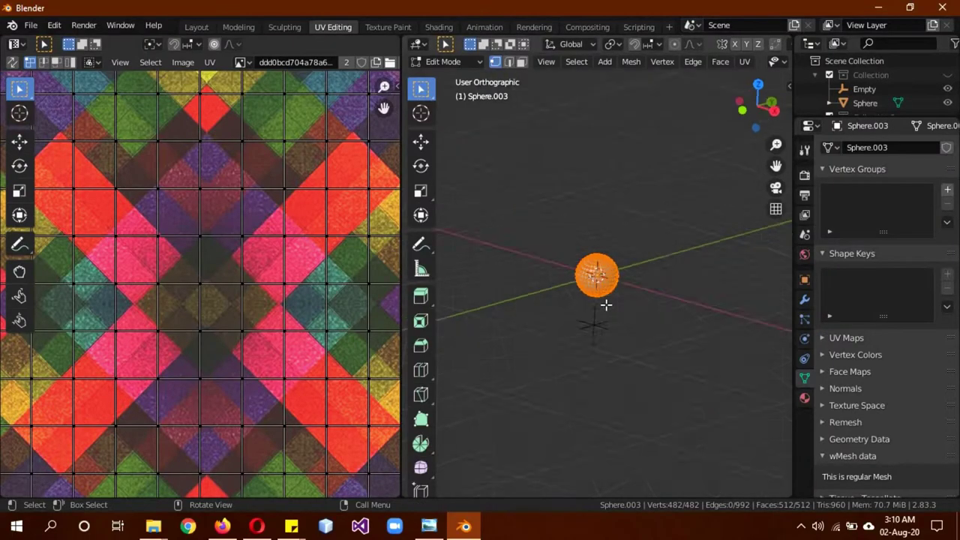
pyautogui.press('KP_1')
pyautogui.scroll(1, 604, 309)
pyautogui.scroll(2, 606, 309)
pyautogui.scroll(-2, 201, 299)
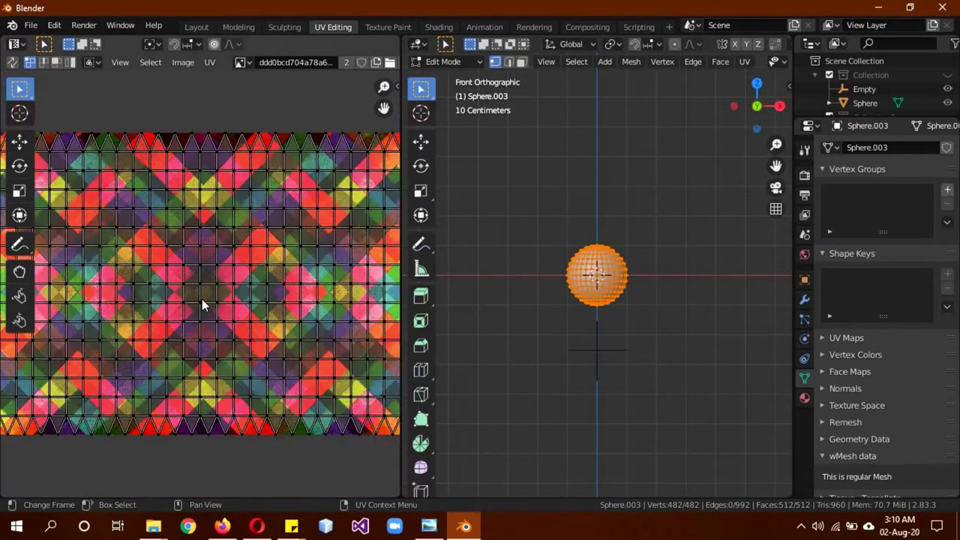
pyautogui.scroll(-3, 203, 298)
pyautogui.scroll(-2, 204, 296)
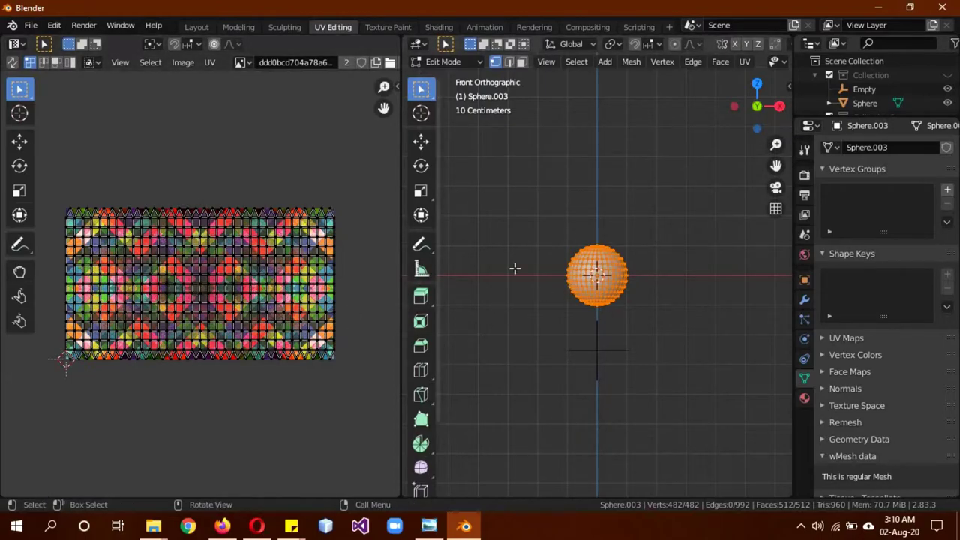
# Change the viewport shading mode, toggle edit mode to check the texture, and go to Shading.
pyautogui.press('z')
pyautogui.click(692, 215)
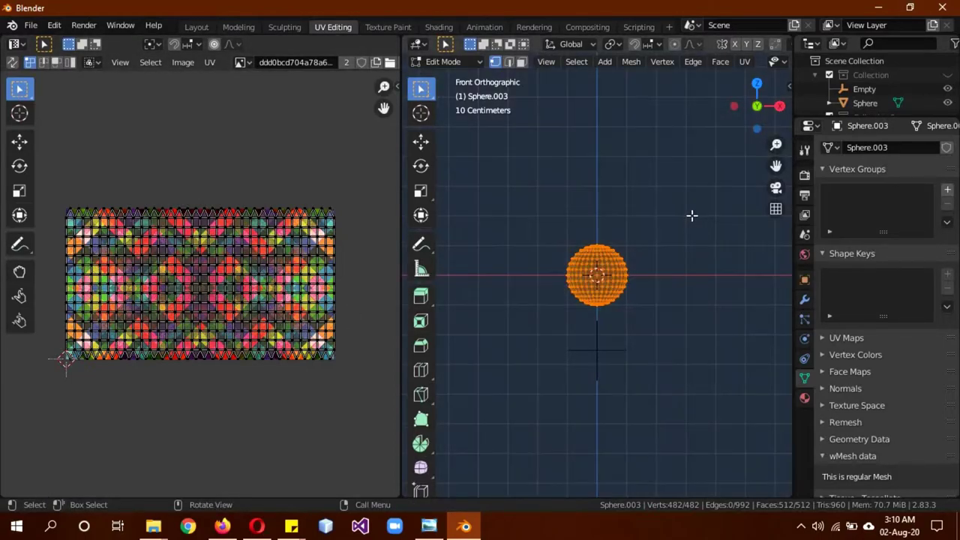
pyautogui.scroll(4, 690, 288)
pyautogui.scroll(2, 690, 289)
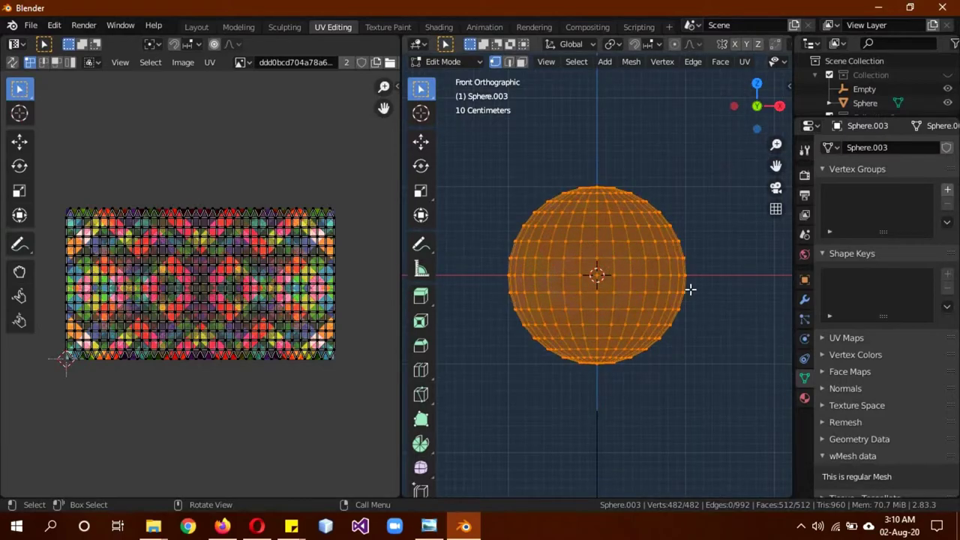
pyautogui.press('Tab')
pyautogui.press('Tab')
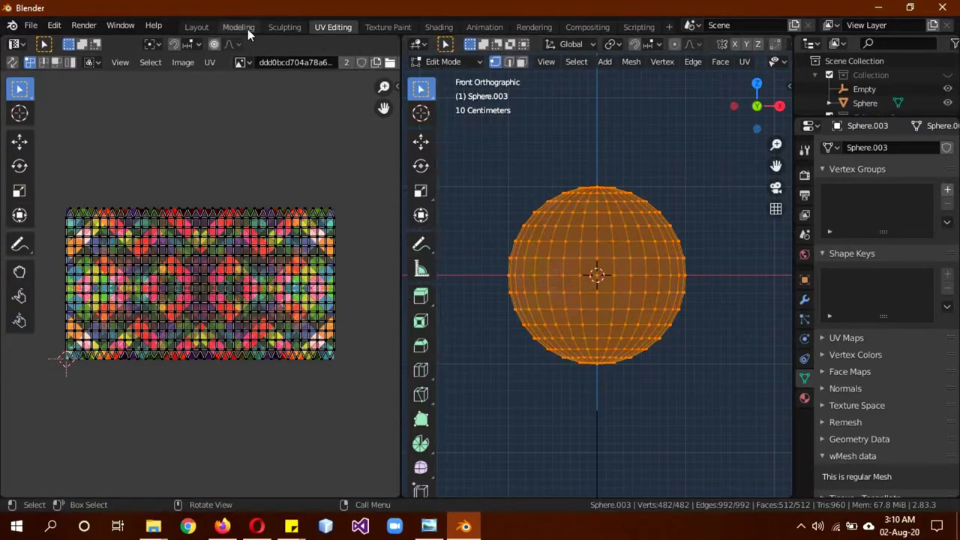
pyautogui.click(435, 26)
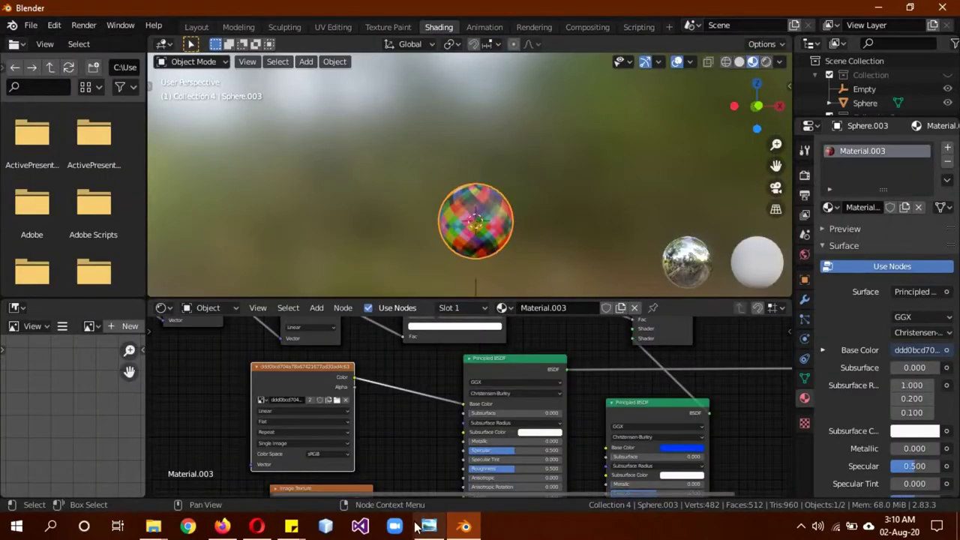
# Connect the blue Principled BSDF directly to the Material Output Surface.
pyautogui.scroll(-3, 425, 419)
pyautogui.moveTo(646, 431); pyautogui.dragTo(549, 360, button='middle')
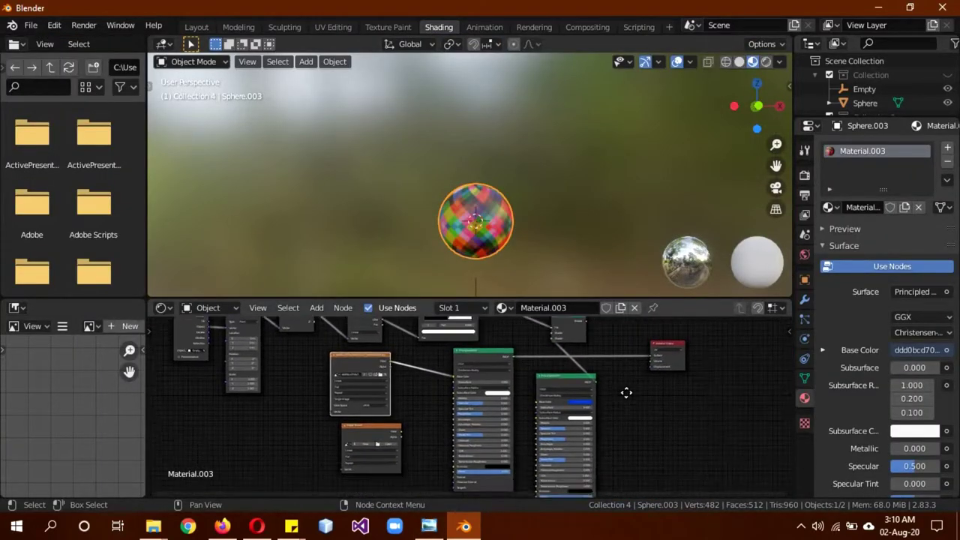
pyautogui.moveTo(548, 360)
pyautogui.mouseDown()
pyautogui.moveTo(554, 415)
pyautogui.moveTo(558, 377)
pyautogui.mouseUp()
pyautogui.scroll(2, 622, 391)
pyautogui.scroll(-2, 624, 385)
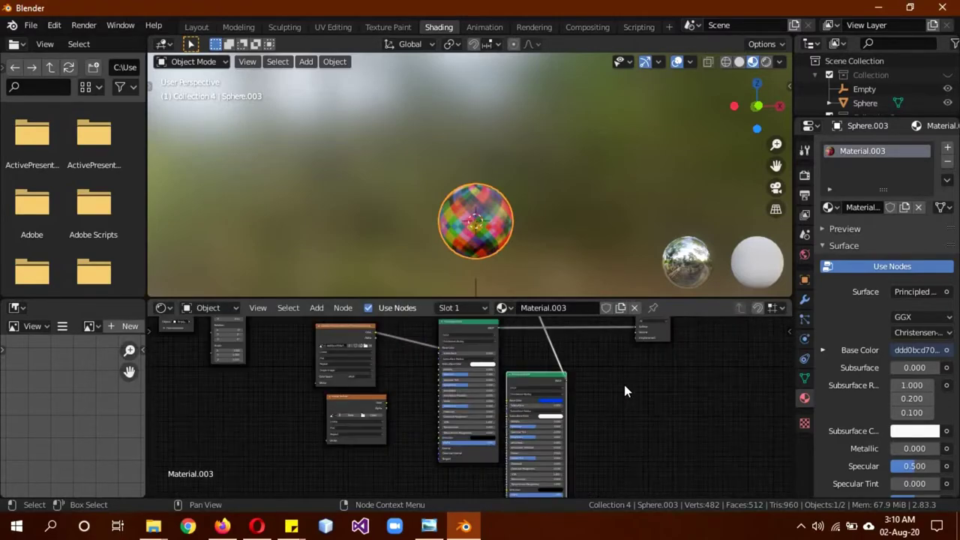
pyautogui.scroll(-1, 624, 384)
pyautogui.moveTo(605, 385); pyautogui.dragTo(611, 414, button='middle')
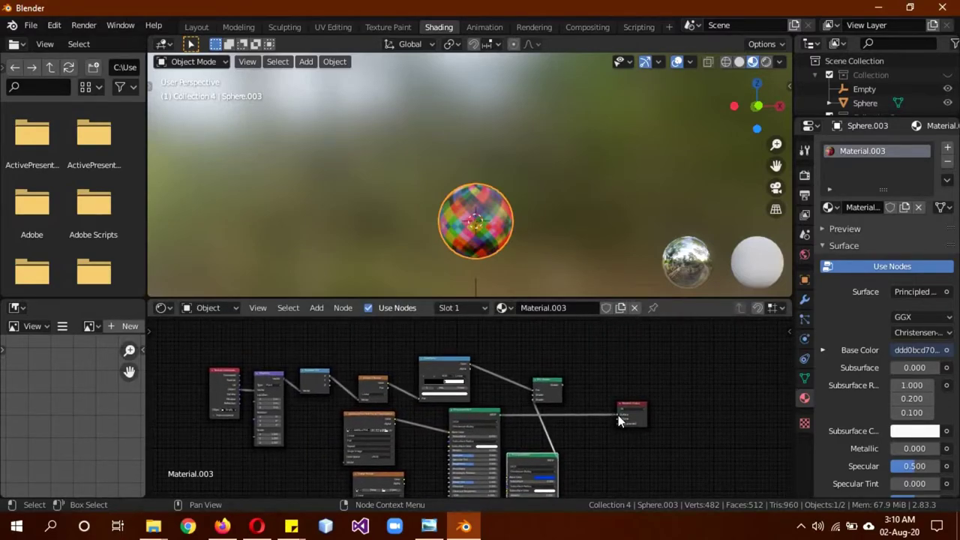
pyautogui.moveTo(498, 414)
pyautogui.mouseDown()
pyautogui.moveTo(535, 406)
pyautogui.moveTo(533, 395)
pyautogui.mouseUp()
pyautogui.moveTo(534, 398)
pyautogui.mouseDown()
pyautogui.moveTo(543, 428)
pyautogui.moveTo(618, 413)
pyautogui.mouseUp()
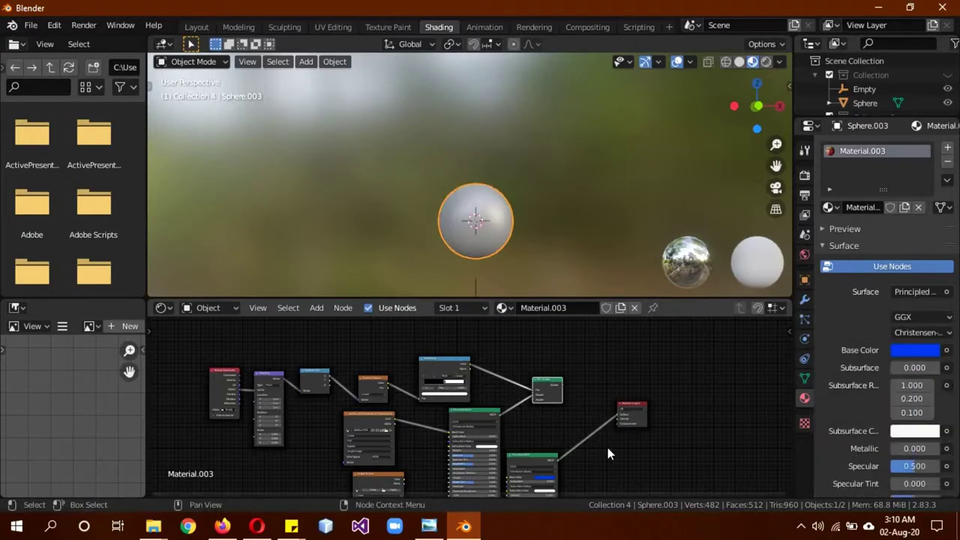
# Place the Image Texture node beside the shader and browse to the Desktop for its image.
pyautogui.moveTo(607, 465); pyautogui.dragTo(629, 388, button='middle')
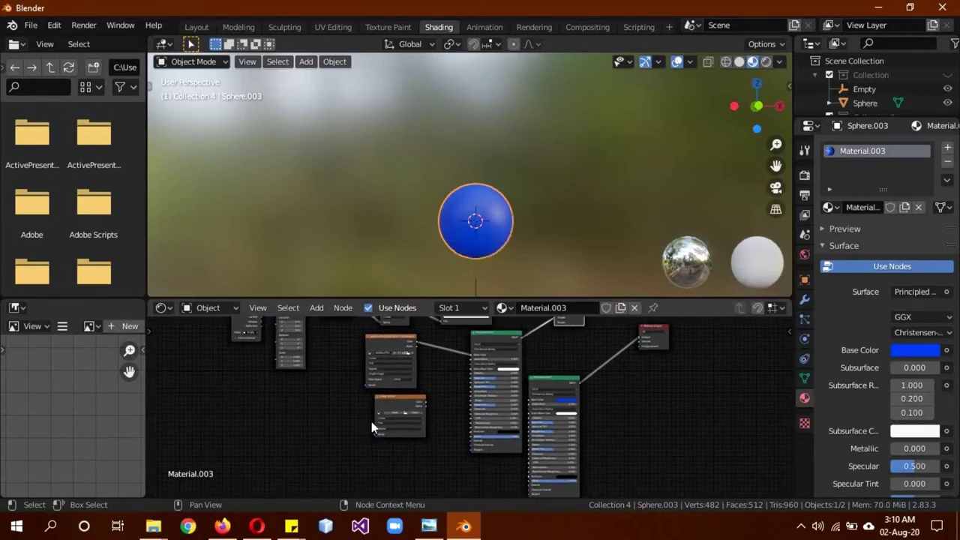
pyautogui.scroll(2, 451, 444)
pyautogui.scroll(2, 451, 445)
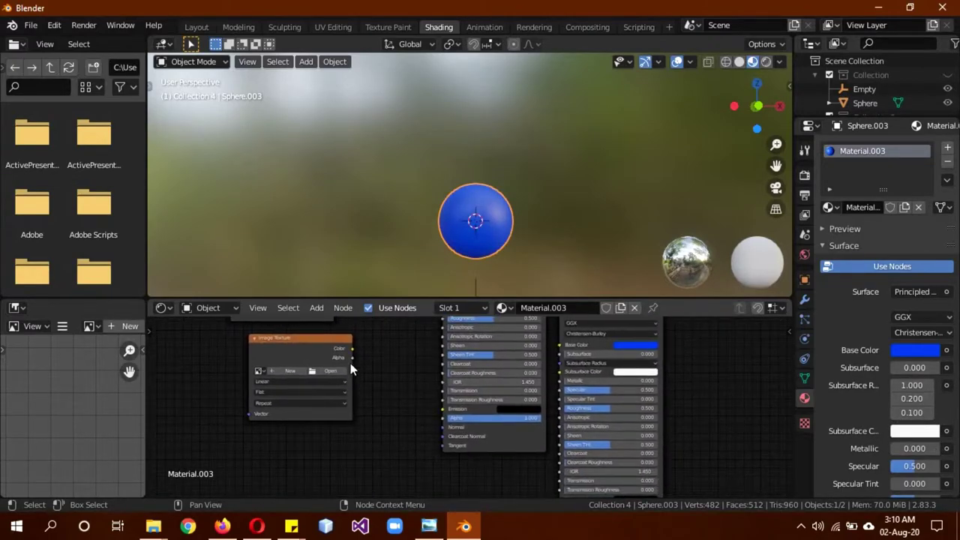
pyautogui.moveTo(351, 369)
pyautogui.mouseDown()
pyautogui.moveTo(371, 394)
pyautogui.moveTo(562, 345)
pyautogui.mouseUp()
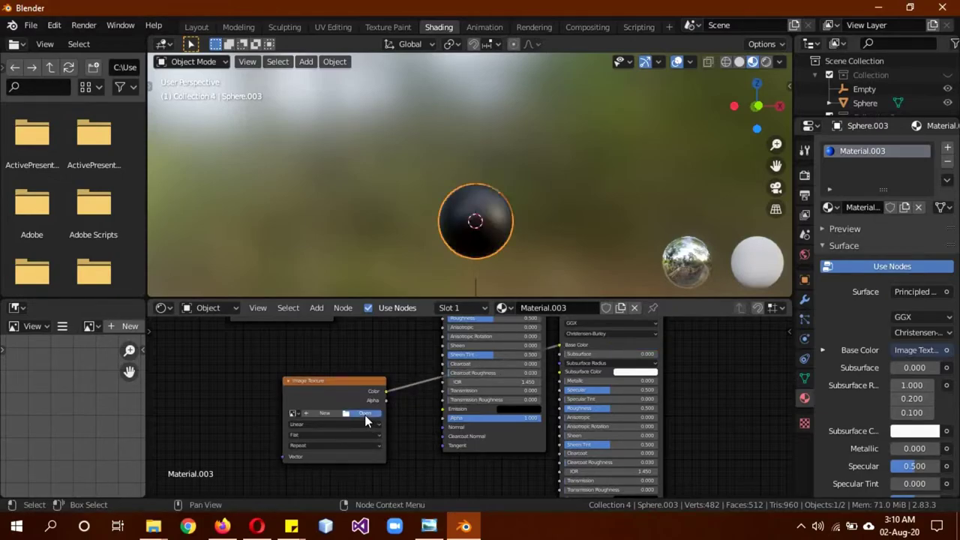
pyautogui.click(365, 418)
pyautogui.click(183, 207)
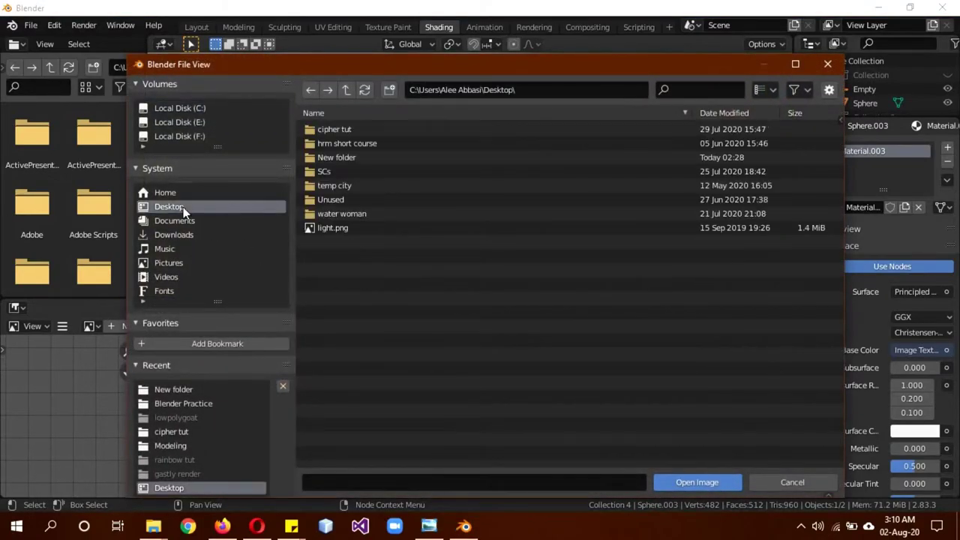
# Load wp3332365.jpg from New folder, check it in UV Editing, then return to Shading.
pyautogui.doubleClick(361, 158)
pyautogui.doubleClick(361, 160)
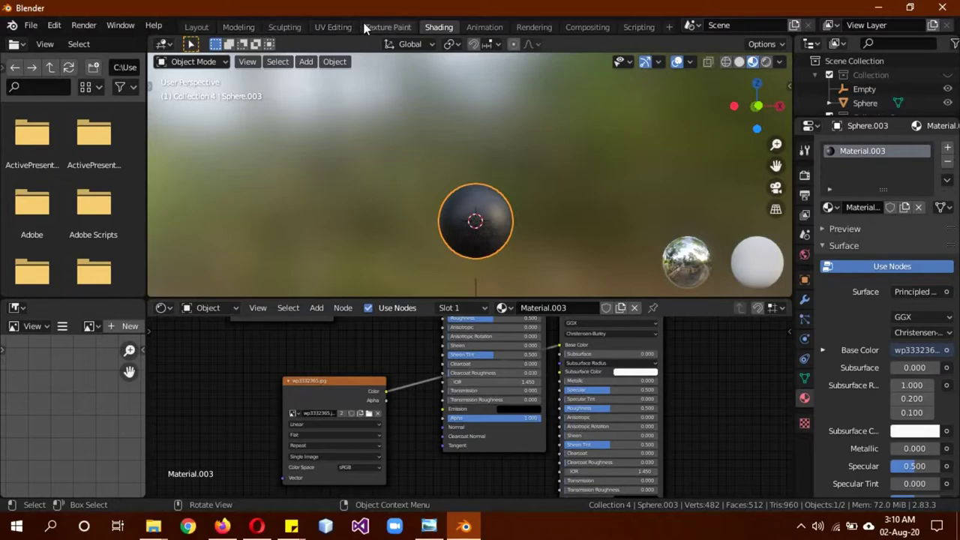
pyautogui.click(322, 27)
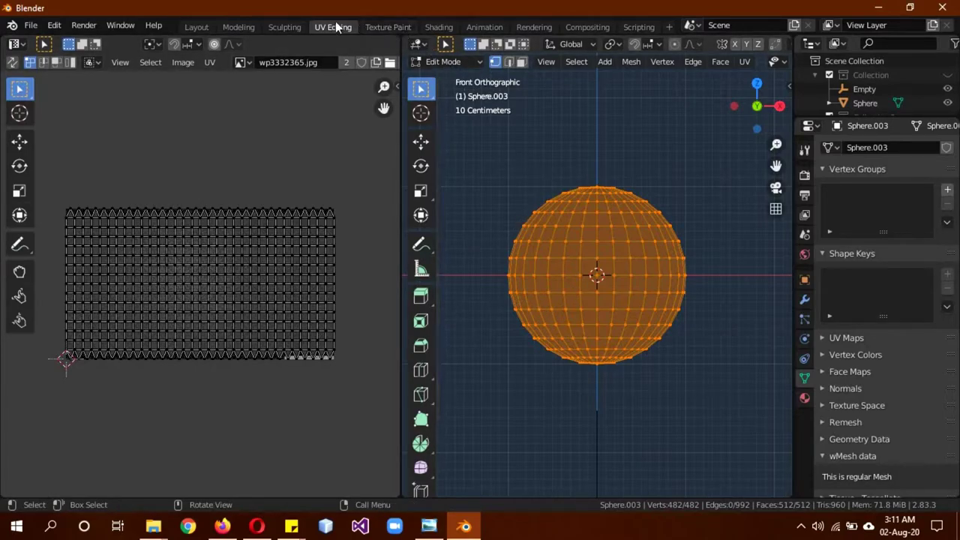
pyautogui.click(434, 27)
# Rearrange the shader and texture nodes, tucking the texture node into the lower left.
pyautogui.scroll(-2, 664, 415)
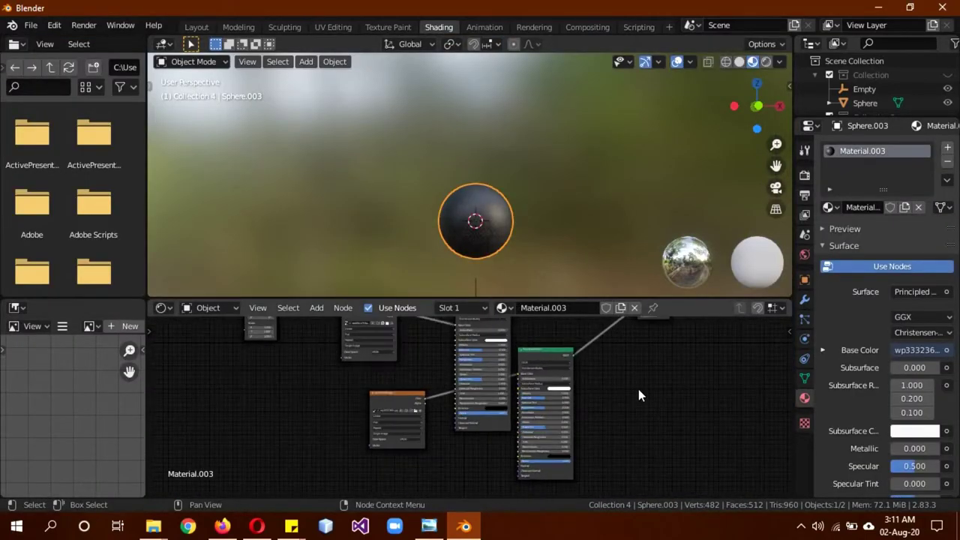
pyautogui.scroll(-2, 639, 388)
pyautogui.moveTo(438, 354); pyautogui.dragTo(258, 416)
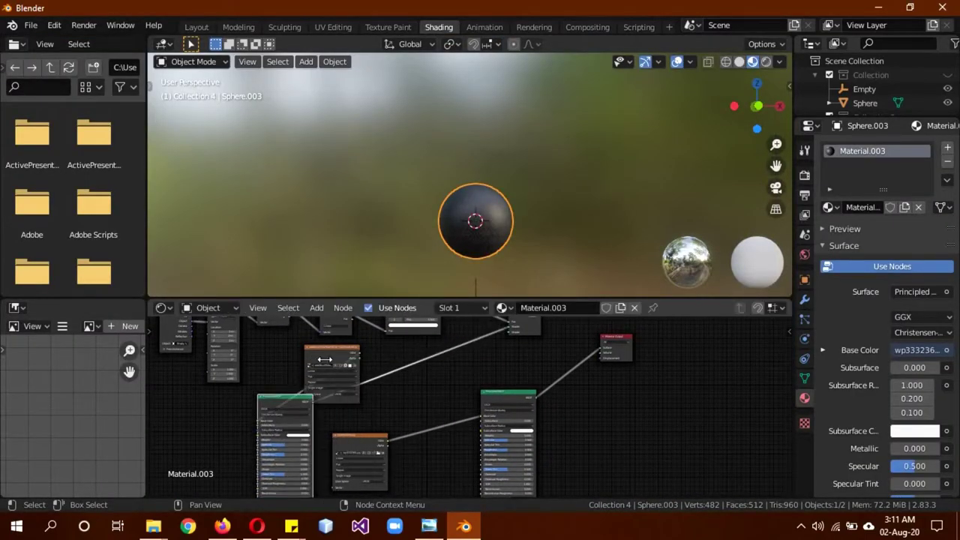
pyautogui.moveTo(330, 350); pyautogui.dragTo(186, 423)
pyautogui.moveTo(650, 392); pyautogui.dragTo(653, 452, button='middle')
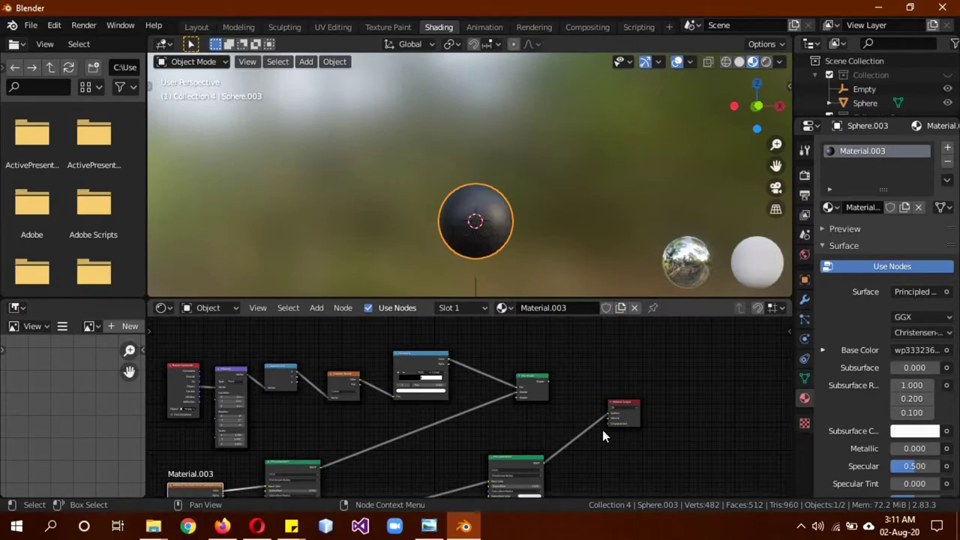
# Plug the textured Principled shader into the Mix Shader and link Mix Shader to Material Output Surface.
pyautogui.moveTo(606, 415); pyautogui.dragTo(519, 394)
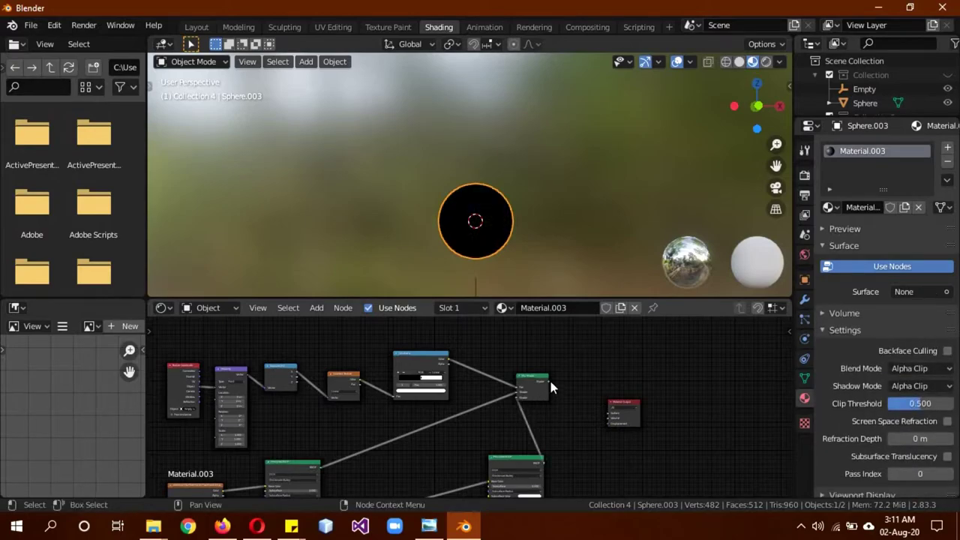
pyautogui.moveTo(549, 381); pyautogui.dragTo(609, 412)
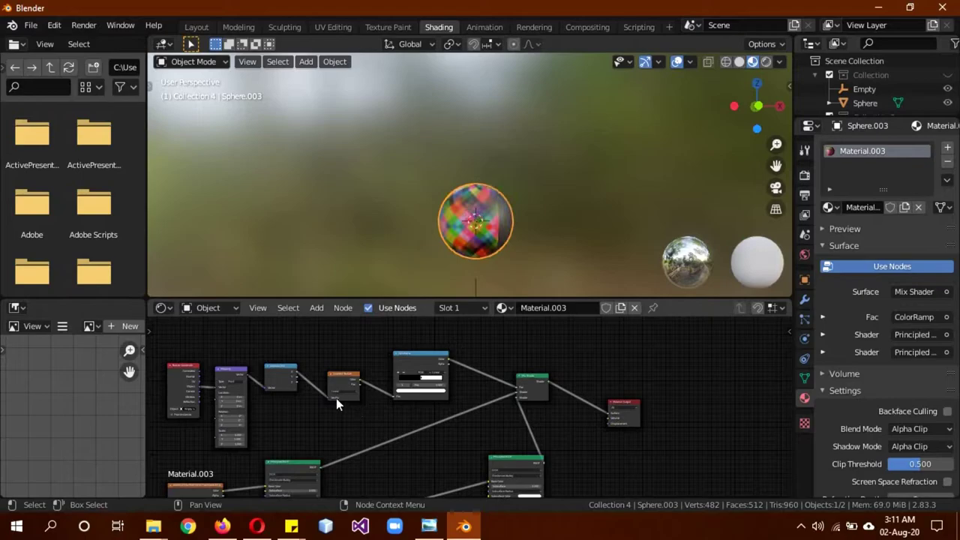
pyautogui.moveTo(537, 230)
pyautogui.mouseDown(button='middle')
pyautogui.moveTo(441, 227)
pyautogui.moveTo(493, 240)
pyautogui.moveTo(462, 263)
pyautogui.mouseUp(button='middle')
# From front view, reselect the sphere and unplug the first Principled shader from the Mix Shader.
pyautogui.press('KP_1')
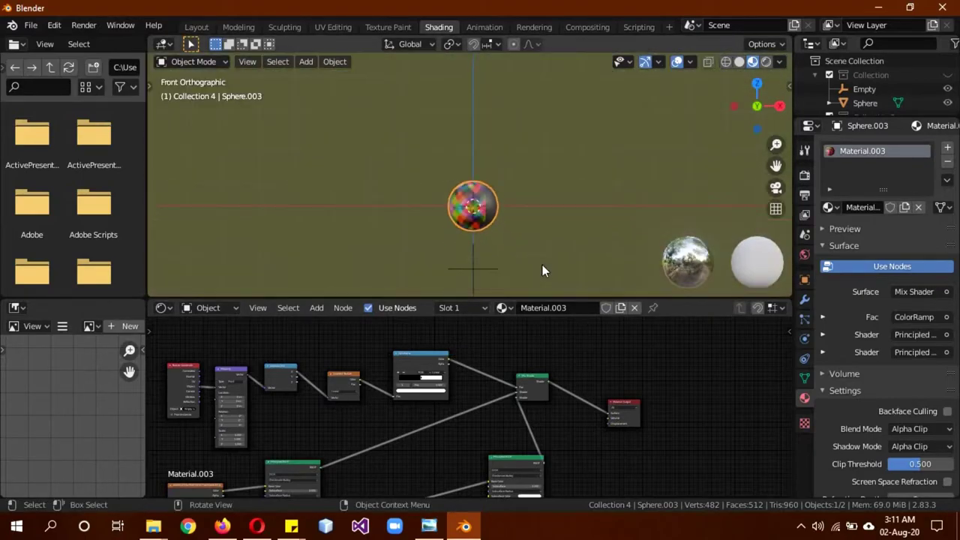
pyautogui.click(478, 271)
pyautogui.press('g')
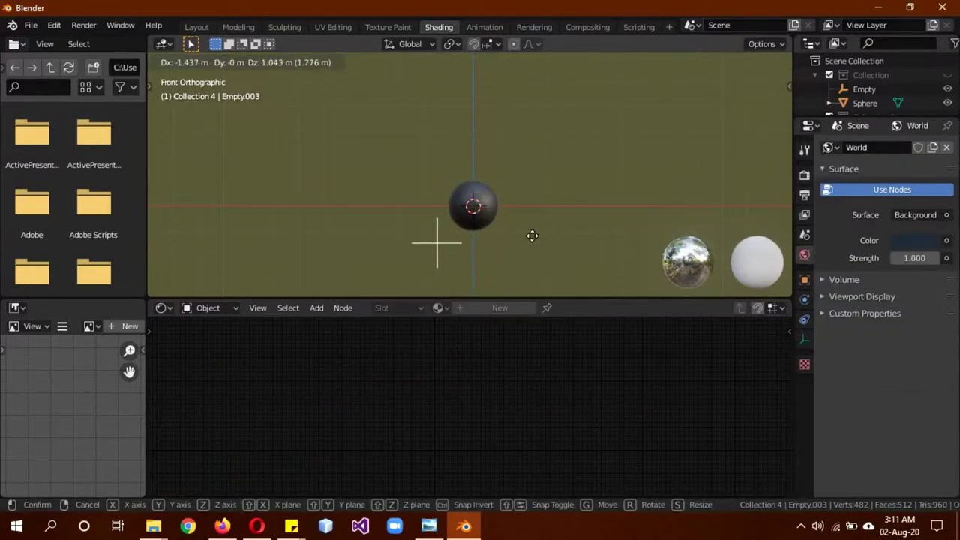
pyautogui.rightClick(554, 237)
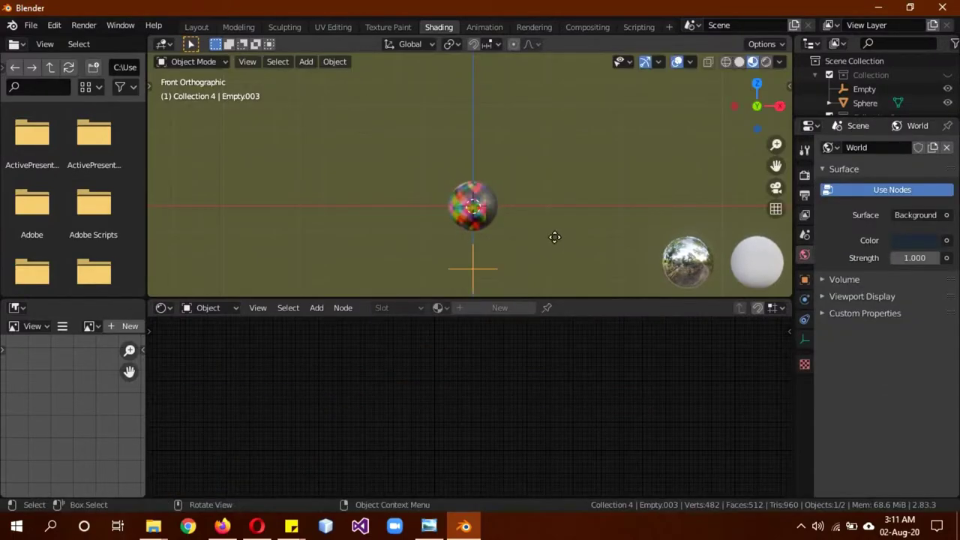
pyautogui.click(481, 204)
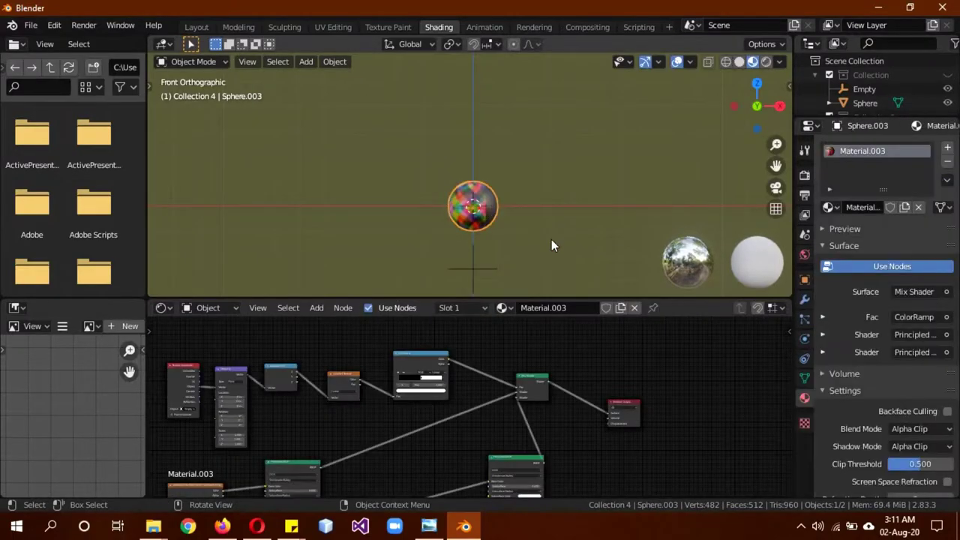
pyautogui.scroll(5, 548, 244)
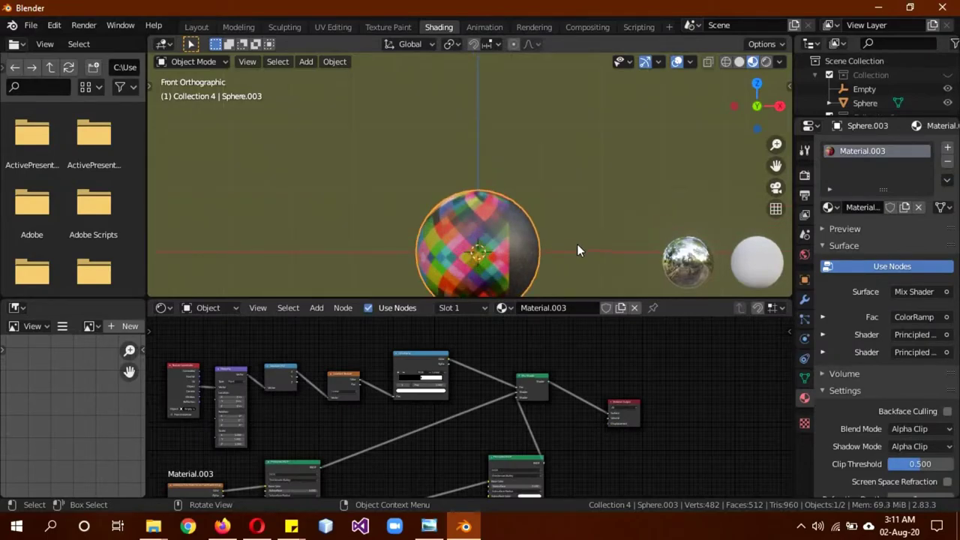
pyautogui.scroll(-4, 563, 242)
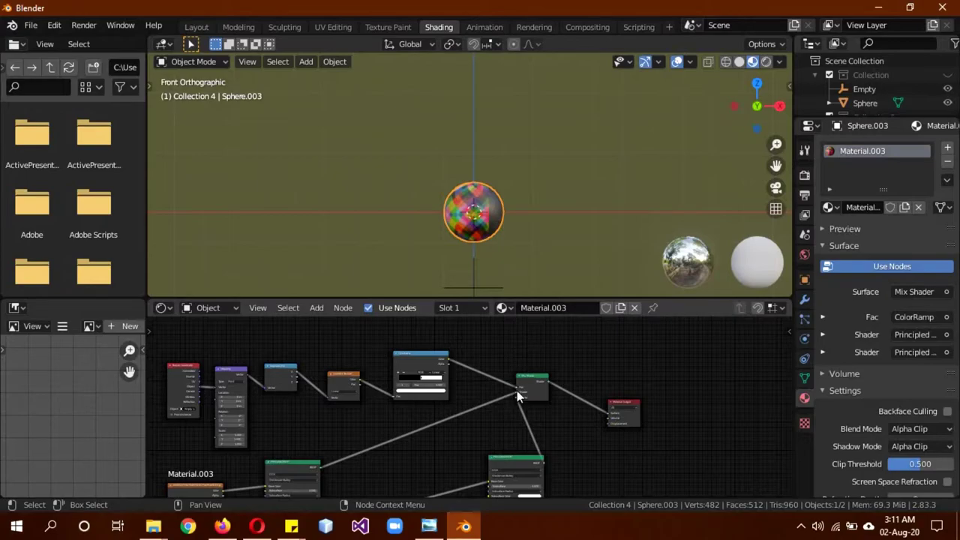
pyautogui.moveTo(517, 390)
pyautogui.mouseDown()
pyautogui.moveTo(460, 430)
pyautogui.moveTo(348, 460)
pyautogui.mouseUp()
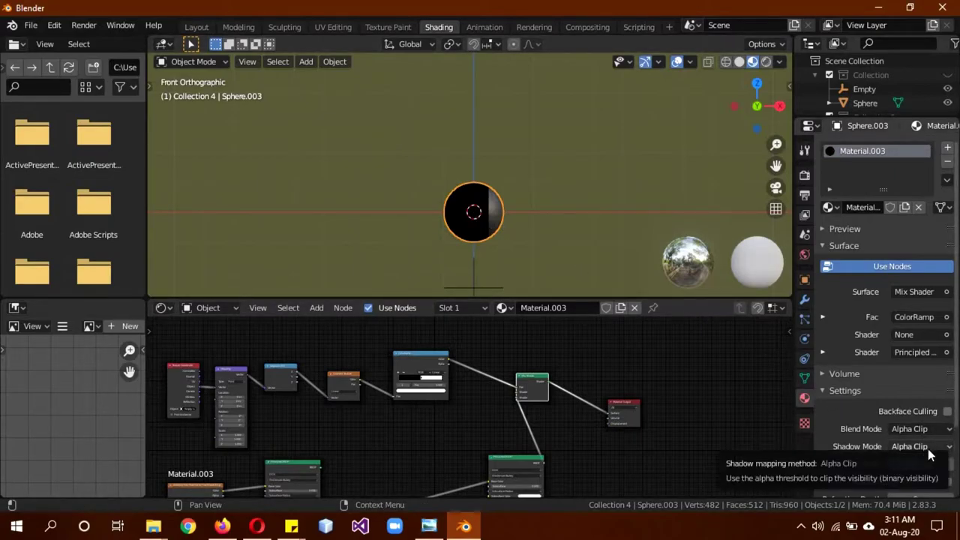
# Add a Transparent BSDF node and link it into the Mix Shader's empty first Shader input.
pyautogui.hotkey('shift', 'a')
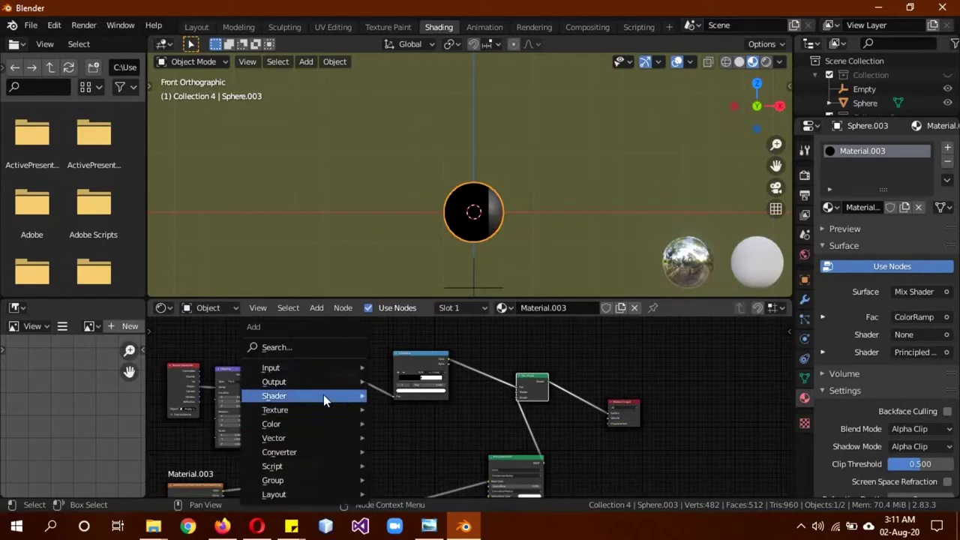
pyautogui.click(300, 349)
pyautogui.write('tra')
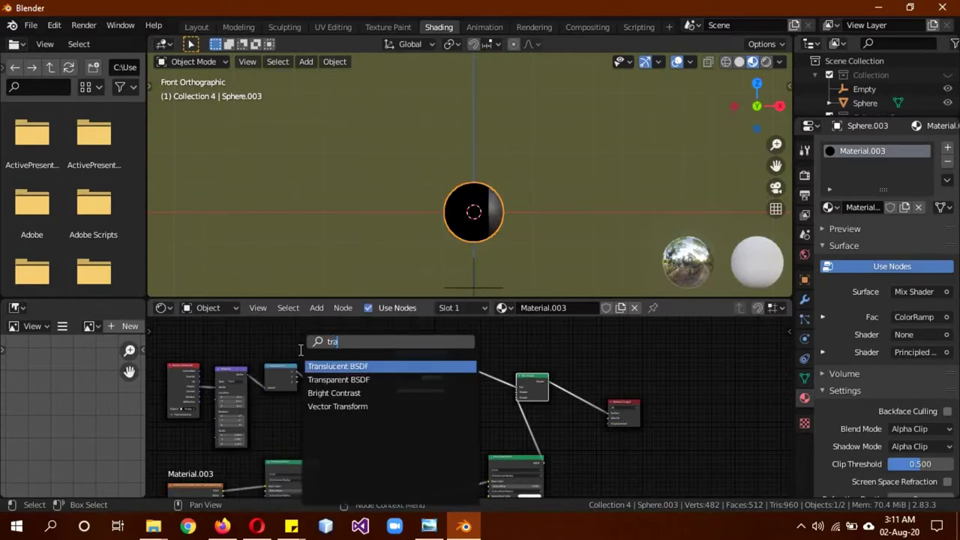
pyautogui.write('n')
pyautogui.click(348, 379)
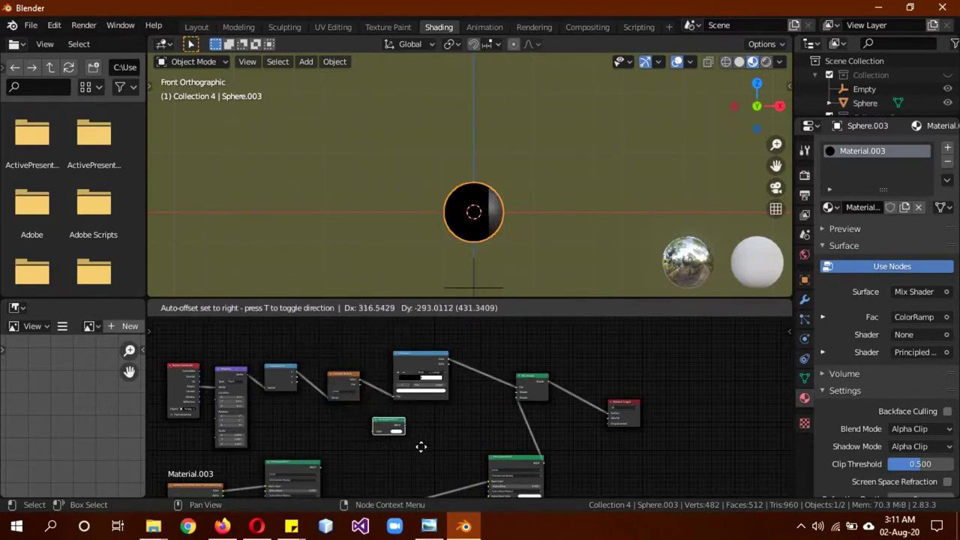
pyautogui.click(408, 435)
pyautogui.moveTo(409, 426); pyautogui.dragTo(517, 391)
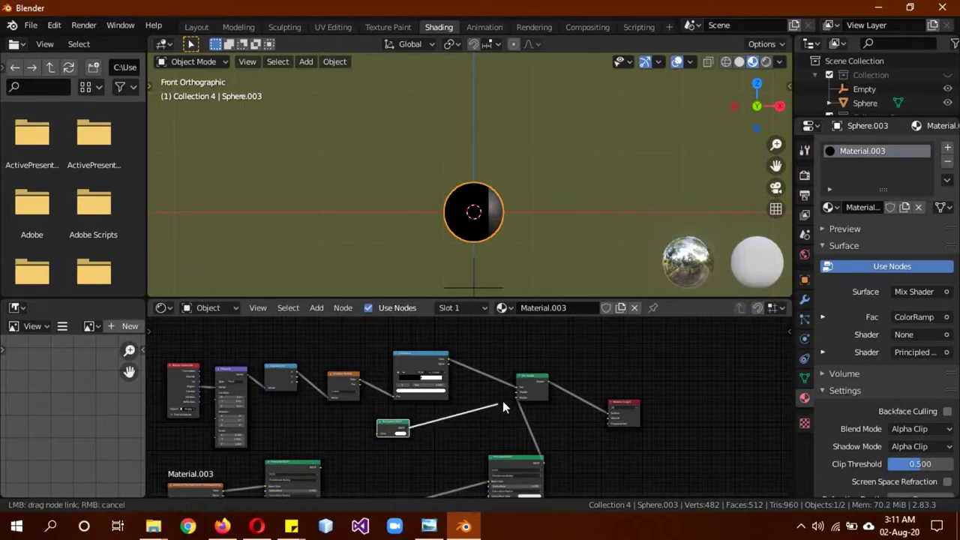
pyautogui.moveTo(409, 439); pyautogui.dragTo(409, 435)
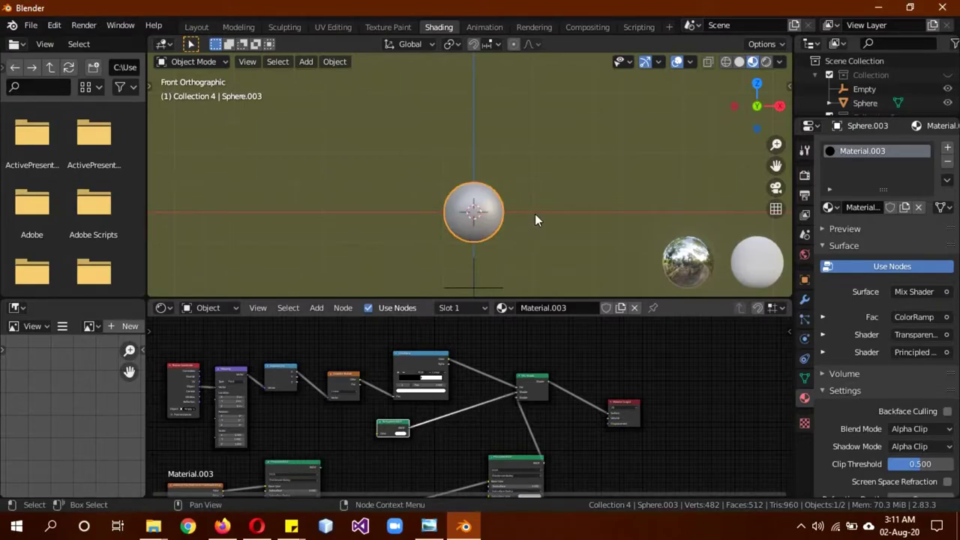
pyautogui.click(480, 276)
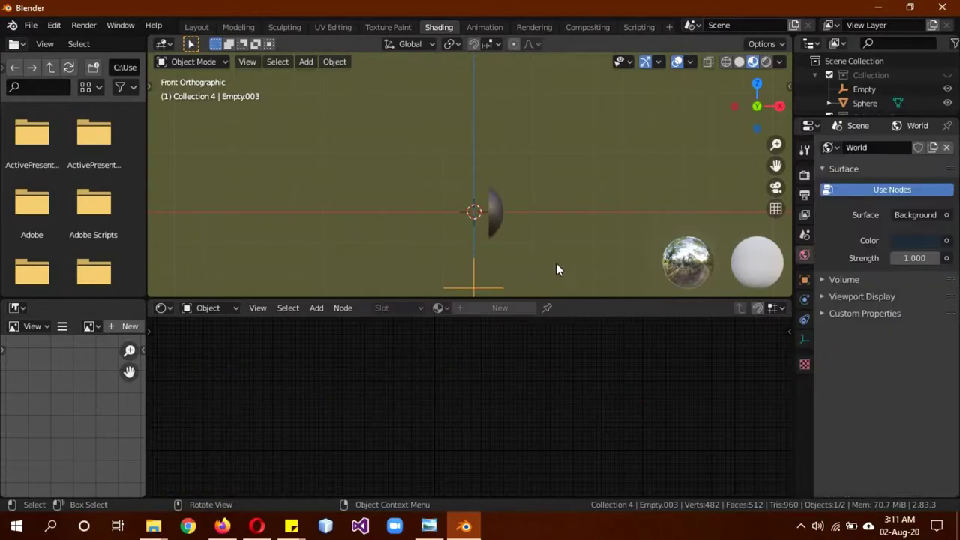
# Reposition the empty, then show the Layout workspace with Rendered viewport shading.
pyautogui.press('g')
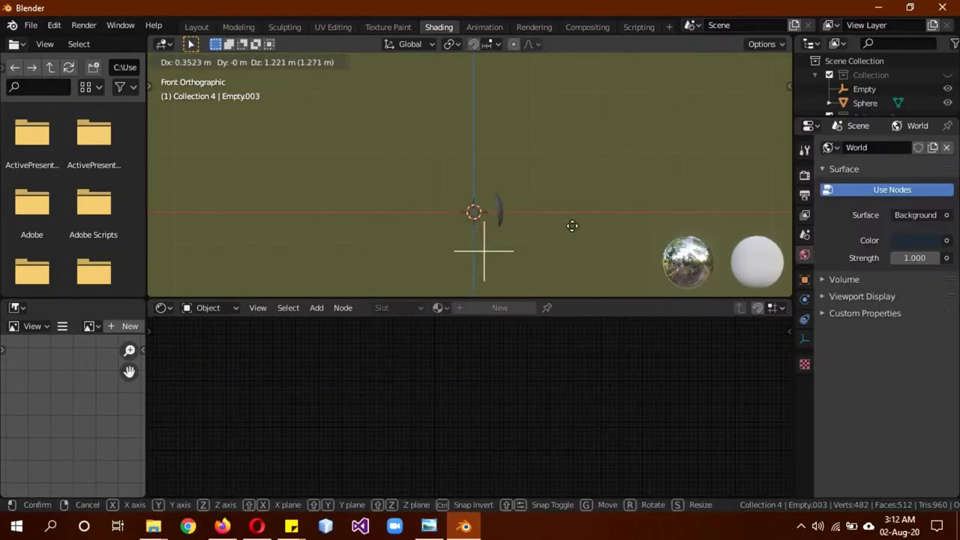
pyautogui.click(528, 242)
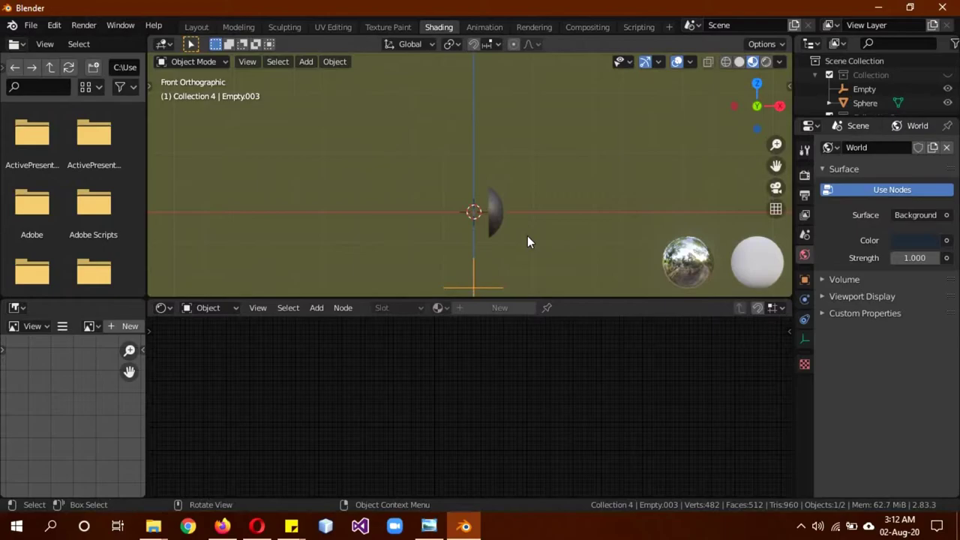
pyautogui.click(196, 27)
pyautogui.press('z')
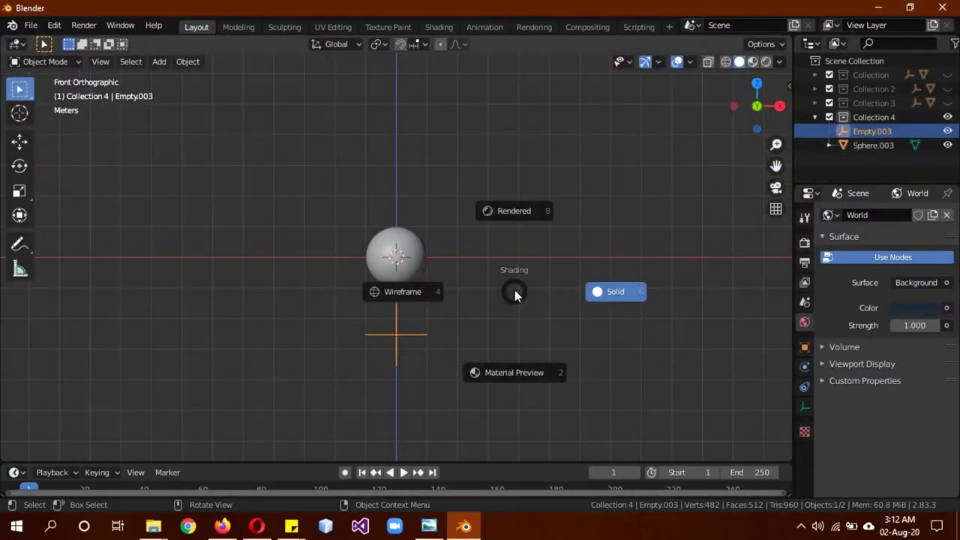
pyautogui.click(511, 214)
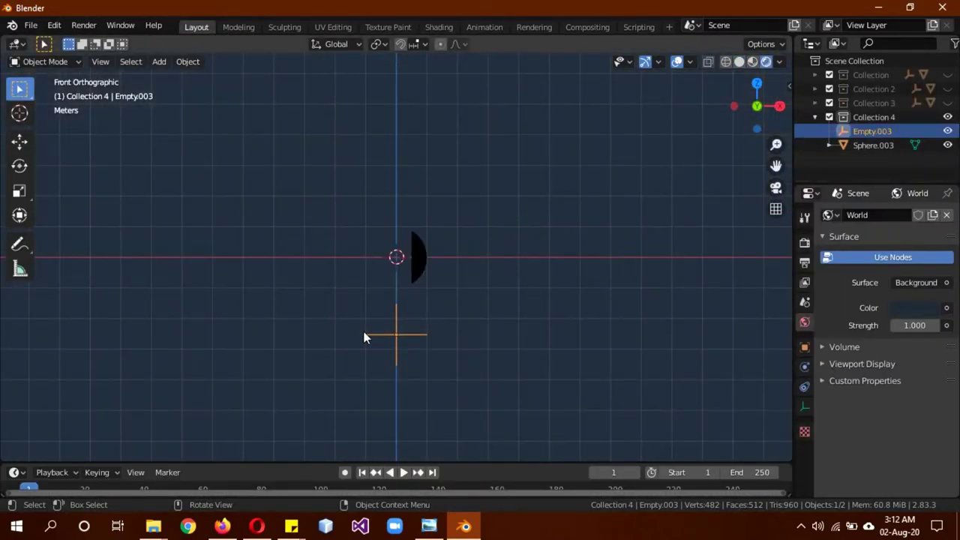
# Check the sphere's context options, deselect it, and bring up the Add object menu.
pyautogui.click(422, 240)
pyautogui.rightClick(497, 248)
pyautogui.click(355, 178)
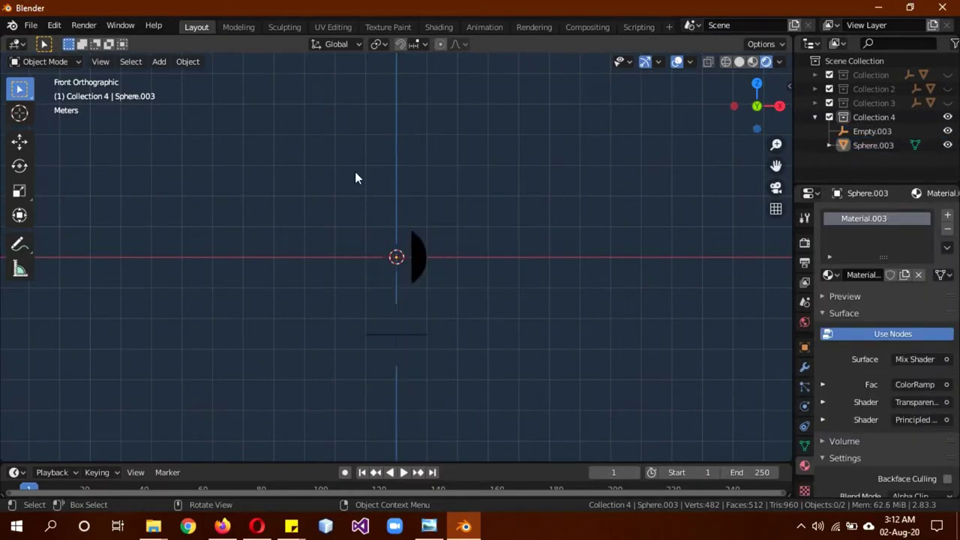
pyautogui.hotkey('shift', 'a')
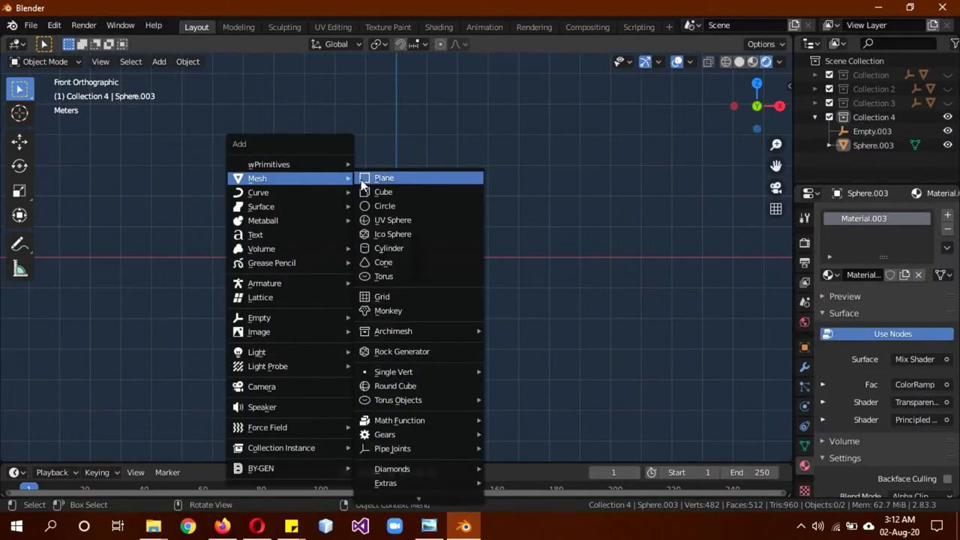
# Add a circle mesh, turn it 90° about Y, enlarge it and place it left of the sphere.
pyautogui.click(384, 205)
pyautogui.press('s')
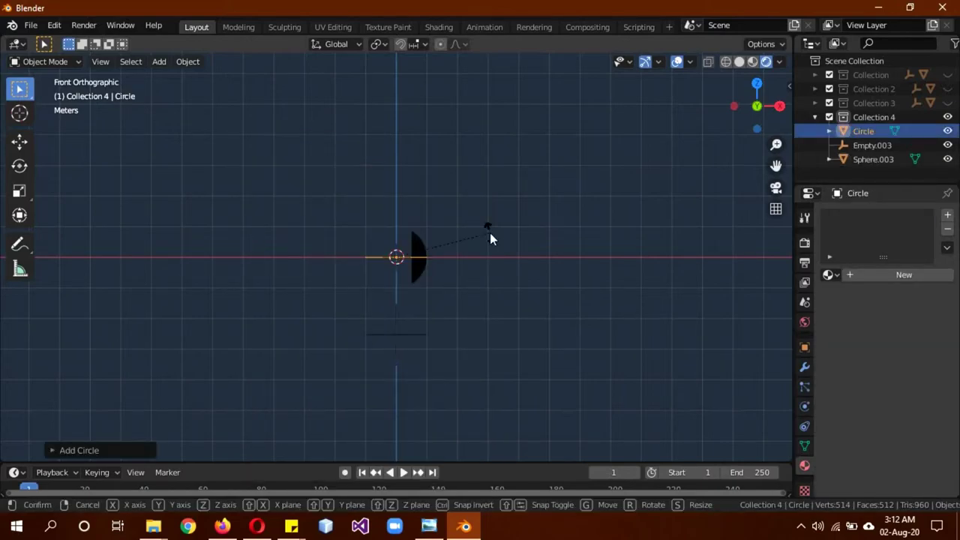
pyautogui.write('ry90')
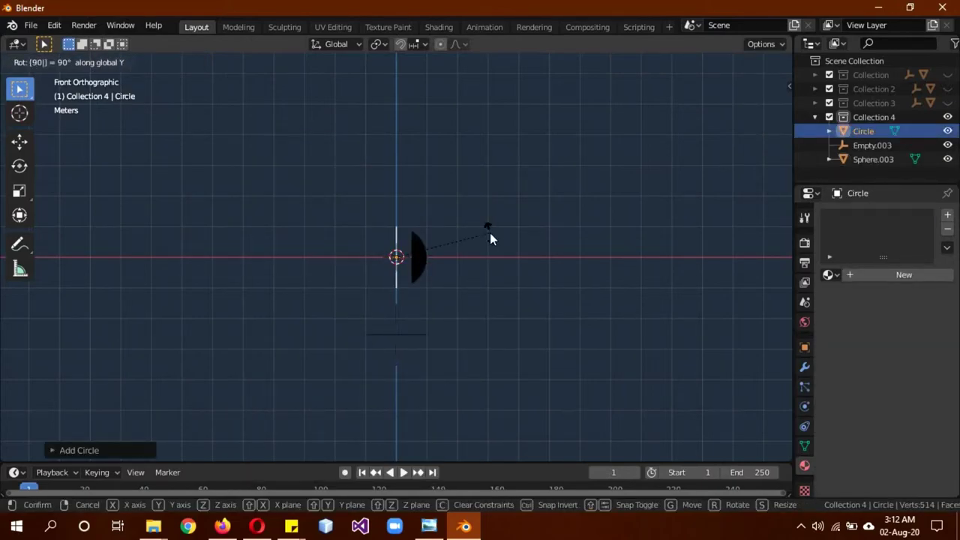
pyautogui.press('Return')
pyautogui.press('s')
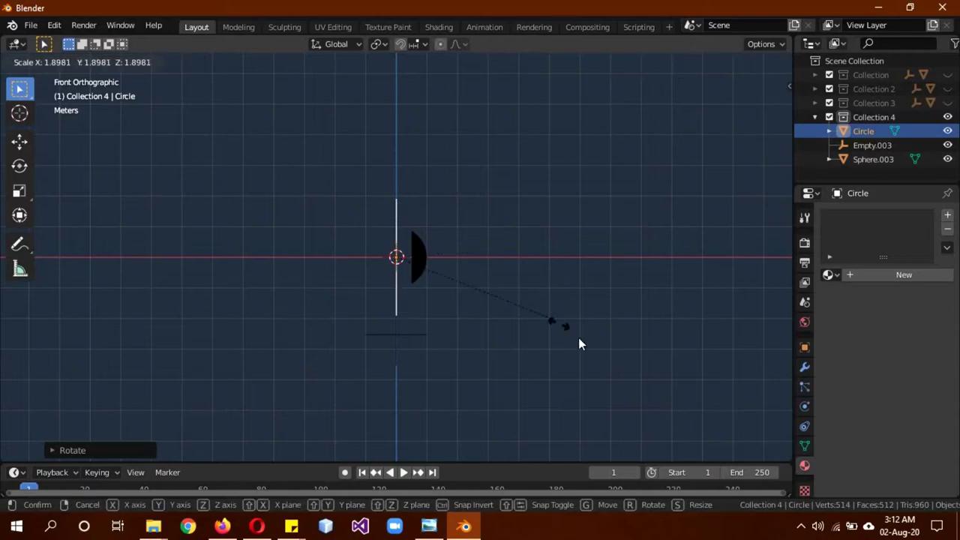
pyautogui.click(604, 357)
pyautogui.press('g')
pyautogui.click(548, 379)
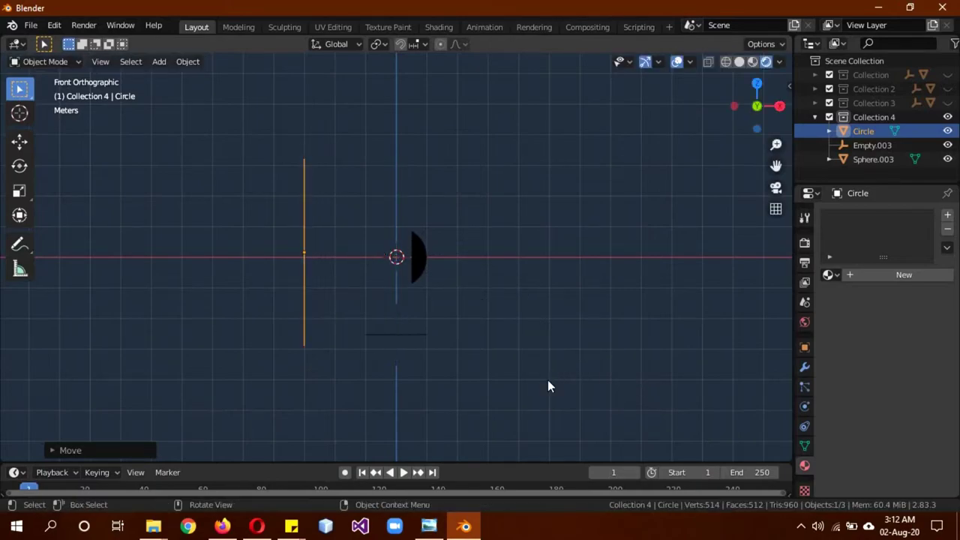
# Fill the circle with a face, apply all its transforms, and reselect the sphere.
pyautogui.hotkey('ctrl', 'a')
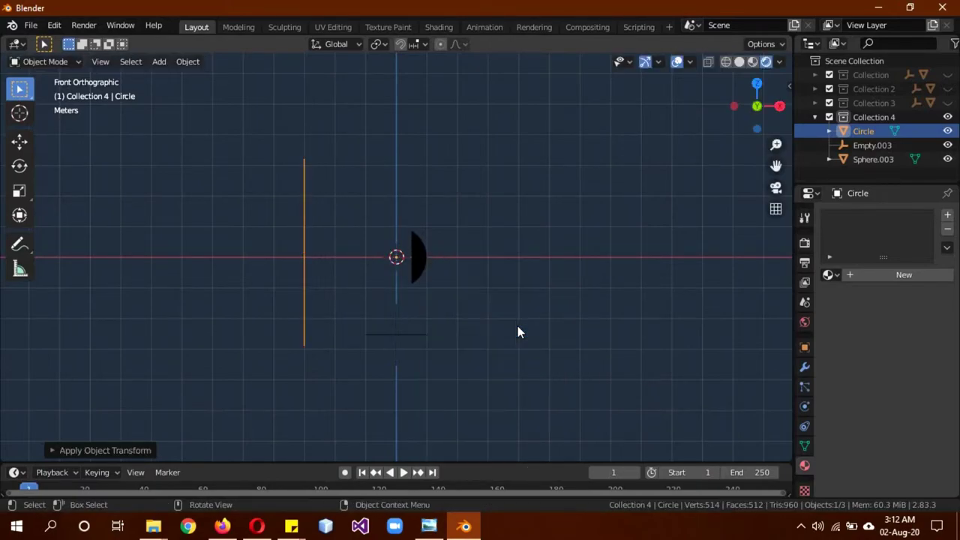
pyautogui.click(518, 325)
pyautogui.press('Tab')
pyautogui.moveTo(552, 294)
pyautogui.mouseDown(button='middle')
pyautogui.moveTo(525, 285)
pyautogui.moveTo(457, 301)
pyautogui.mouseUp(button='middle')
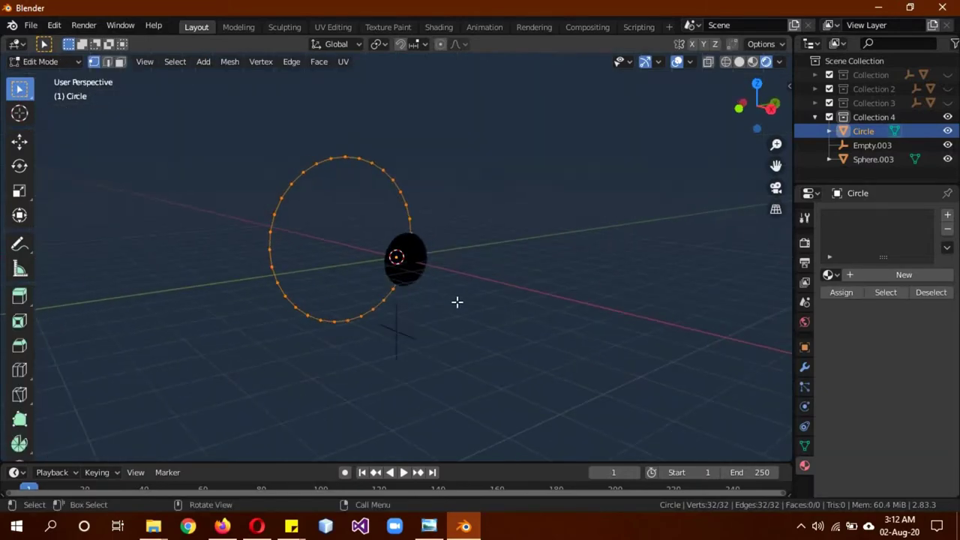
pyautogui.press('f')
pyautogui.press('Tab')
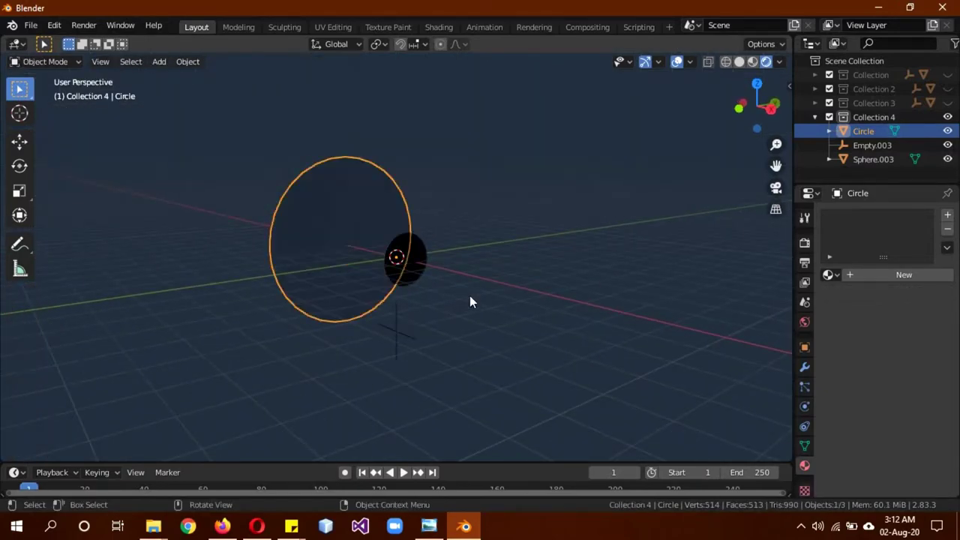
pyautogui.hotkey('ctrl', 'a')
pyautogui.click(472, 293)
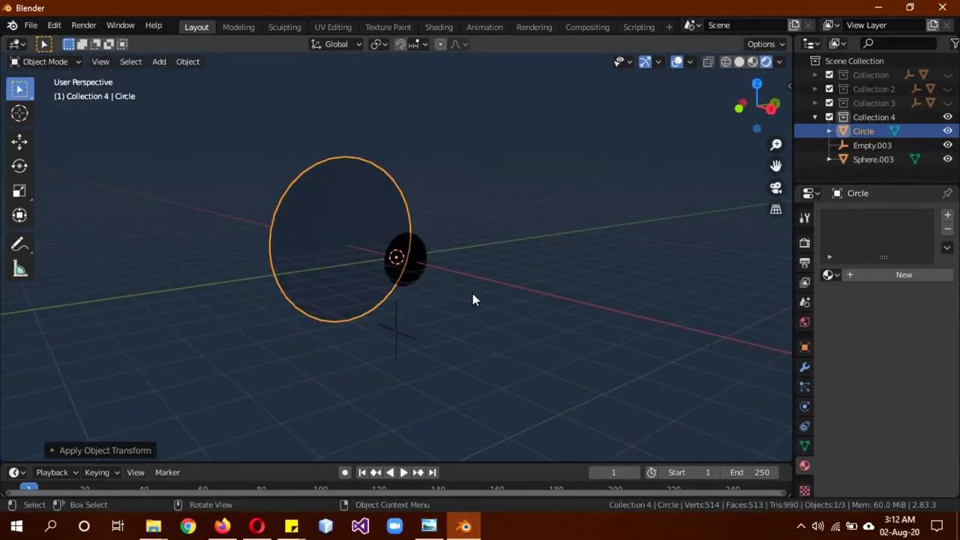
pyautogui.click(412, 274)
# Replace the Texture Coordinate node's Empty object with Circle in the Shading workspace.
pyautogui.click(439, 27)
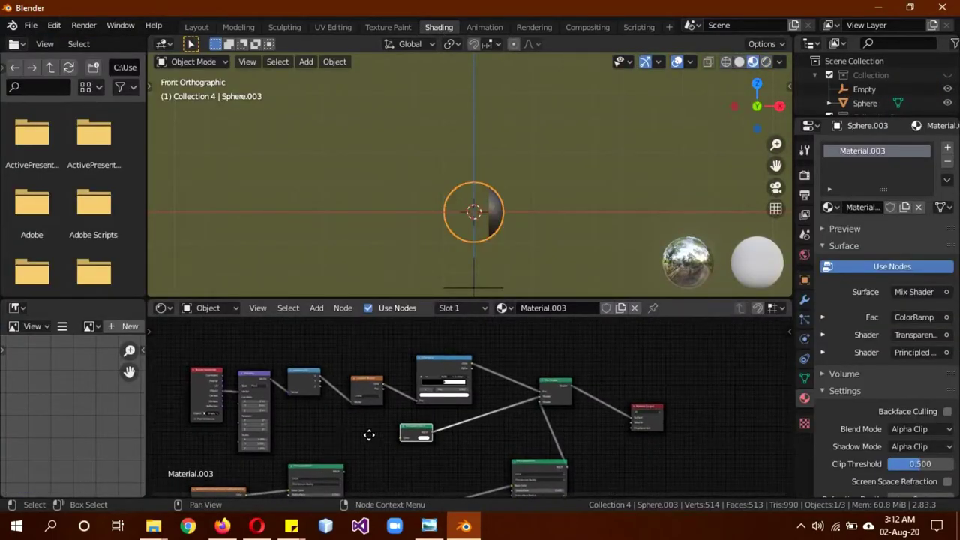
pyautogui.scroll(1, 254, 441)
pyautogui.scroll(2, 258, 441)
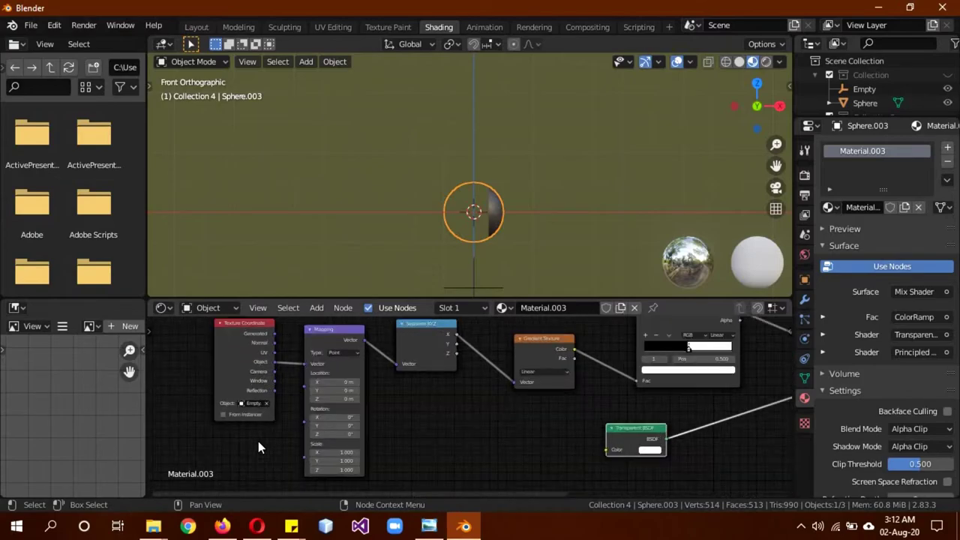
pyautogui.click(265, 404)
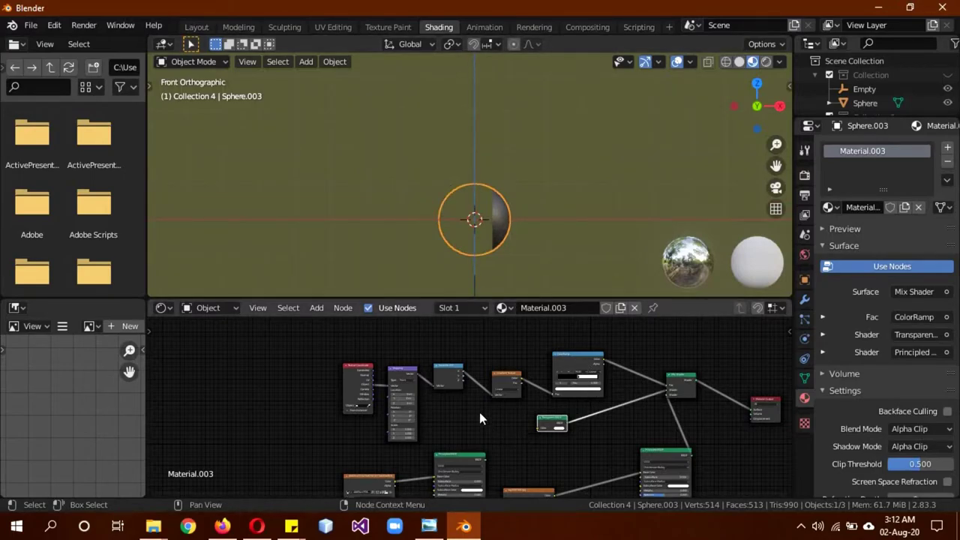
pyautogui.scroll(2, 488, 409)
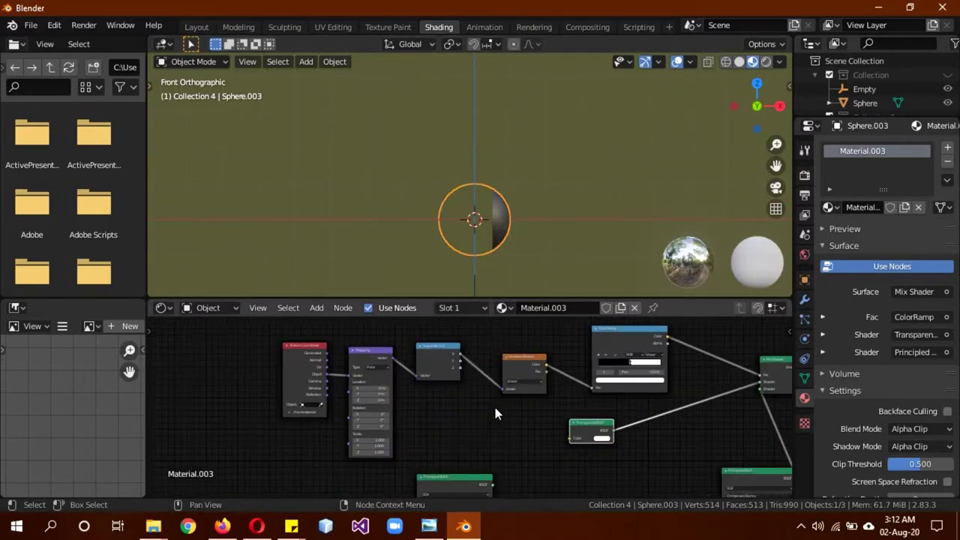
pyautogui.click(313, 404)
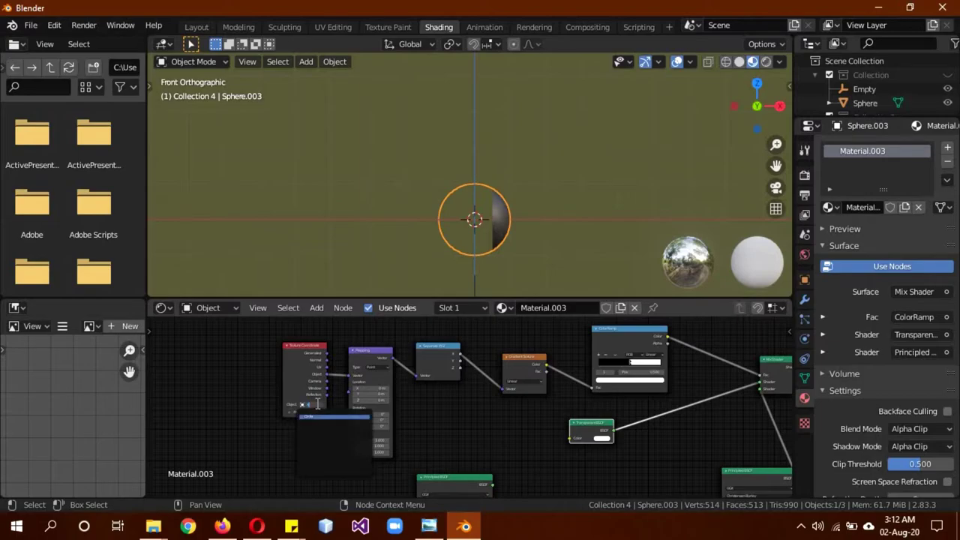
pyautogui.press('Return')
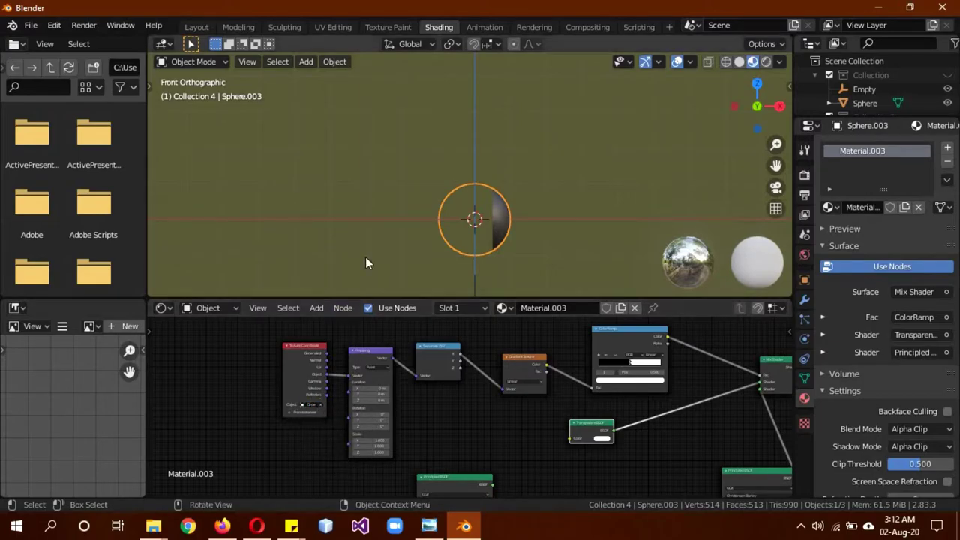
pyautogui.click(198, 28)
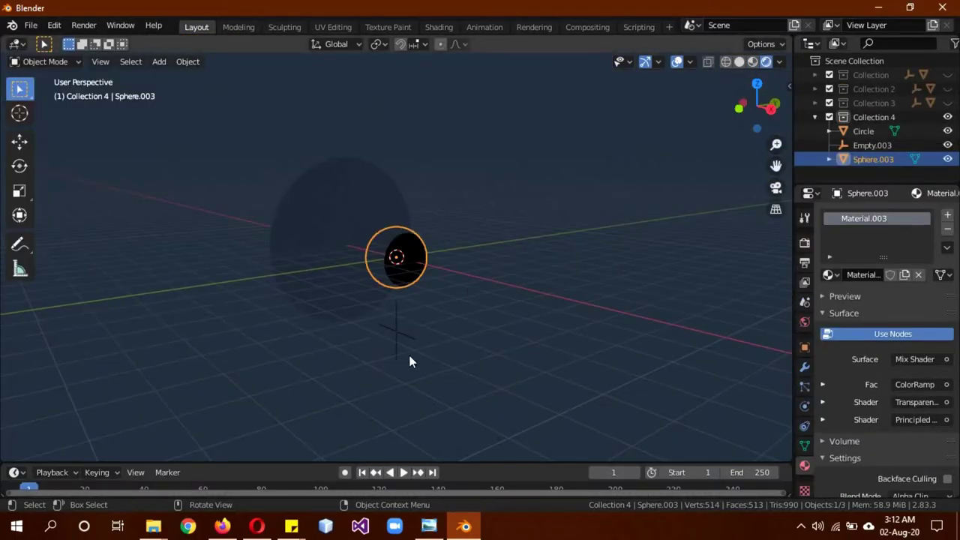
# In the Shading workspace, pan across the Texture Coordinate, Mapping, Gradient Texture and ColorRamp nodes.
pyautogui.moveTo(409, 354)
pyautogui.mouseDown(button='middle')
pyautogui.moveTo(528, 360)
pyautogui.moveTo(444, 287)
pyautogui.mouseUp(button='middle')
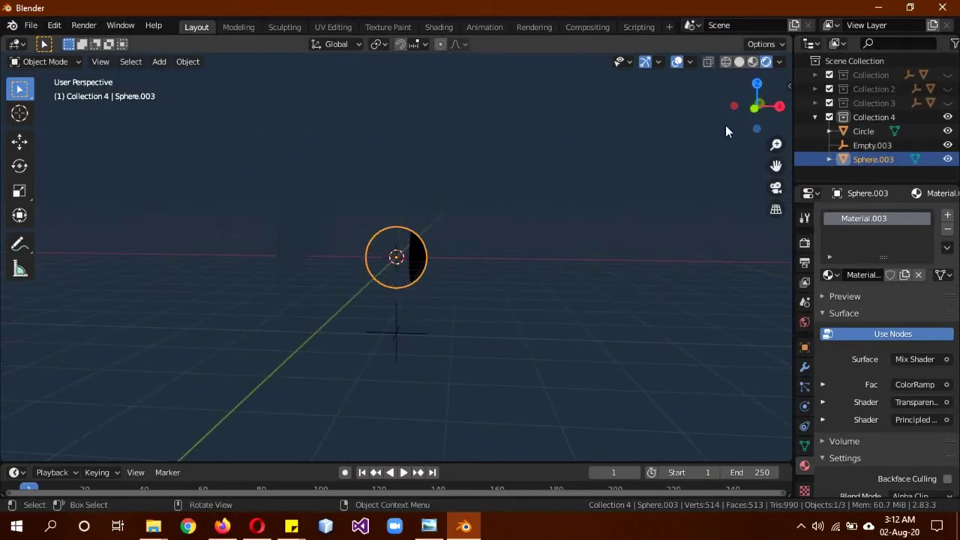
pyautogui.click(443, 29)
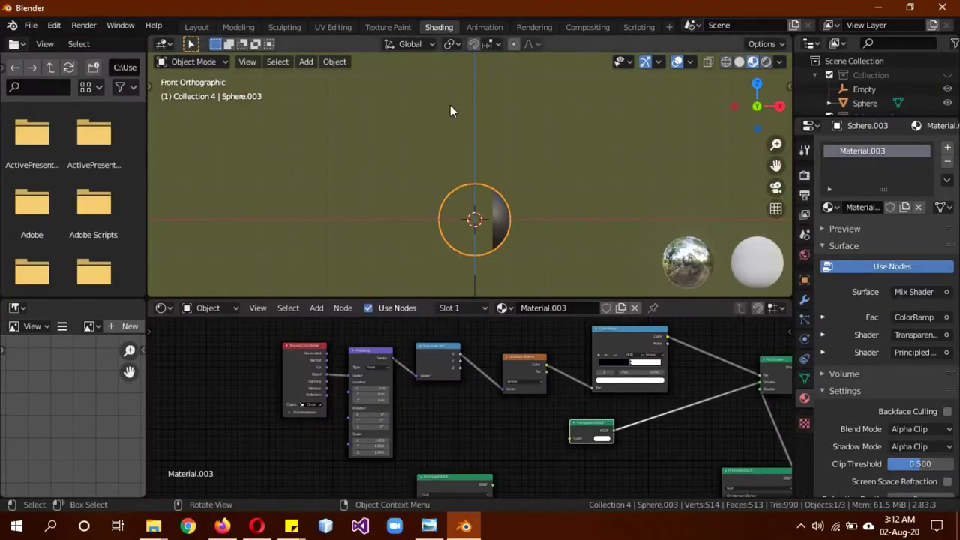
pyautogui.moveTo(536, 439)
pyautogui.mouseDown(button='middle')
pyautogui.moveTo(351, 366)
pyautogui.moveTo(557, 353)
pyautogui.moveTo(657, 413)
pyautogui.mouseUp(button='middle')
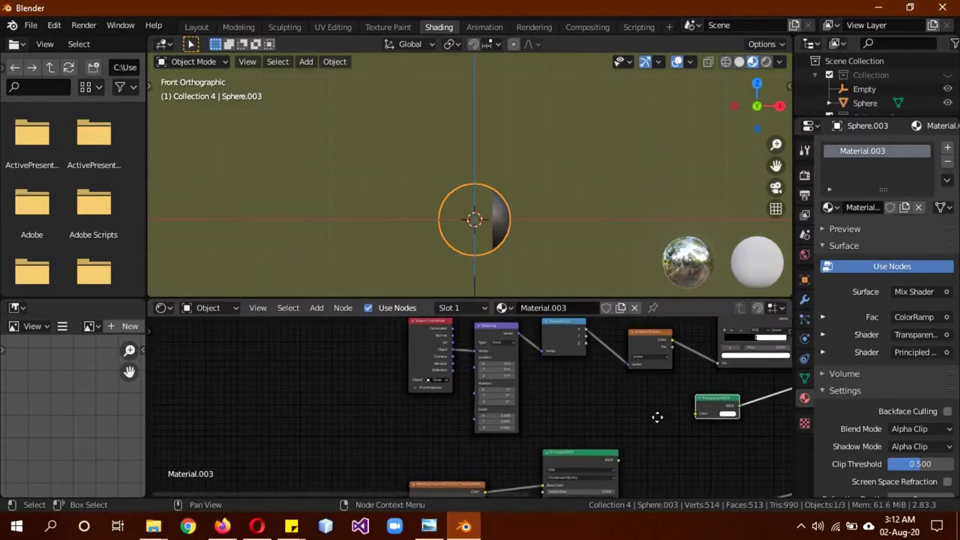
pyautogui.scroll(3, 523, 409)
pyautogui.scroll(4, 474, 387)
pyautogui.scroll(-3, 474, 387)
pyautogui.moveTo(474, 387); pyautogui.dragTo(483, 428, button='middle')
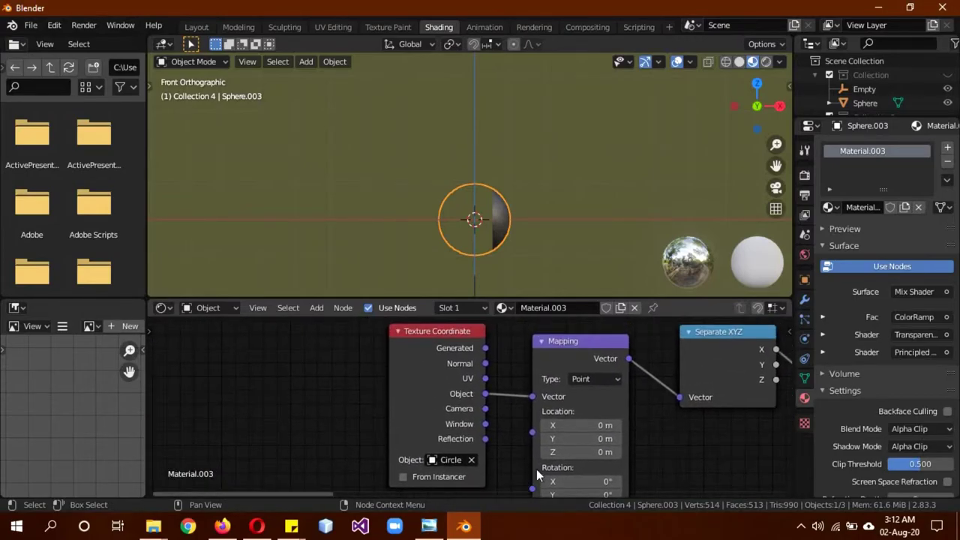
pyautogui.moveTo(700, 459); pyautogui.dragTo(307, 445, button='middle')
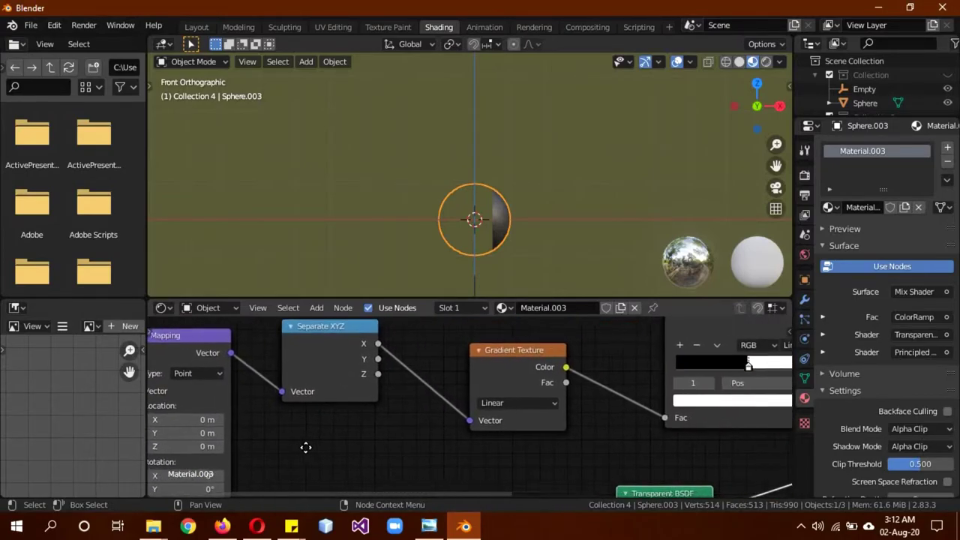
# Cancel an accidental sphere move and frame the Texture Coordinate and Mapping nodes again.
pyautogui.press('g')
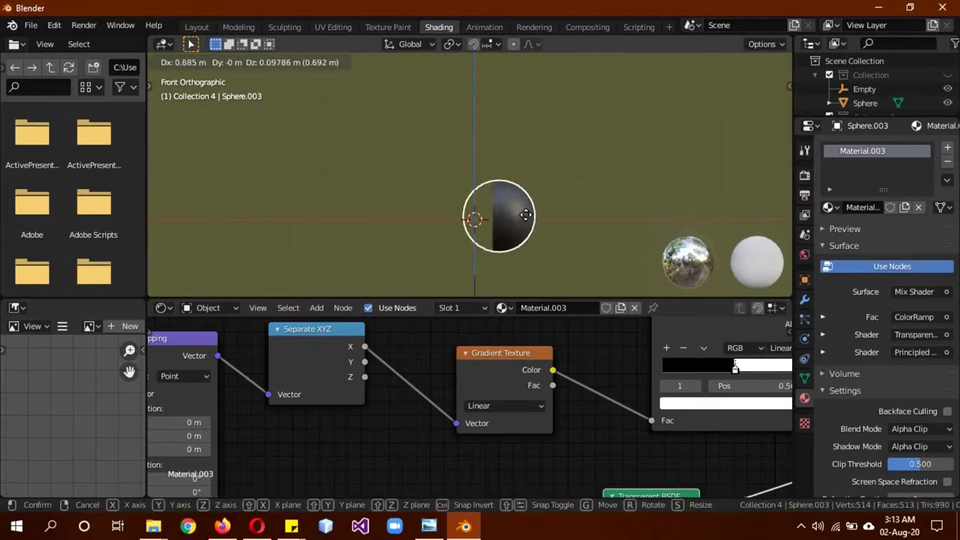
pyautogui.press('Escape')
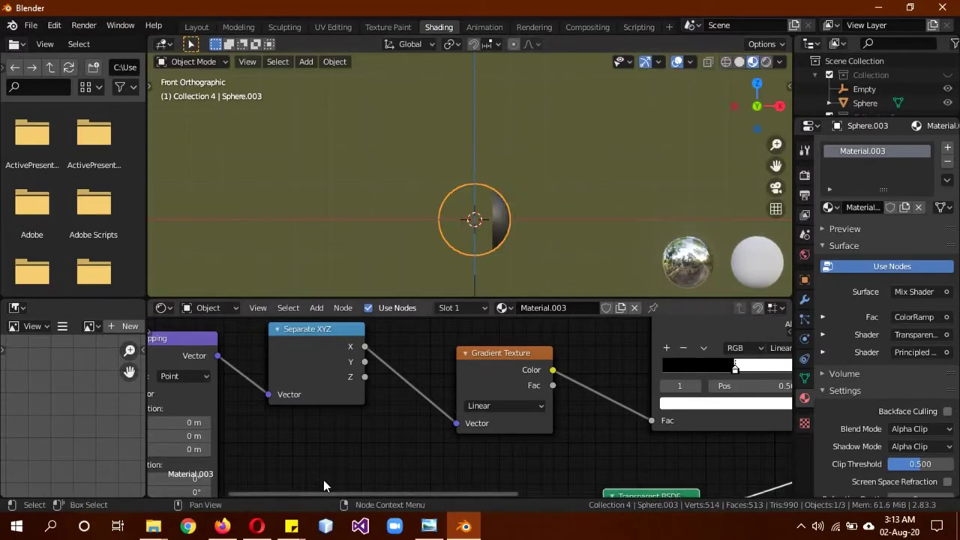
pyautogui.moveTo(323, 480)
pyautogui.mouseDown(button='middle')
pyautogui.moveTo(528, 385)
pyautogui.moveTo(696, 347)
pyautogui.moveTo(654, 448)
pyautogui.moveTo(465, 368)
pyautogui.mouseUp(button='middle')
pyautogui.scroll(-2, 471, 375)
pyautogui.scroll(-2, 473, 375)
pyautogui.scroll(-1, 473, 375)
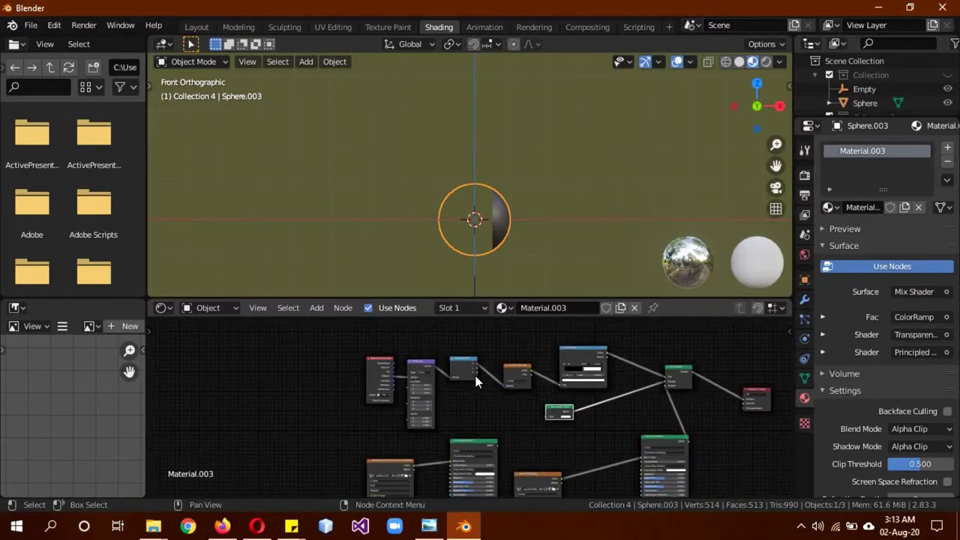
pyautogui.scroll(-2, 490, 395)
pyautogui.scroll(2, 482, 399)
pyautogui.scroll(2, 482, 399)
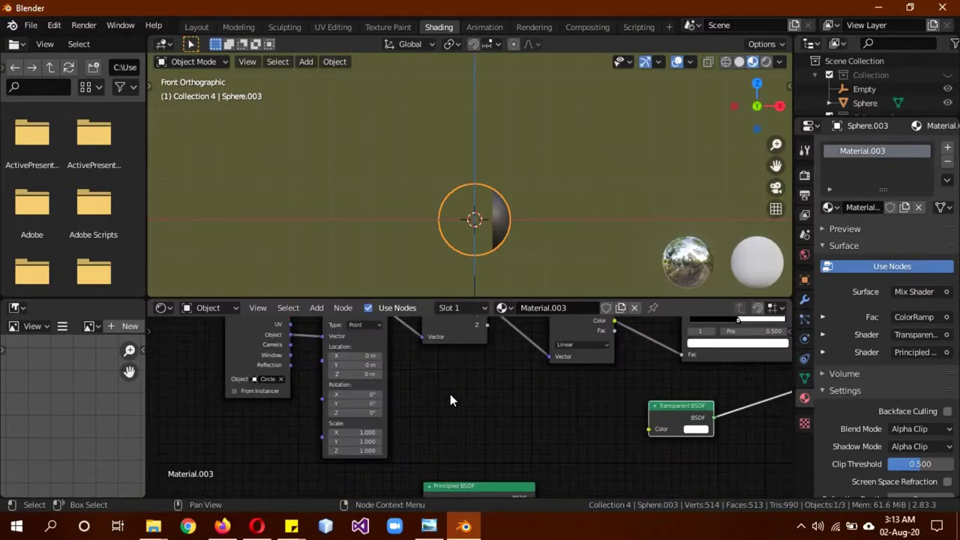
pyautogui.scroll(1, 450, 400)
pyautogui.moveTo(460, 405); pyautogui.dragTo(572, 426, button='middle')
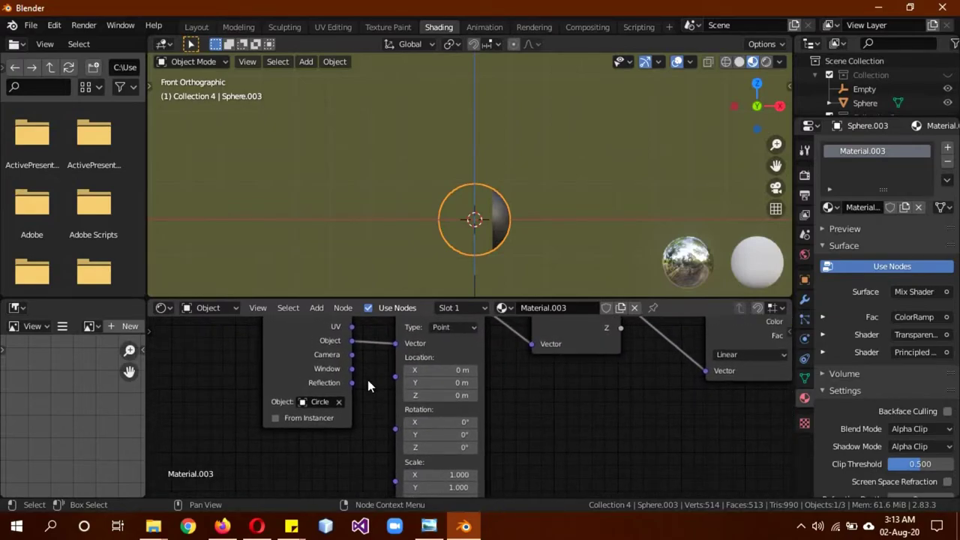
# Select the Circle in Layout, show its transform properties, and try an X move (cancelled).
pyautogui.click(201, 27)
pyautogui.click(299, 233)
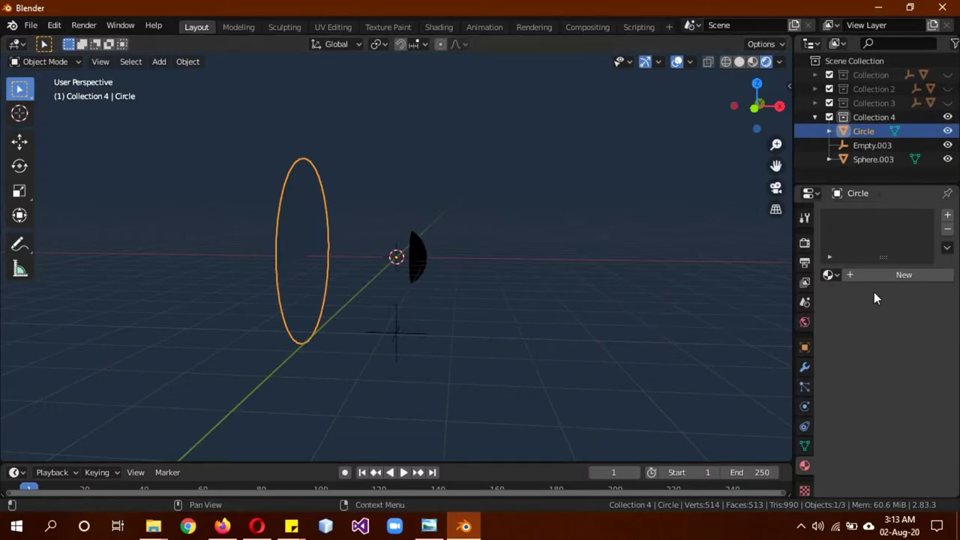
pyautogui.click(804, 347)
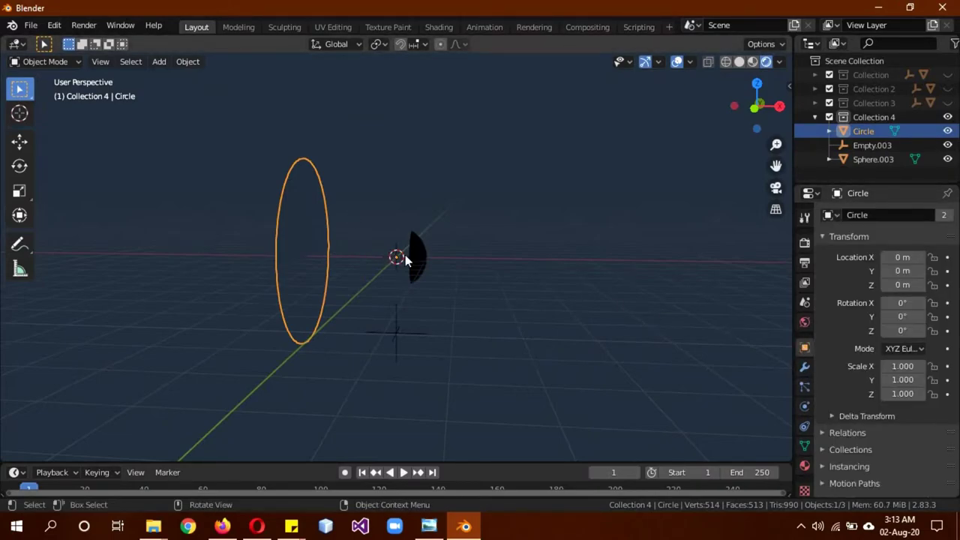
pyautogui.click(405, 259)
pyautogui.click(304, 266)
pyautogui.press('g')
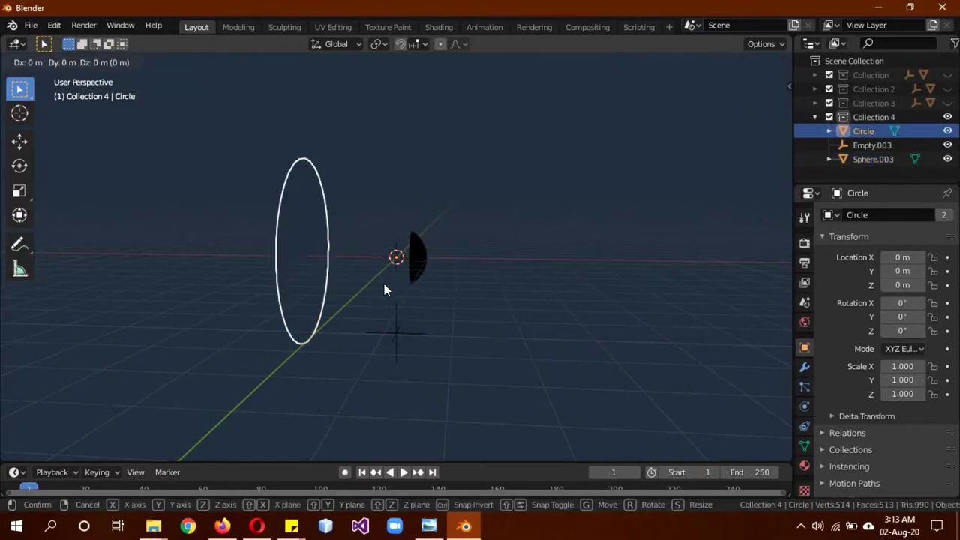
pyautogui.press('x')
pyautogui.press('Escape')
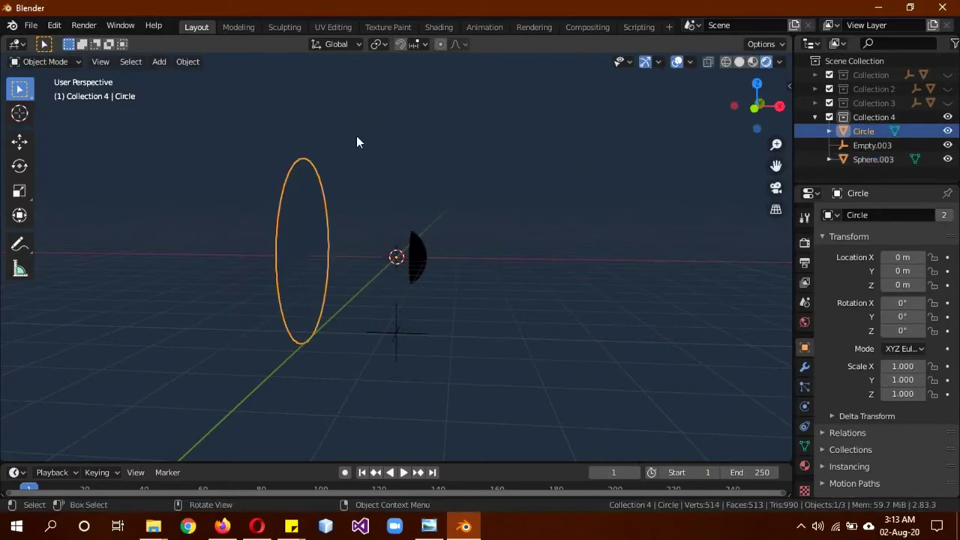
# Check the sphere's material nodes, then move the Circle along X to -1.8486.
pyautogui.click(439, 27)
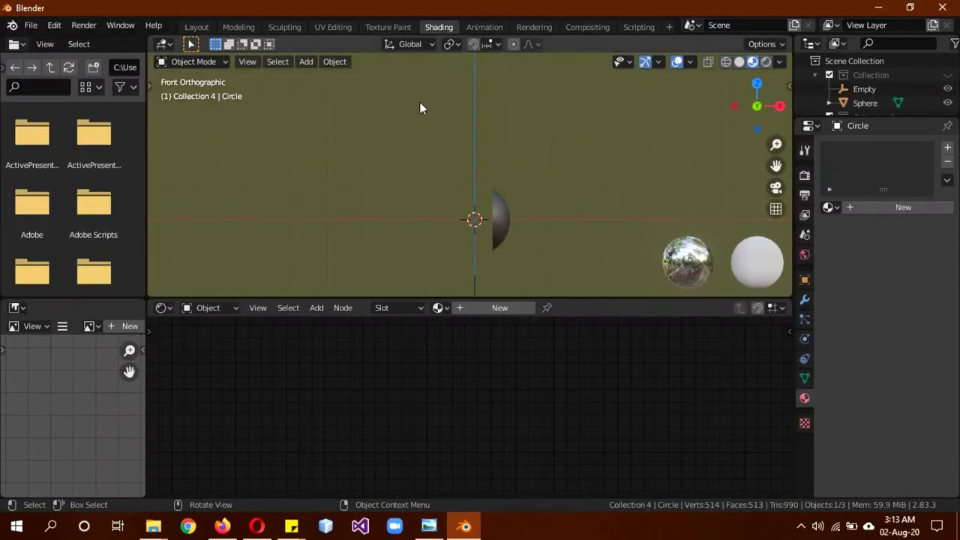
pyautogui.click(505, 212)
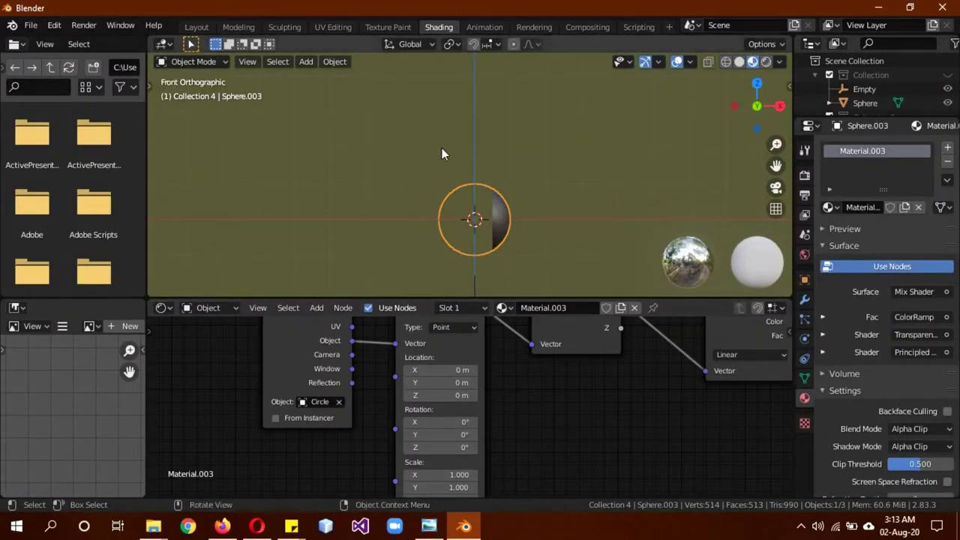
pyautogui.click(204, 27)
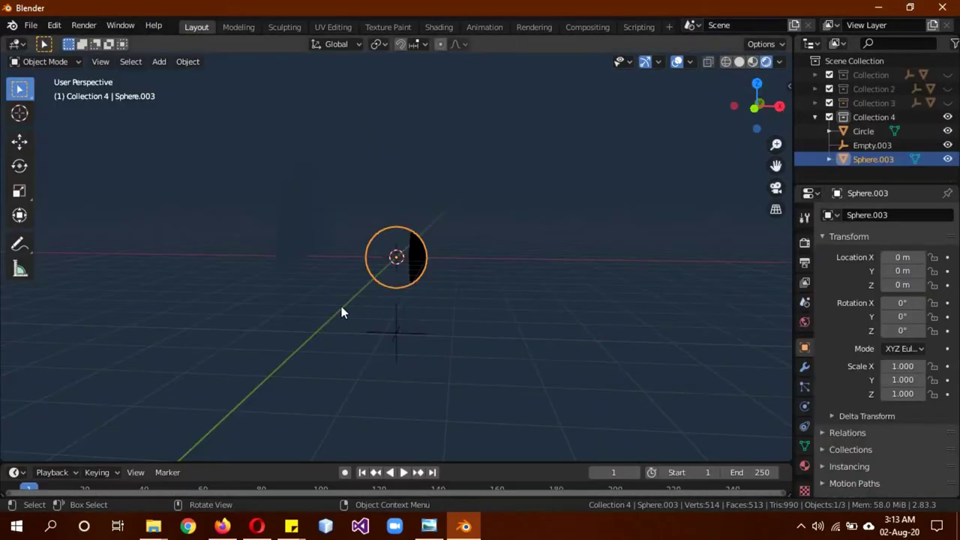
pyautogui.click(308, 286)
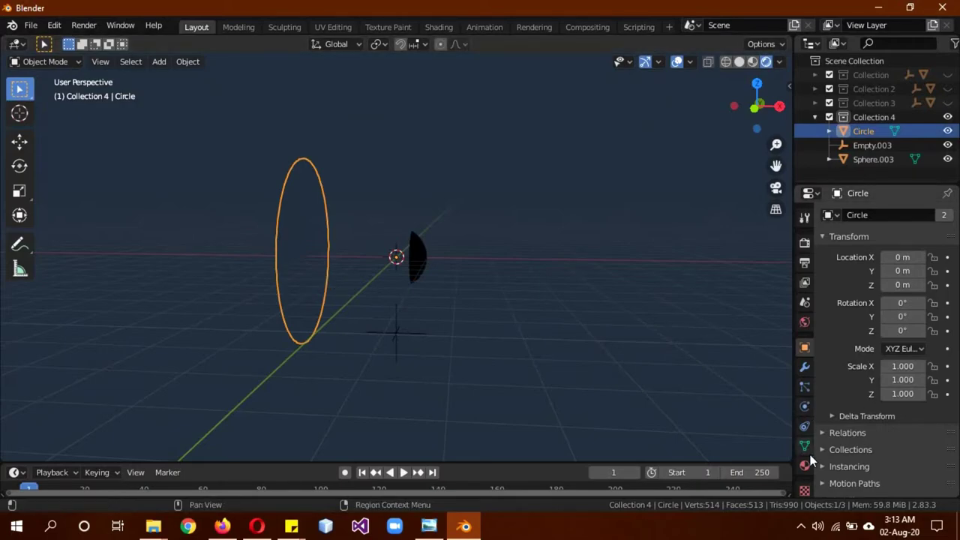
pyautogui.press('g')
pyautogui.press('x')
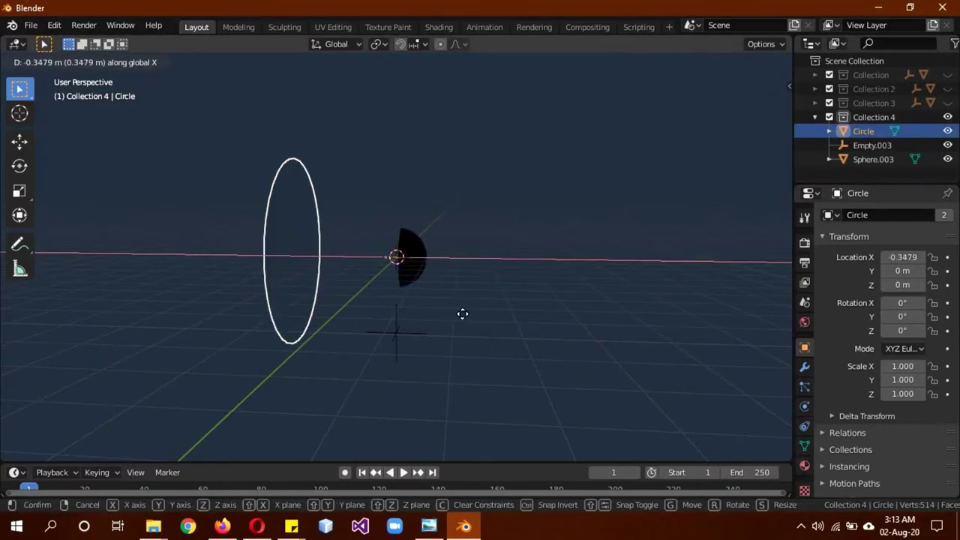
pyautogui.click(423, 314)
# Check the scene from right and front views, keep the sphere at the origin, and reselect the Circle.
pyautogui.moveTo(339, 297)
pyautogui.mouseDown(button='middle')
pyautogui.moveTo(456, 291)
pyautogui.moveTo(396, 306)
pyautogui.moveTo(336, 259)
pyautogui.mouseUp(button='middle')
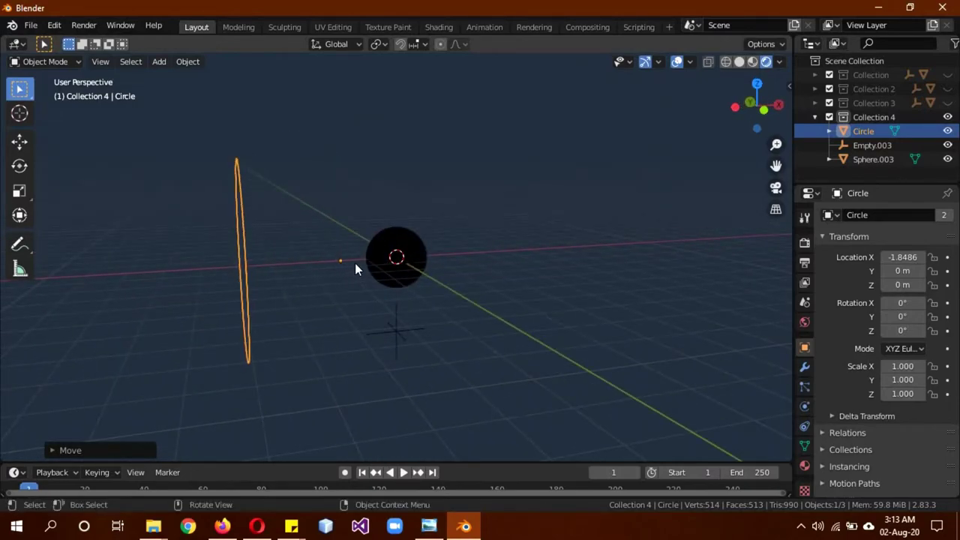
pyautogui.press('KP_3')
pyautogui.press('KP_1')
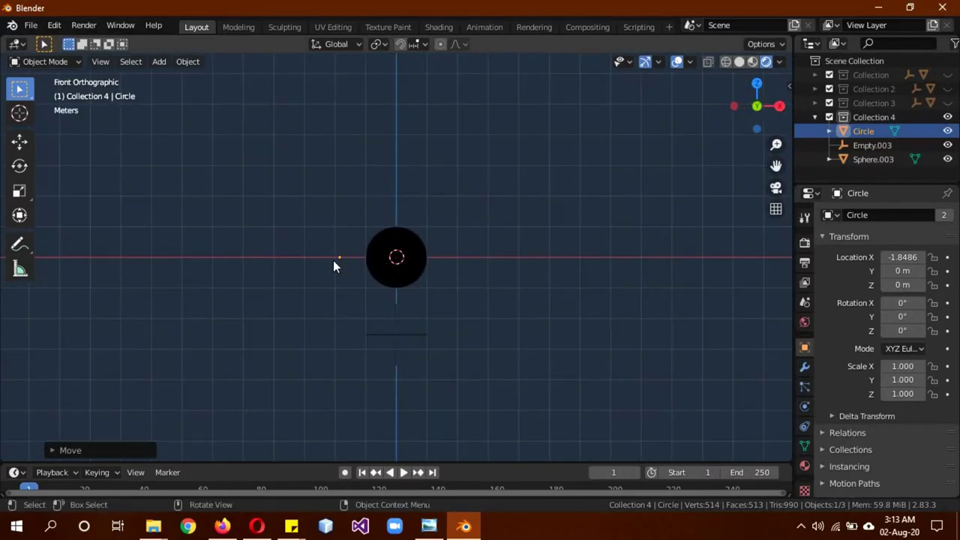
pyautogui.click(412, 266)
pyautogui.press('g')
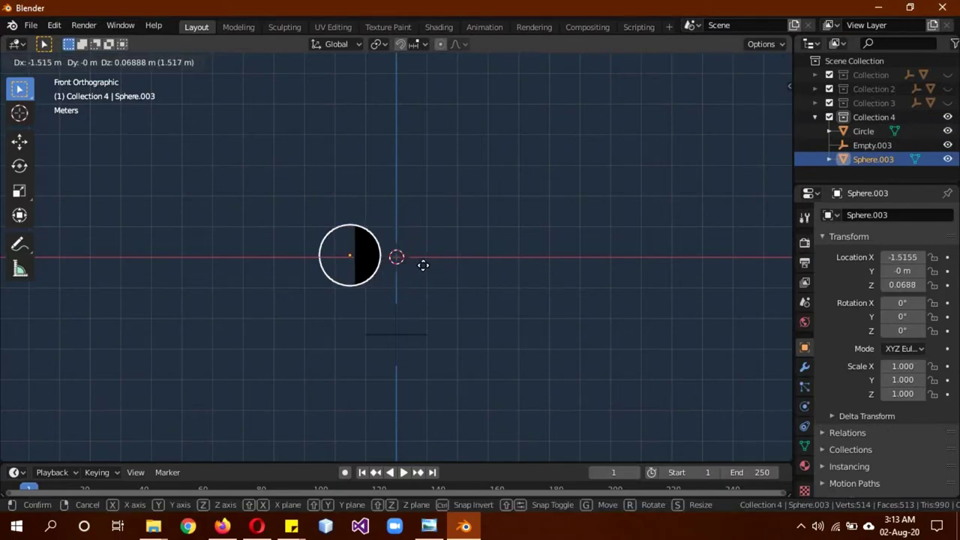
pyautogui.rightClick(422, 264)
pyautogui.click(252, 248)
pyautogui.moveTo(289, 246)
pyautogui.mouseDown(button='middle')
pyautogui.moveTo(523, 274)
pyautogui.moveTo(287, 244)
pyautogui.mouseUp(button='middle')
# In Edit Mode, shift the Circle's mesh right along X onto its origin, then select the sphere.
pyautogui.press('Tab')
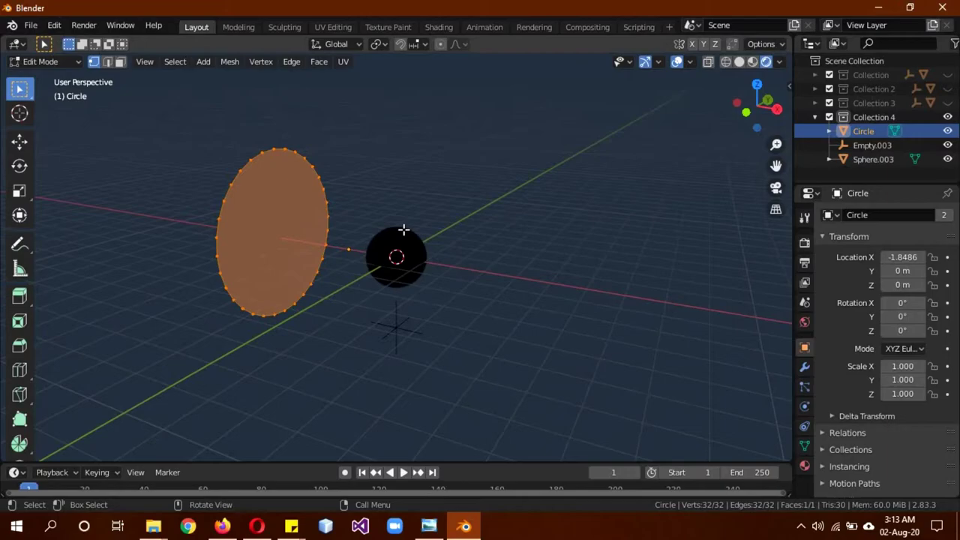
pyautogui.press('KP_1')
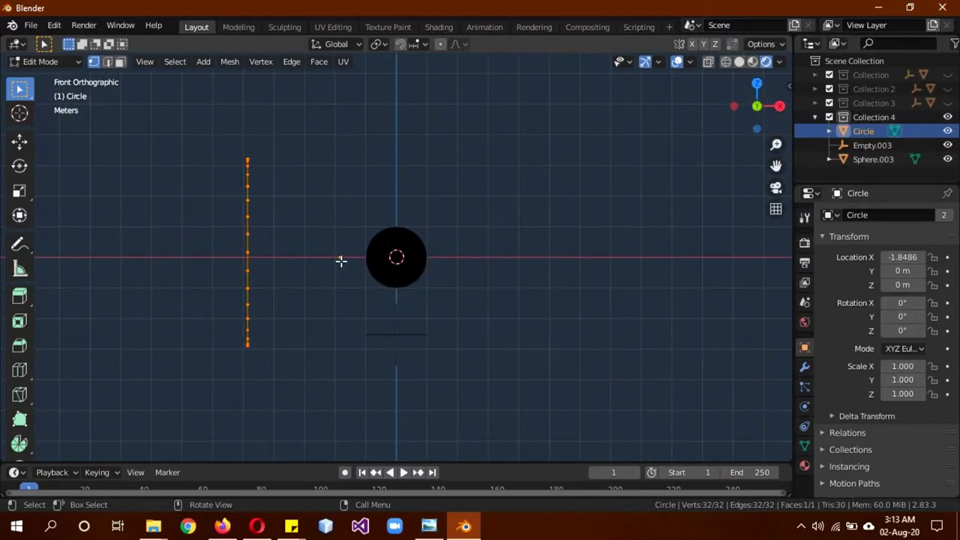
pyautogui.press('g')
pyautogui.press('x')
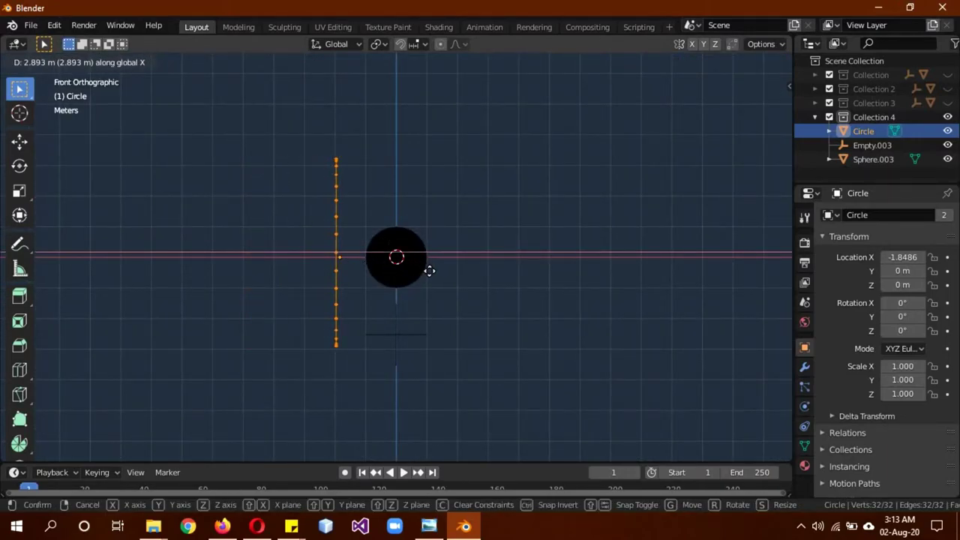
pyautogui.click(431, 271)
pyautogui.press('Tab')
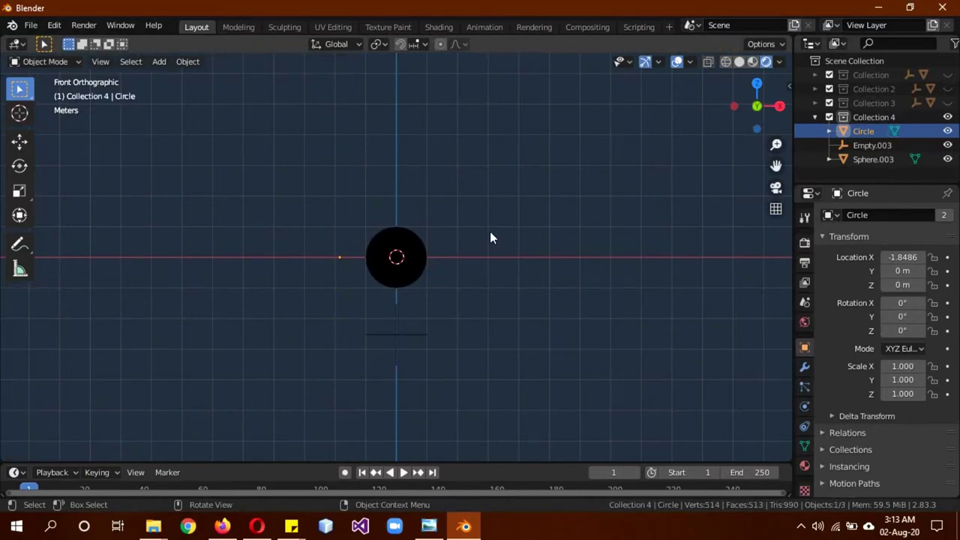
pyautogui.moveTo(490, 238); pyautogui.dragTo(473, 257, button='middle')
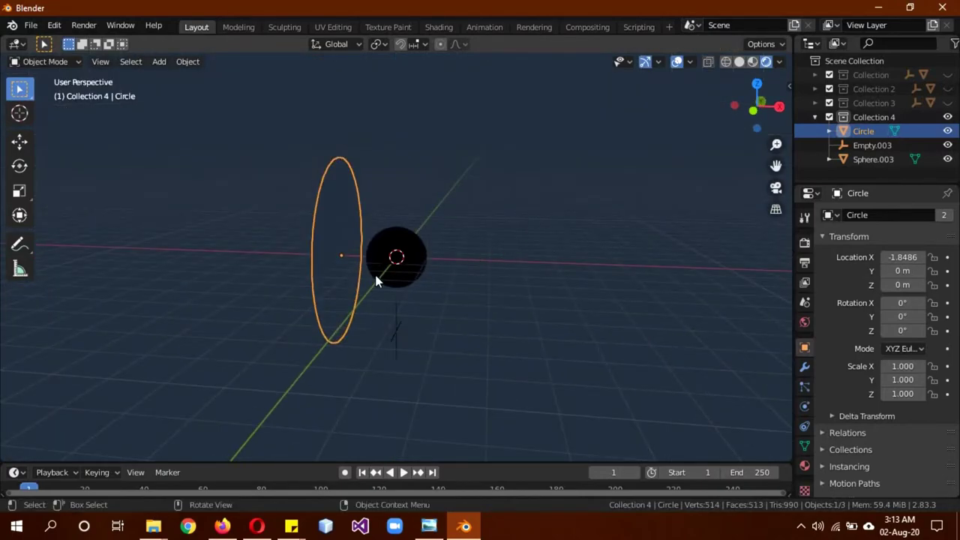
pyautogui.click(400, 272)
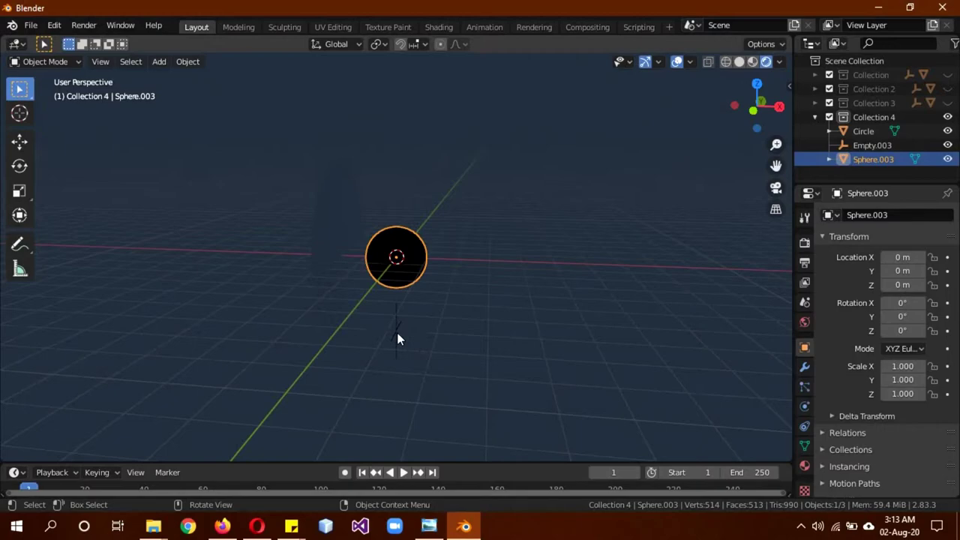
# Give the Circle a new material with an orange Emission surface.
pyautogui.click(315, 267)
pyautogui.click(389, 270)
pyautogui.click(343, 269)
pyautogui.click(805, 465)
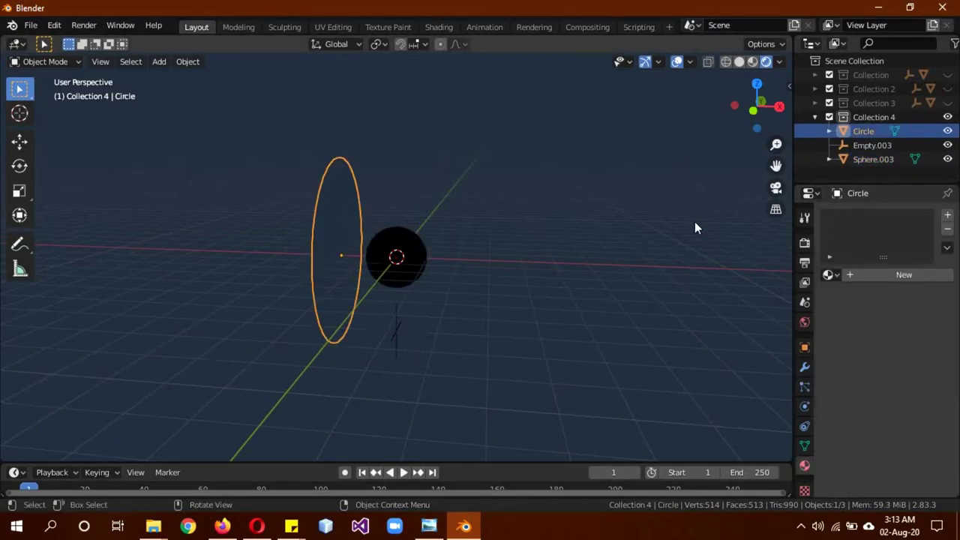
pyautogui.click(906, 274)
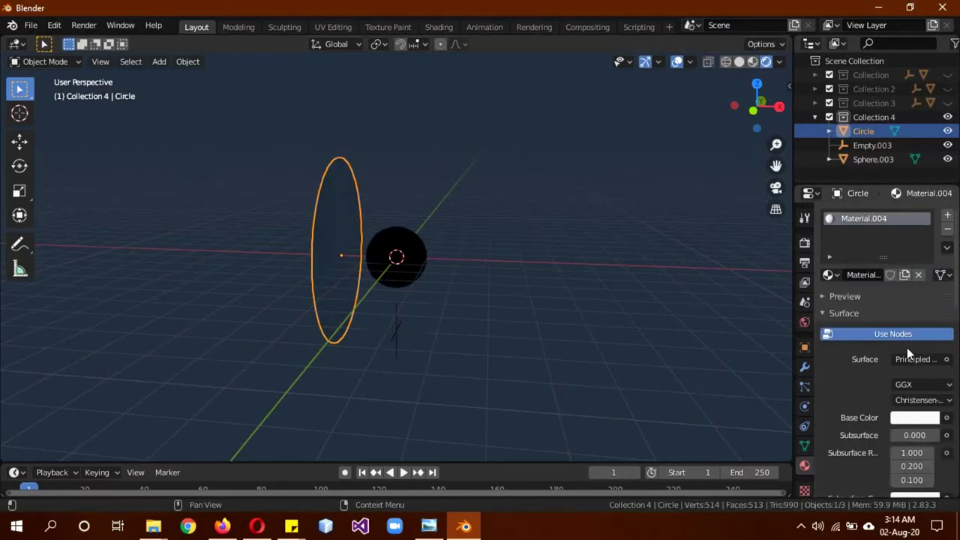
pyautogui.click(920, 362)
pyautogui.click(793, 80)
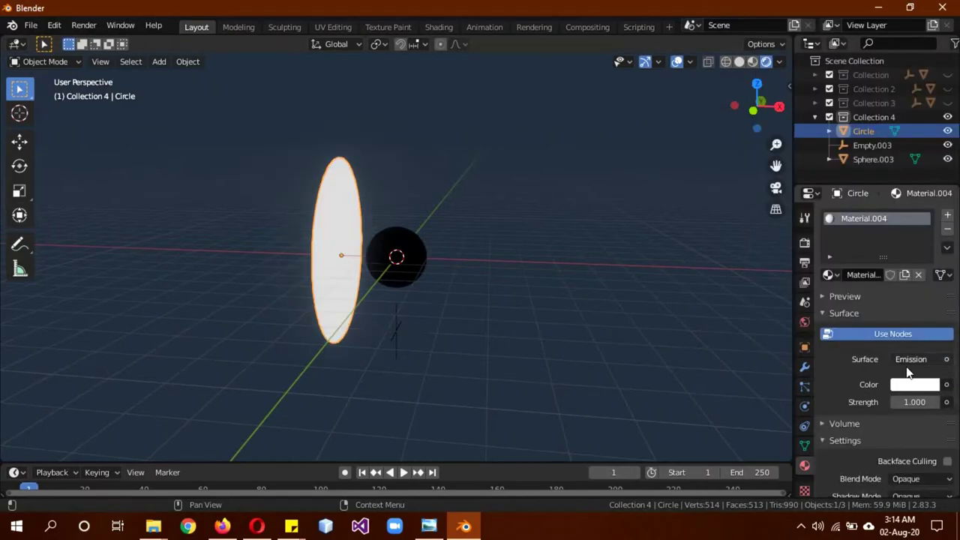
pyautogui.click(921, 395)
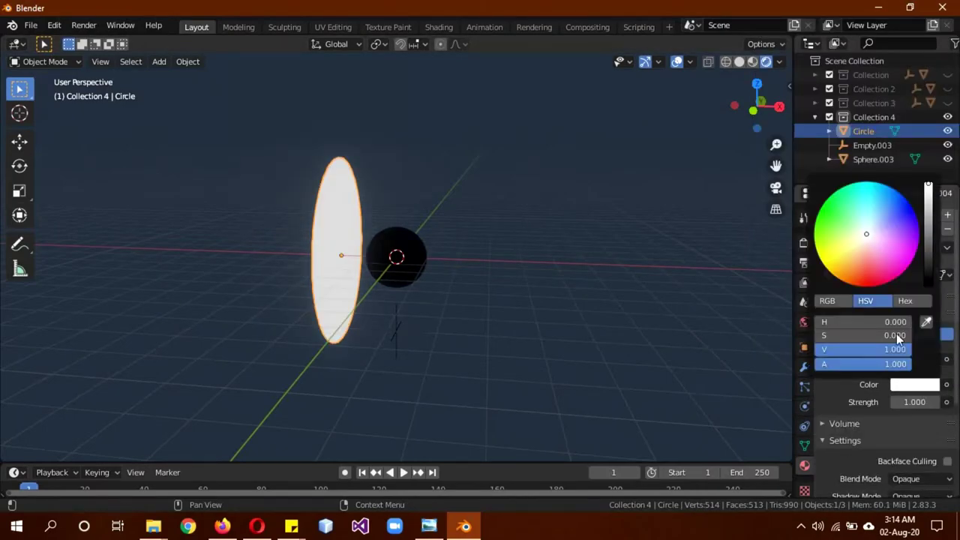
pyautogui.click(848, 263)
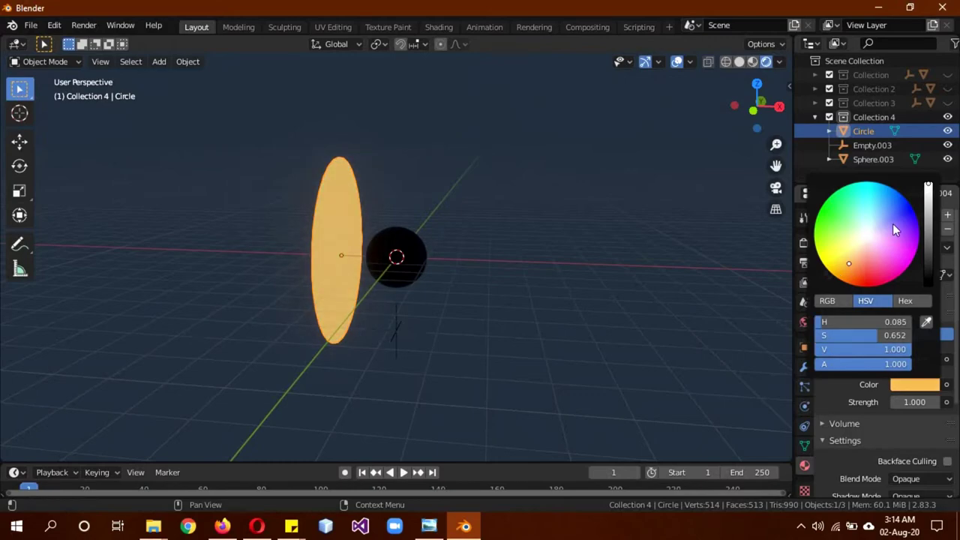
pyautogui.click(439, 27)
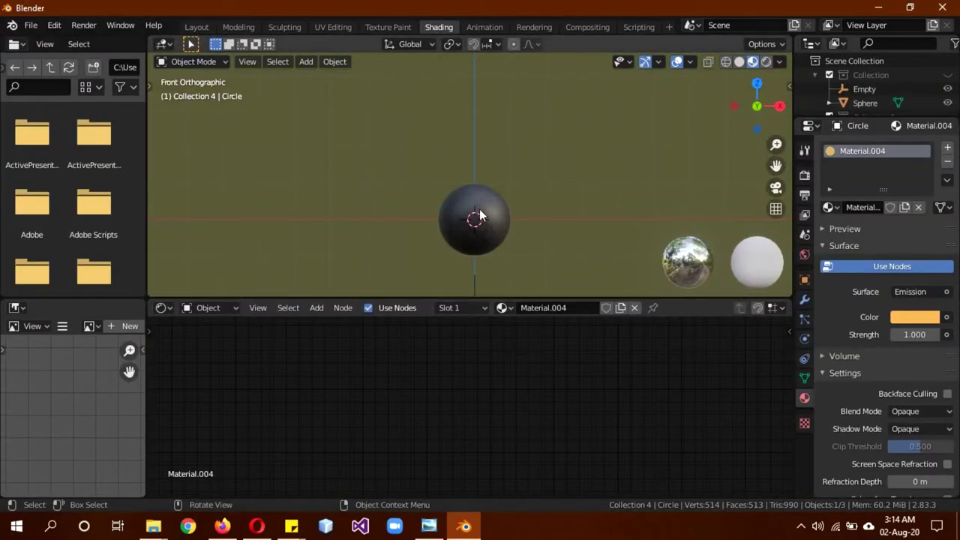
# Connect a Wave Texture to the Circle's Emission Color and raise its Distortion to 71.7.
pyautogui.scroll(-5, 563, 364)
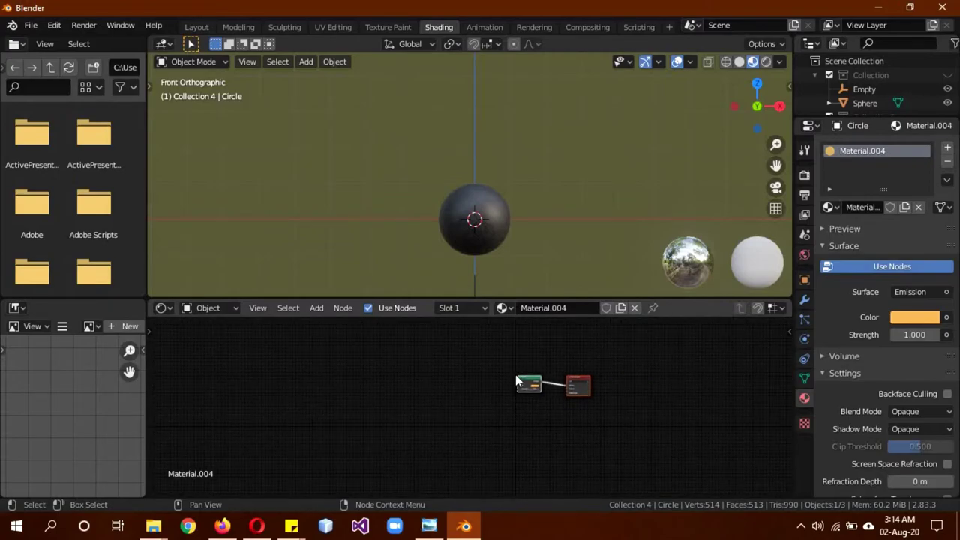
pyautogui.scroll(2, 513, 379)
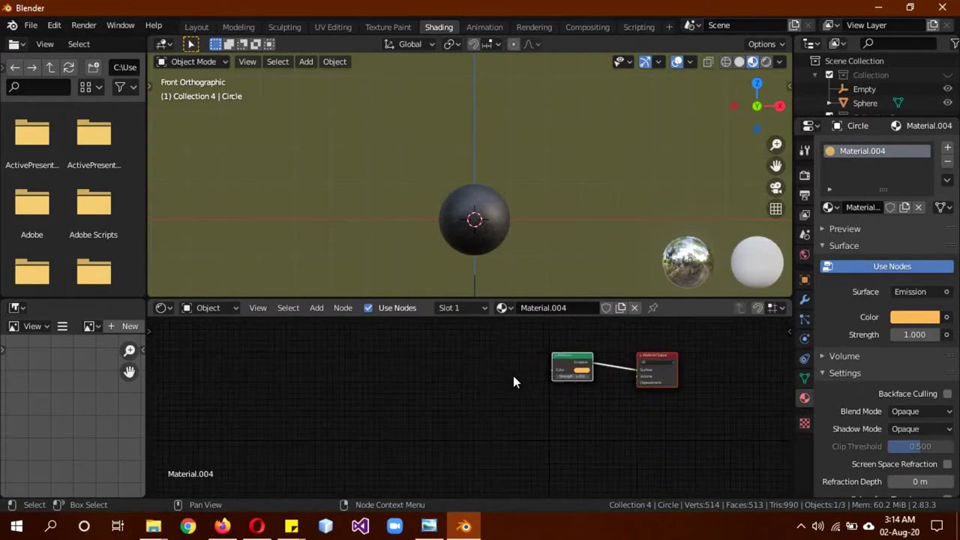
pyautogui.hotkey('shift', 'a')
pyautogui.click(377, 348)
pyautogui.write('wav')
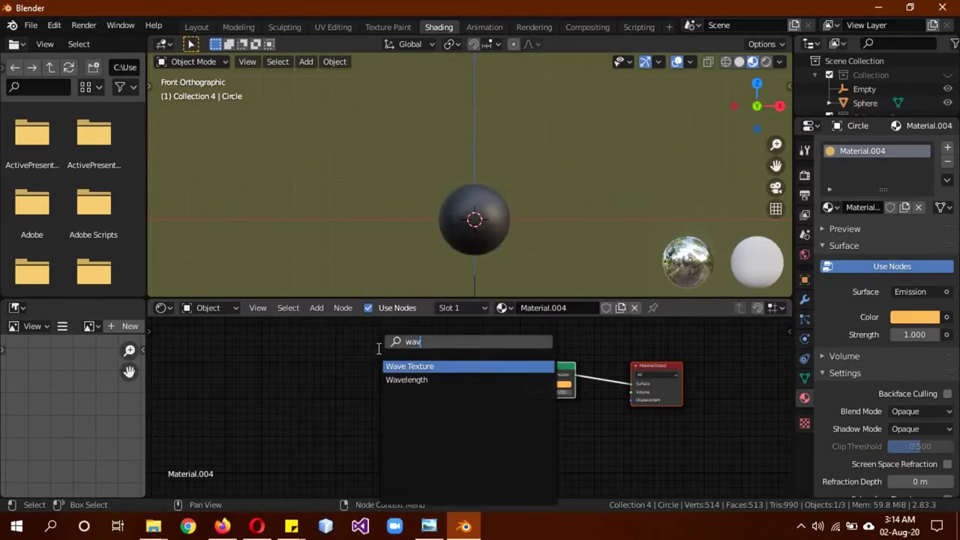
pyautogui.write('e')
pyautogui.click(420, 366)
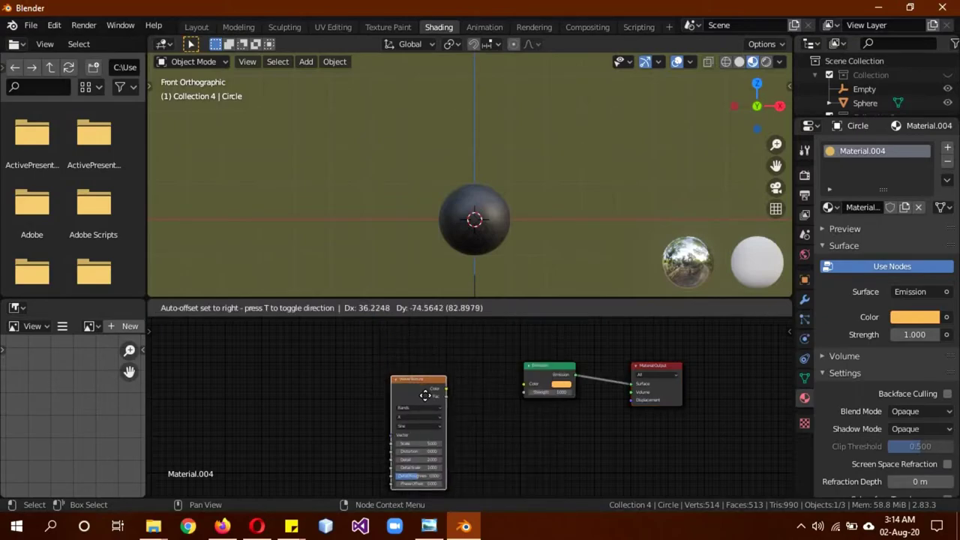
pyautogui.click(455, 383)
pyautogui.moveTo(451, 384); pyautogui.dragTo(523, 384)
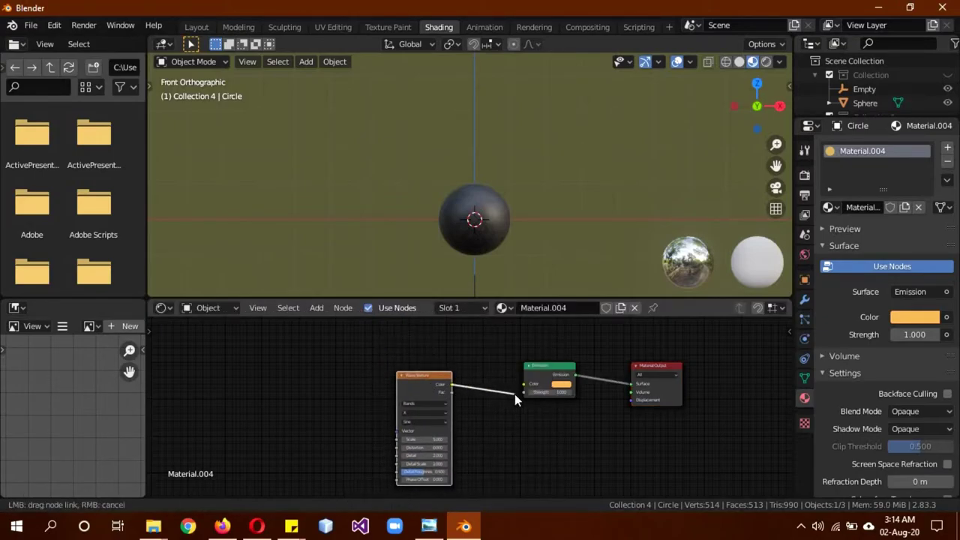
pyautogui.scroll(2, 483, 444)
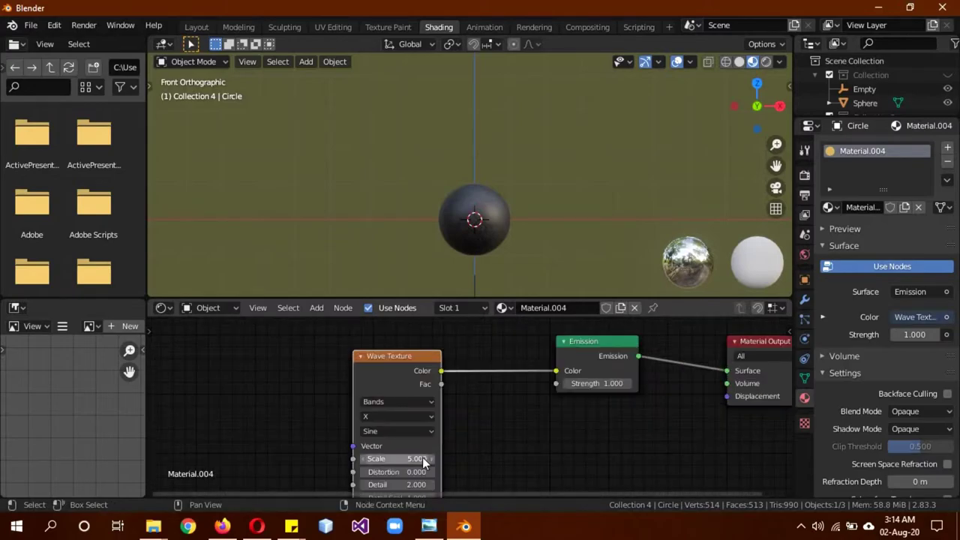
pyautogui.moveTo(398, 472); pyautogui.dragTo(905, 393)
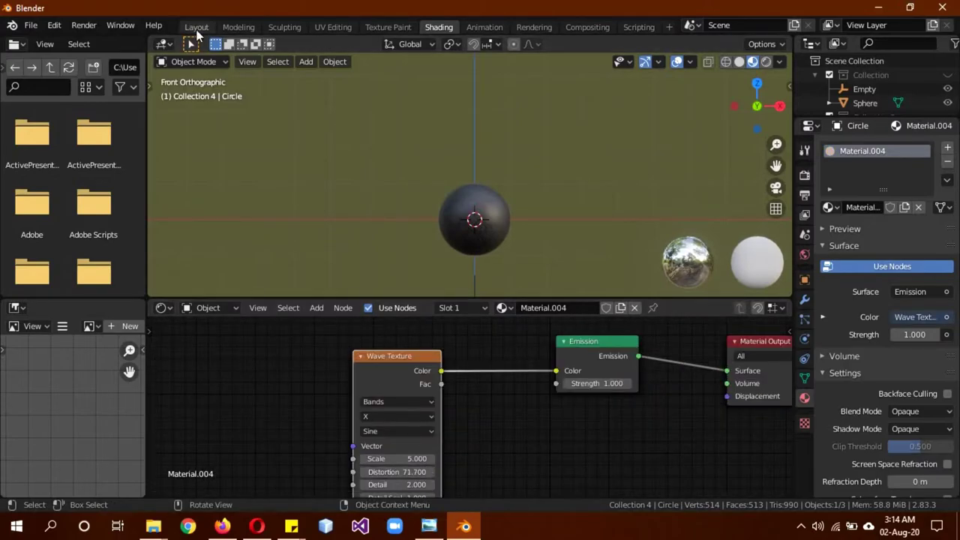
pyautogui.click(197, 27)
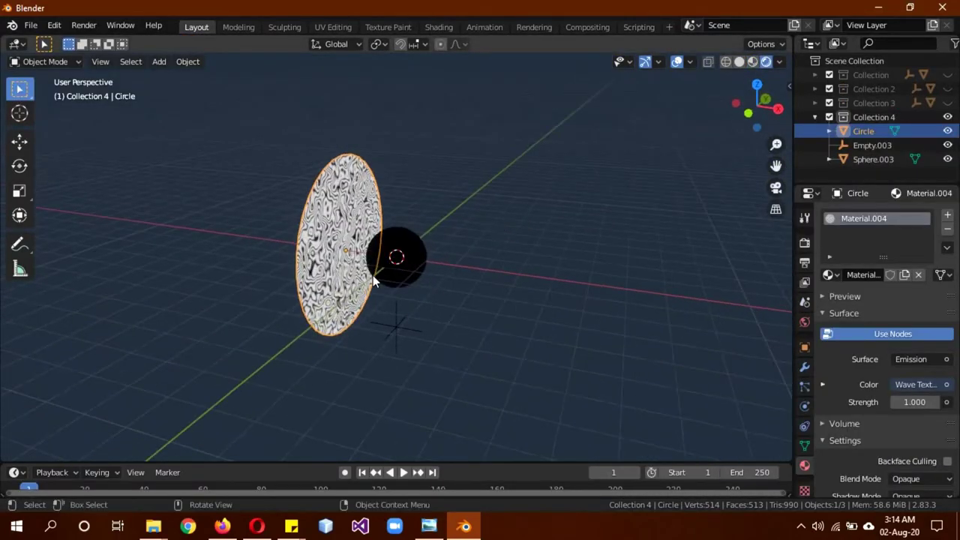
# Slide Sphere.003 to about -1.716 m on X through the disc, check from the front, and select the Circle.
pyautogui.click(401, 260)
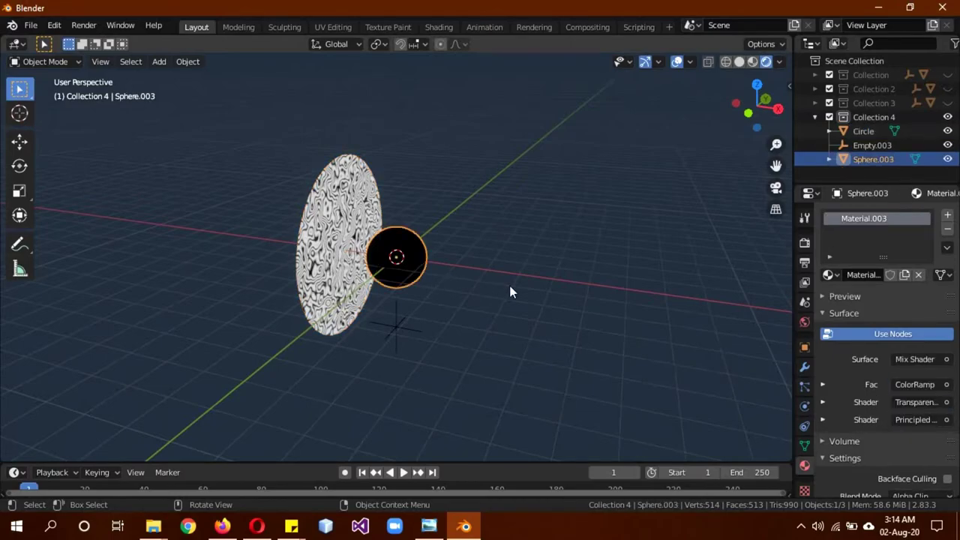
pyautogui.press('g')
pyautogui.press('x')
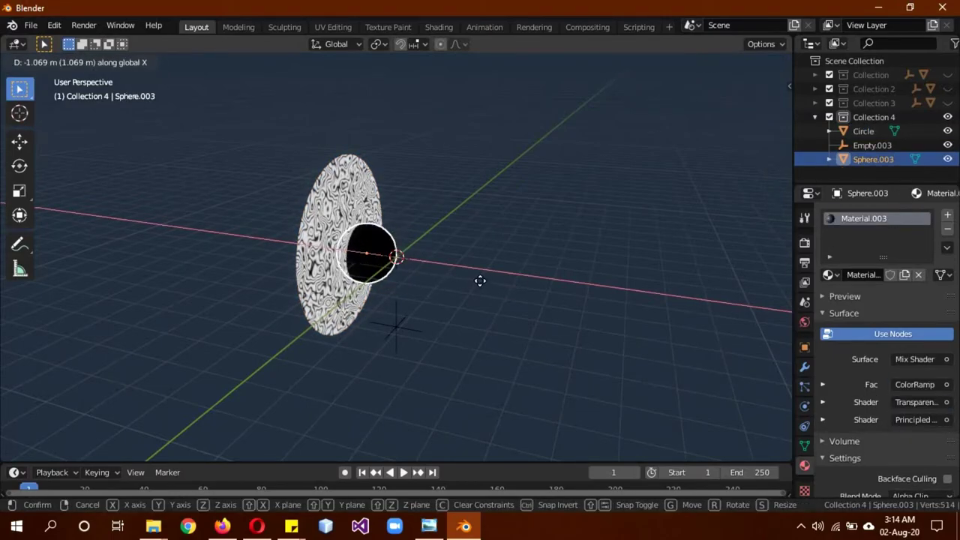
pyautogui.rightClick(463, 276)
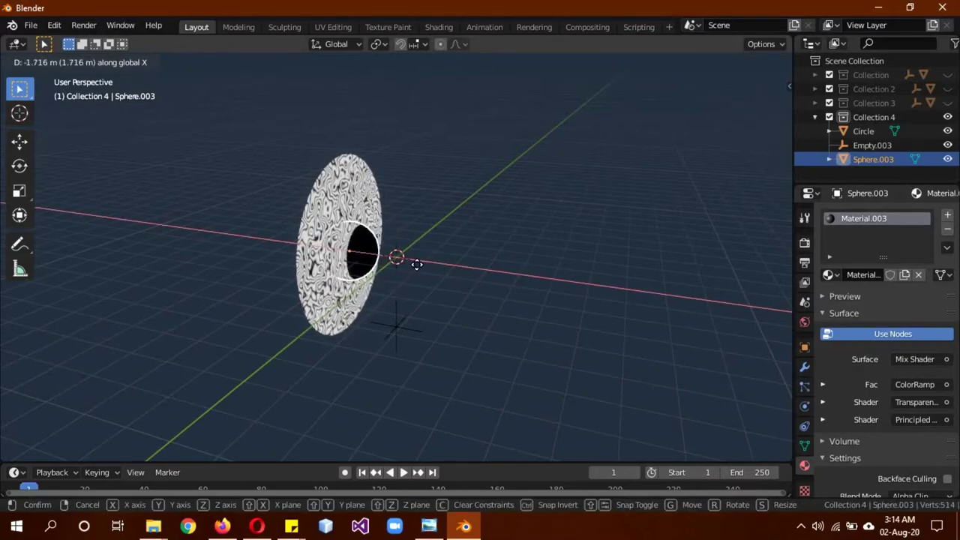
pyautogui.click(418, 266)
pyautogui.press('KP_1')
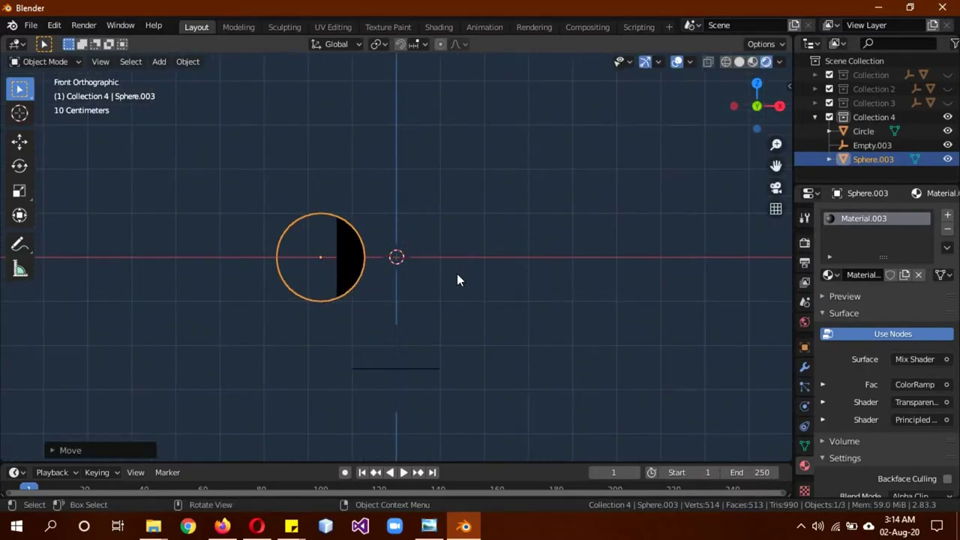
pyautogui.click(457, 275)
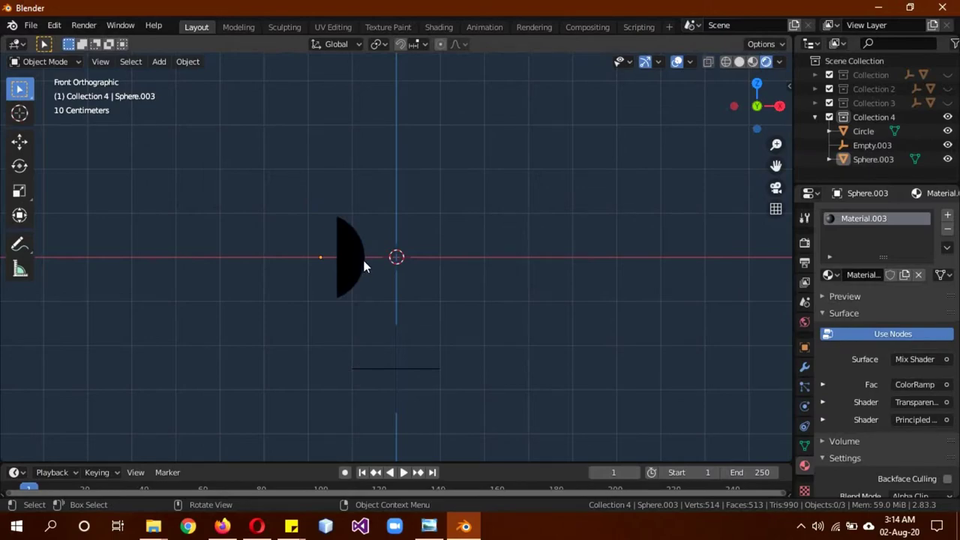
pyautogui.click(861, 132)
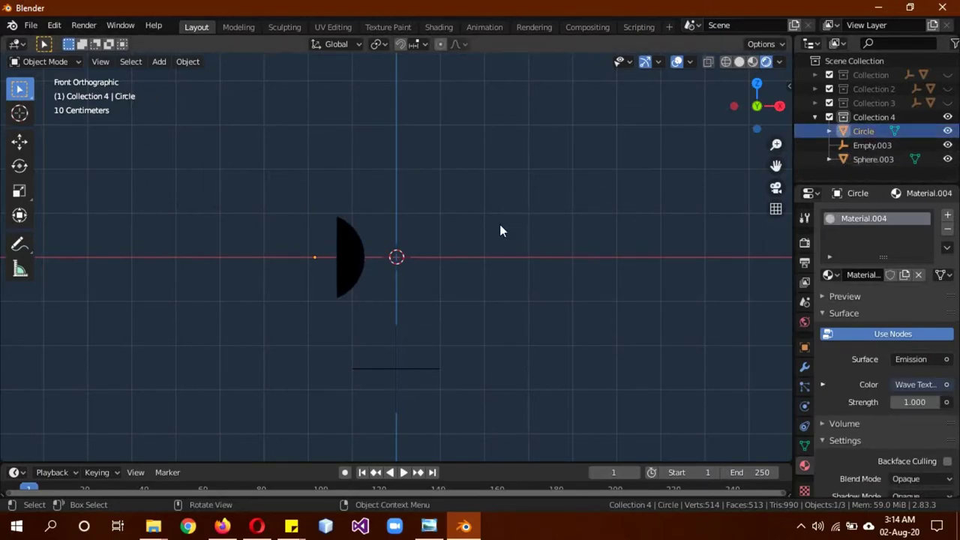
pyautogui.moveTo(501, 231); pyautogui.dragTo(376, 235, button='middle')
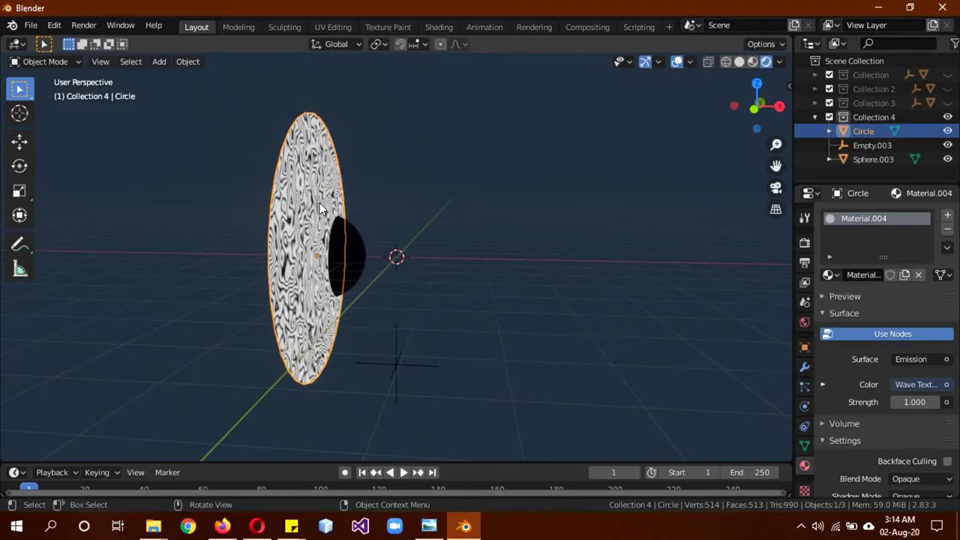
pyautogui.click(805, 364)
pyautogui.click(865, 213)
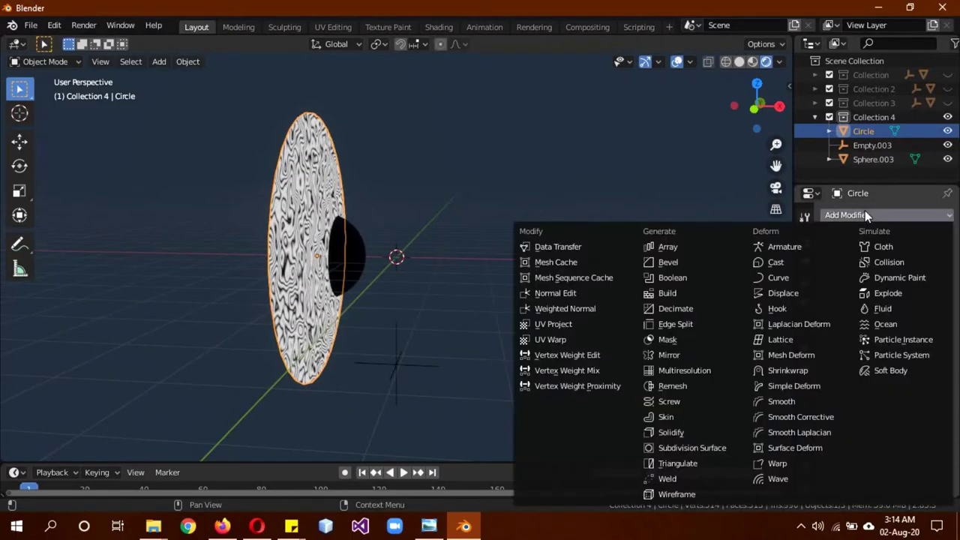
pyautogui.click(708, 432)
pyautogui.moveTo(848, 297); pyautogui.dragTo(900, 297)
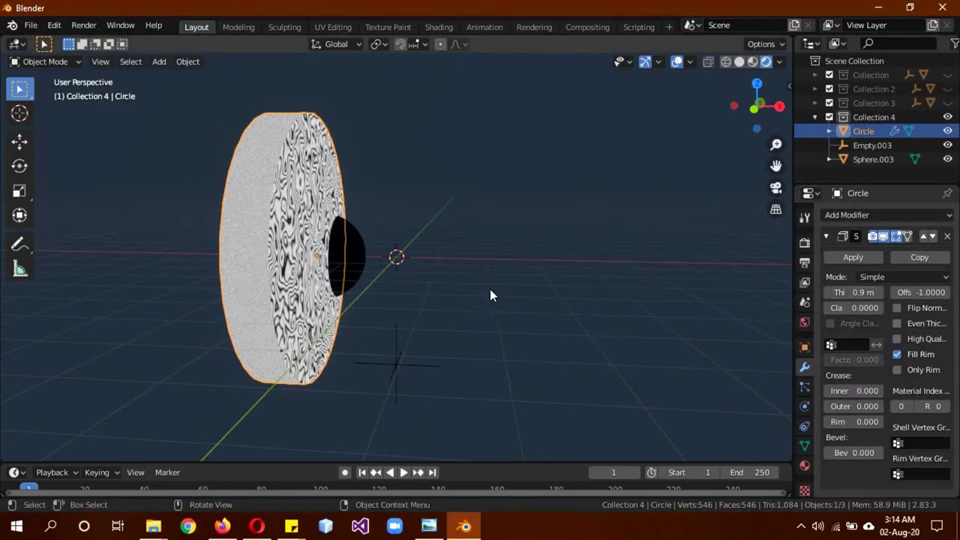
pyautogui.moveTo(855, 292); pyautogui.dragTo(783, 292)
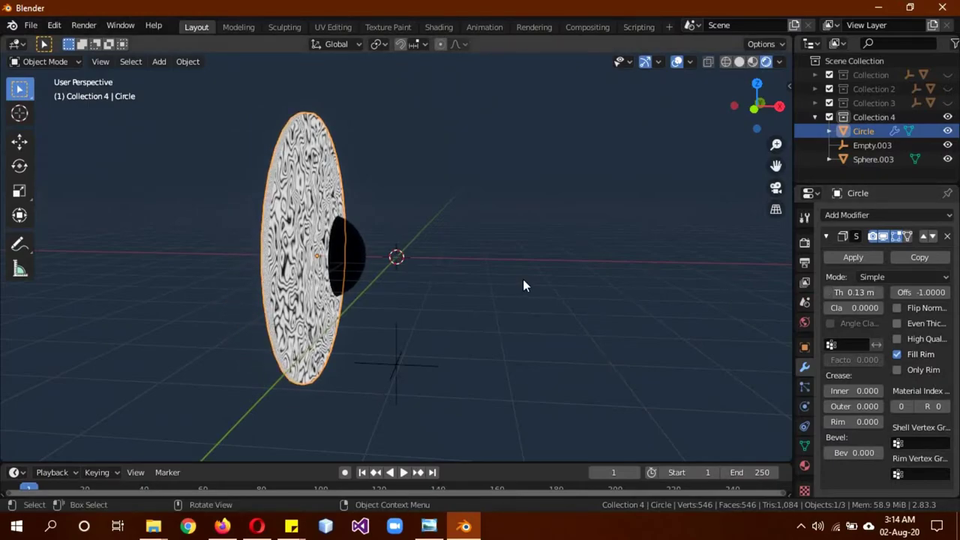
pyautogui.press('KP_1')
pyautogui.click(352, 270)
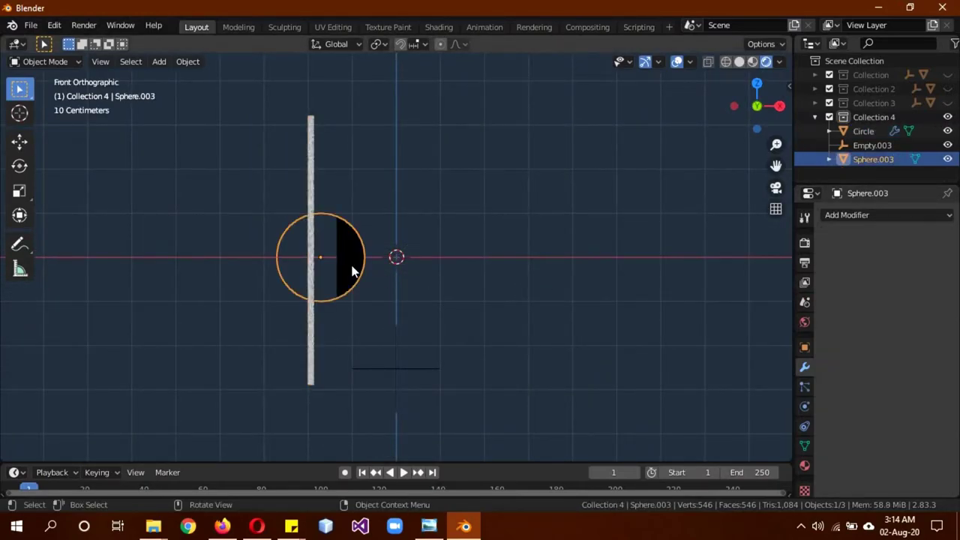
pyautogui.press('g')
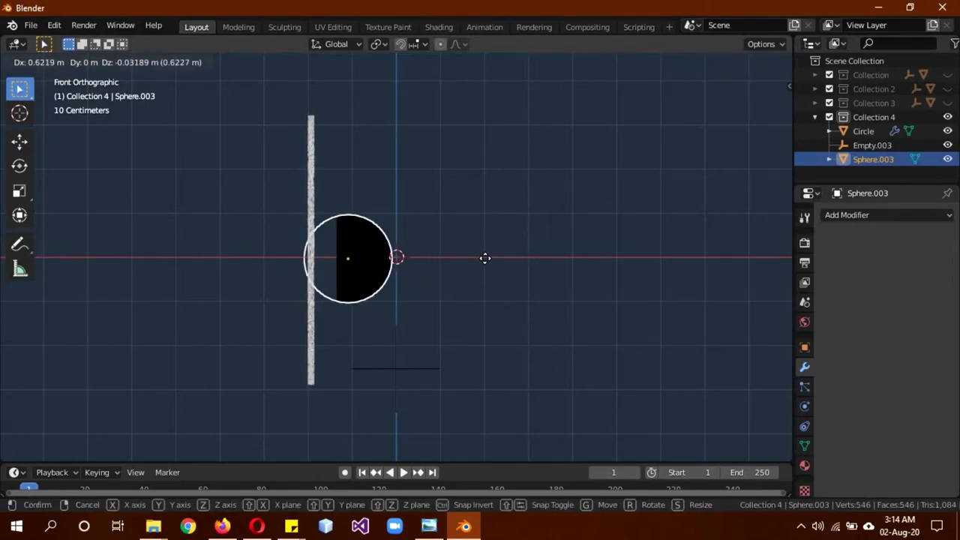
pyautogui.rightClick(537, 258)
pyautogui.moveTo(537, 258)
pyautogui.mouseDown(button='middle')
pyautogui.moveTo(604, 251)
pyautogui.moveTo(536, 301)
pyautogui.moveTo(654, 329)
pyautogui.moveTo(624, 348)
pyautogui.moveTo(600, 346)
pyautogui.mouseUp(button='middle')
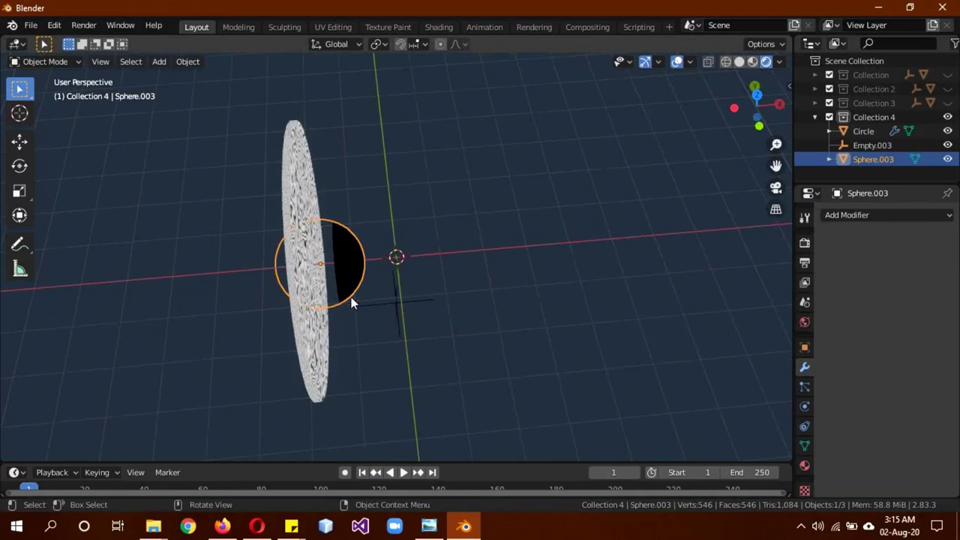
pyautogui.click(303, 321)
pyautogui.moveTo(371, 308); pyautogui.dragTo(480, 289, button='middle')
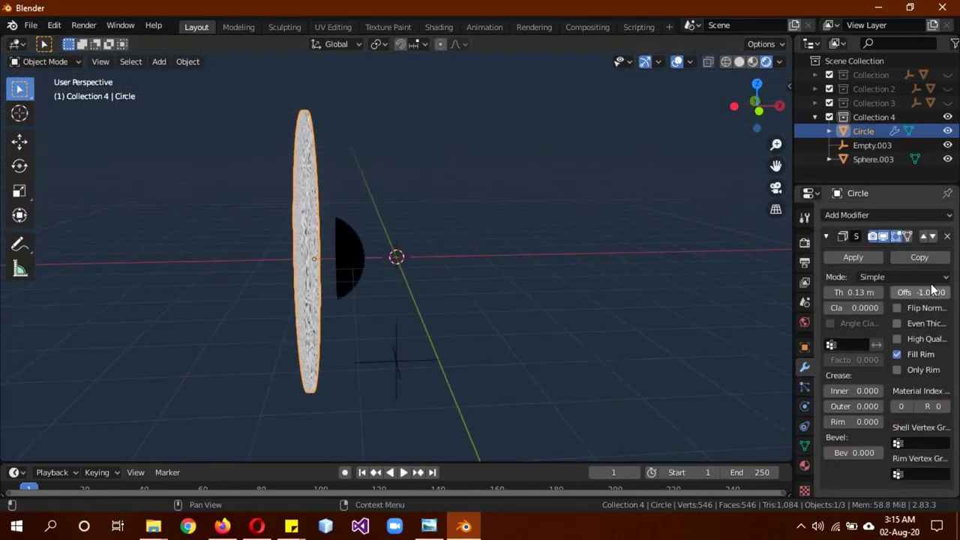
pyautogui.click(947, 237)
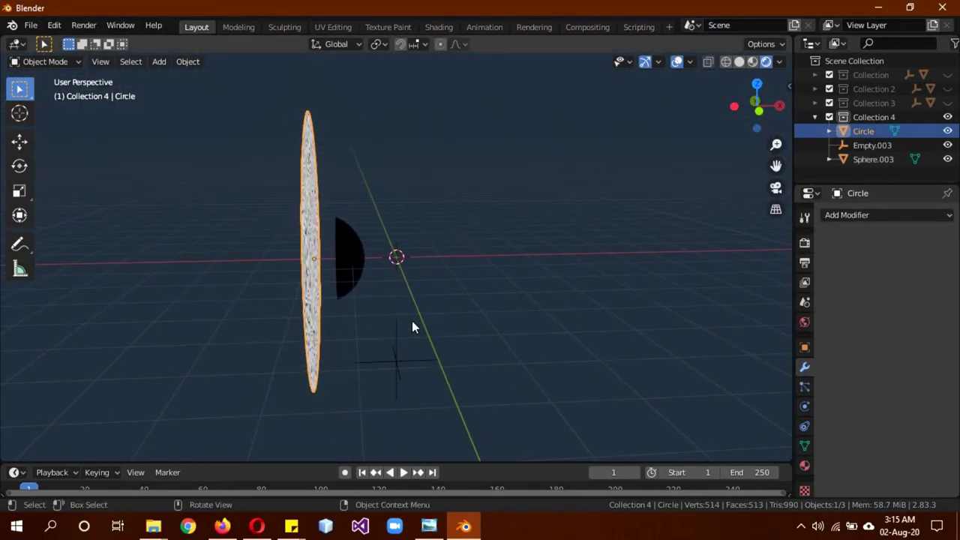
pyautogui.press('KP_1')
pyautogui.click(348, 282)
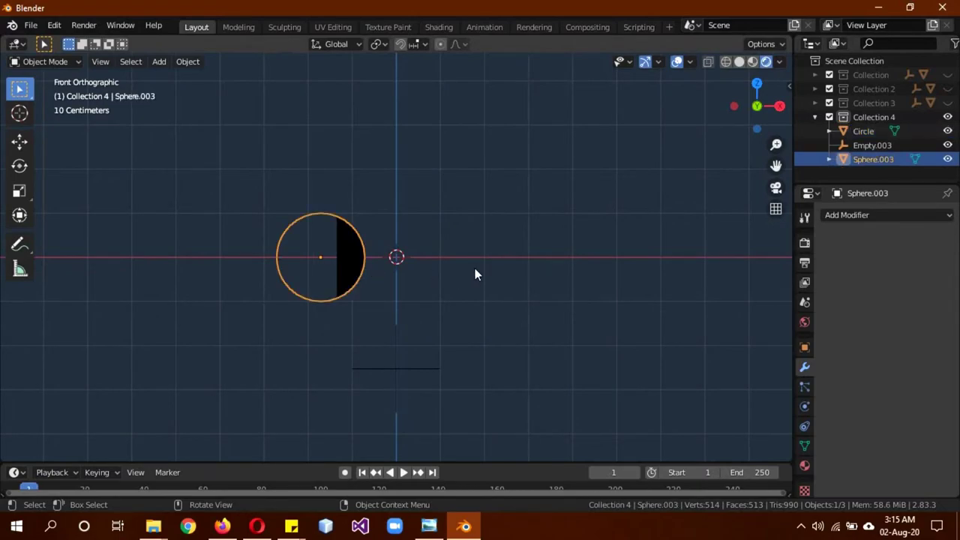
pyautogui.moveTo(475, 274)
pyautogui.mouseDown(button='middle')
pyautogui.moveTo(459, 280)
pyautogui.moveTo(465, 343)
pyautogui.moveTo(495, 356)
pyautogui.moveTo(407, 336)
pyautogui.moveTo(407, 328)
pyautogui.moveTo(520, 317)
pyautogui.moveTo(373, 126)
pyautogui.mouseUp(button='middle')
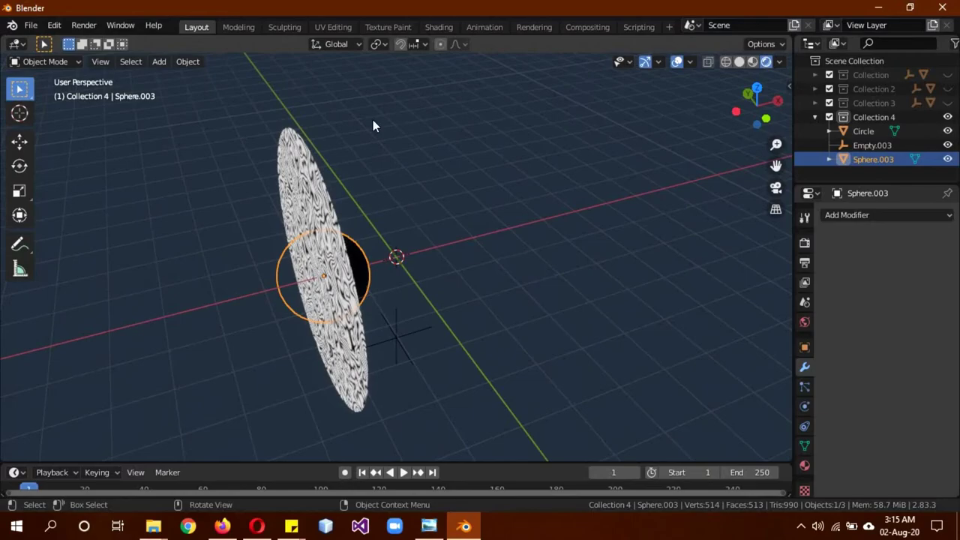
# Drag the sphere's ColorRamp stops to 0 and 0.064 in the Shading workspace.
pyautogui.click(436, 28)
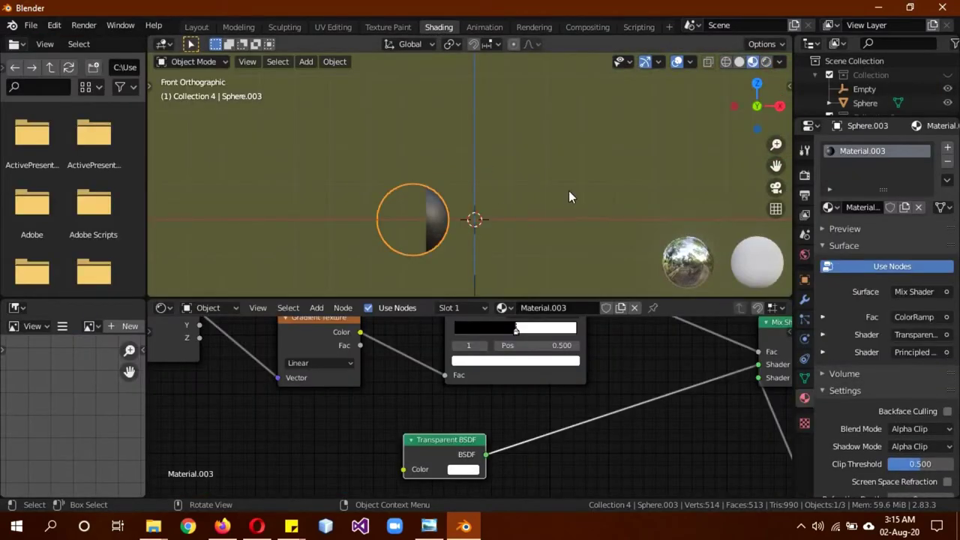
pyautogui.moveTo(569, 197)
pyautogui.mouseDown(button='middle')
pyautogui.moveTo(542, 199)
pyautogui.moveTo(560, 199)
pyautogui.mouseUp(button='middle')
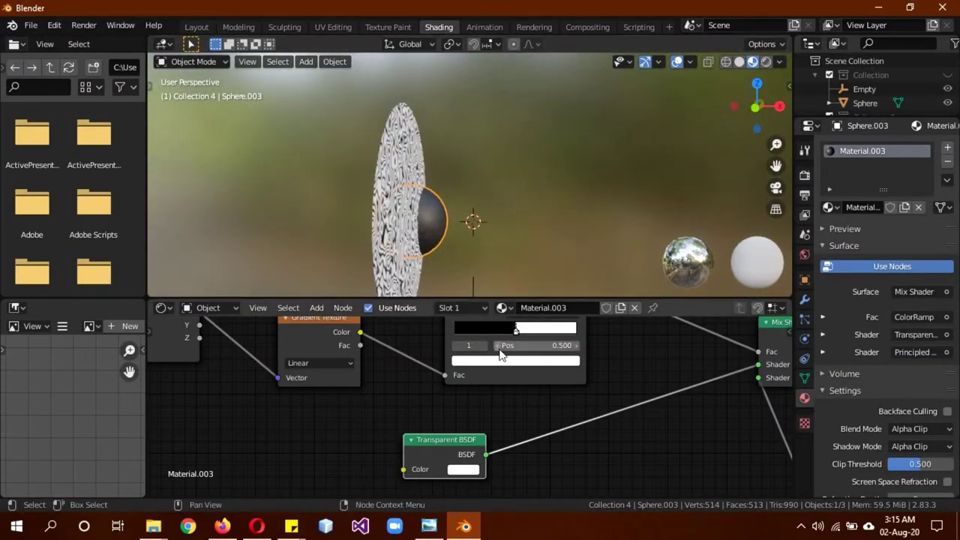
pyautogui.scroll(3, 517, 381)
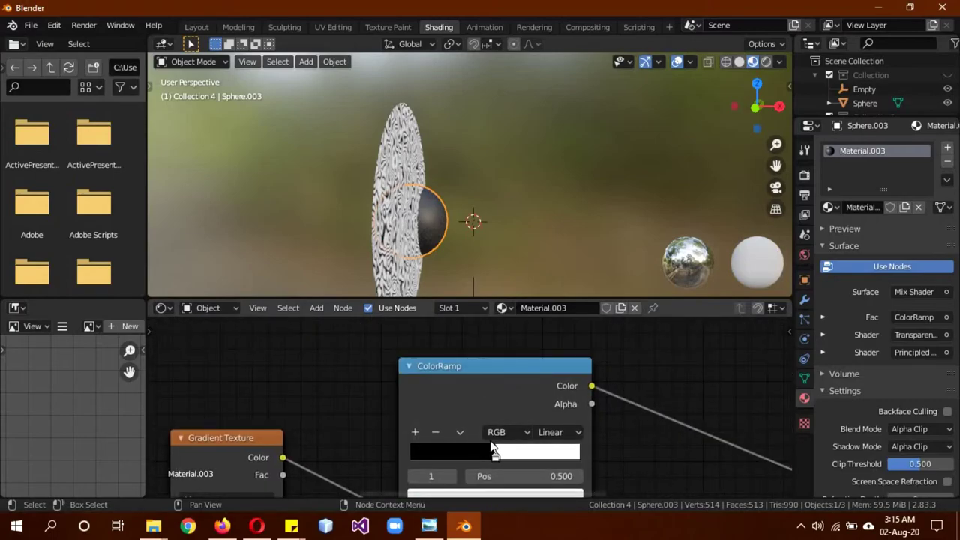
pyautogui.moveTo(494, 455); pyautogui.dragTo(409, 455)
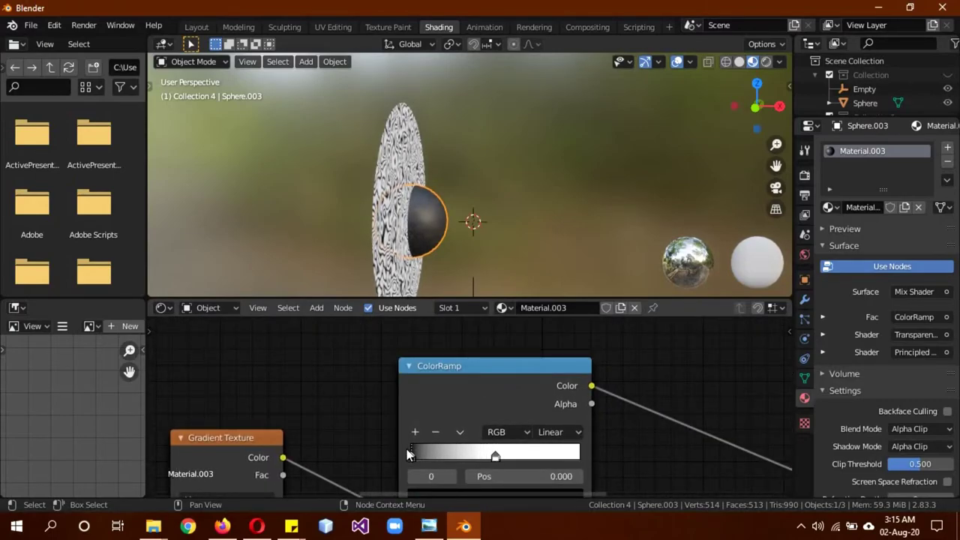
pyautogui.moveTo(494, 455); pyautogui.dragTo(417, 453)
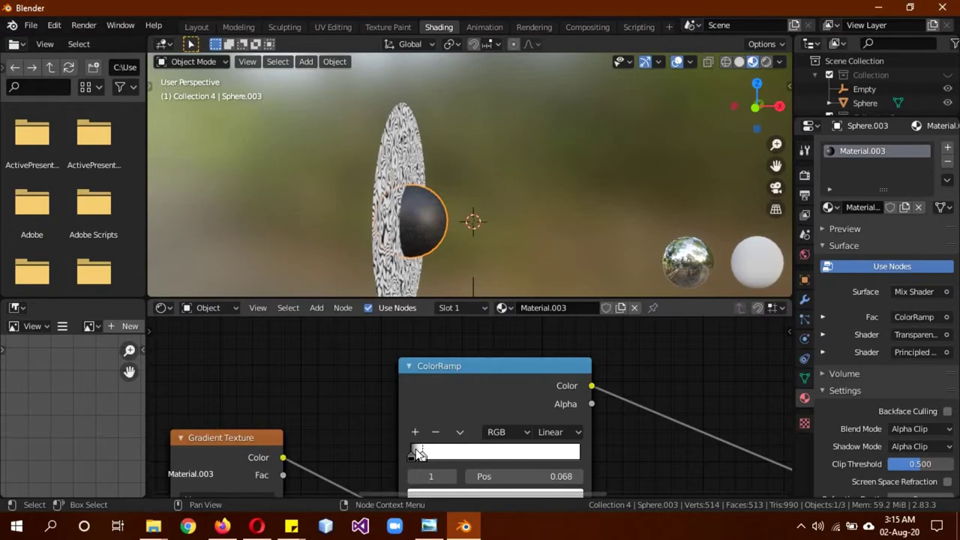
pyautogui.moveTo(477, 220); pyautogui.dragTo(483, 220, button='middle')
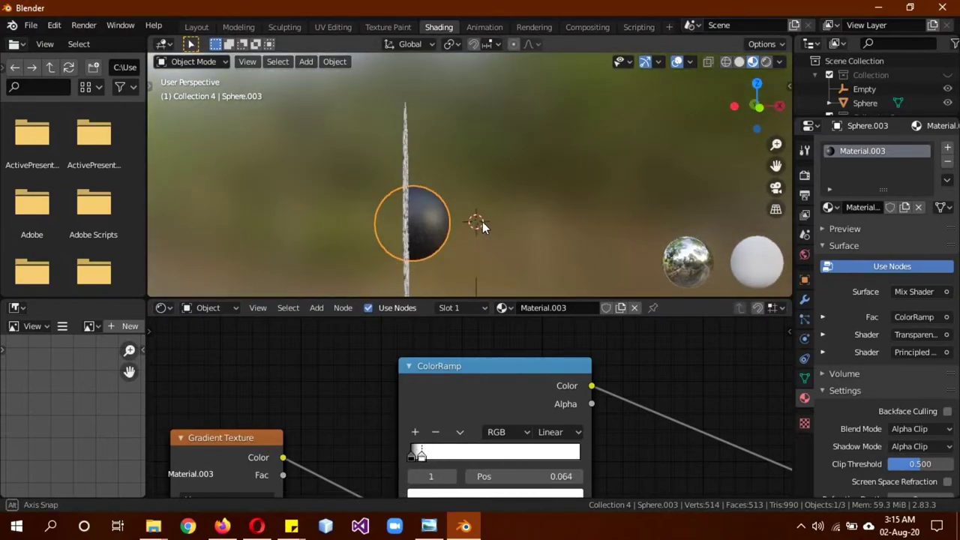
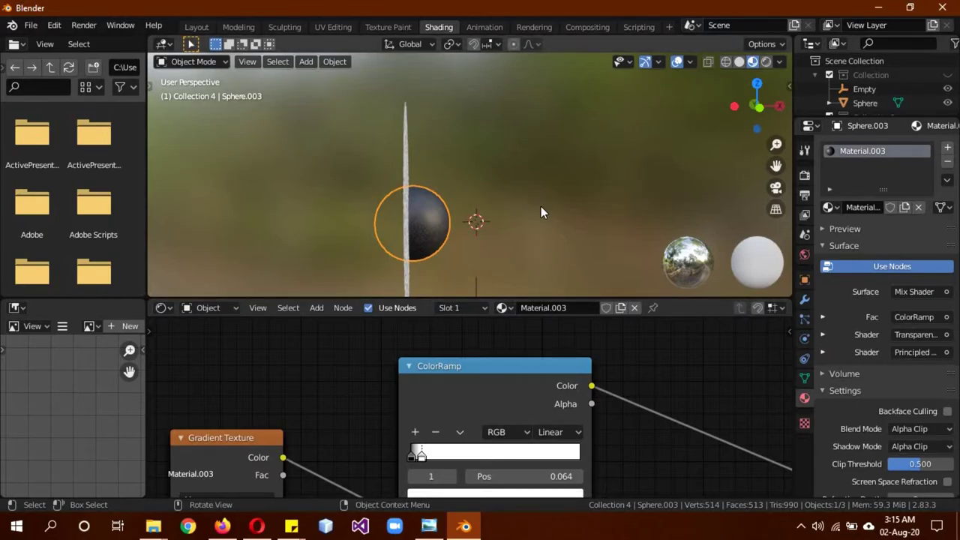
# Orbit so the patterned disc faces forward, frame Sphere.003's whole node tree, then go to Layout.
pyautogui.click(520, 202)
pyautogui.moveTo(546, 195); pyautogui.dragTo(513, 190, button='middle')
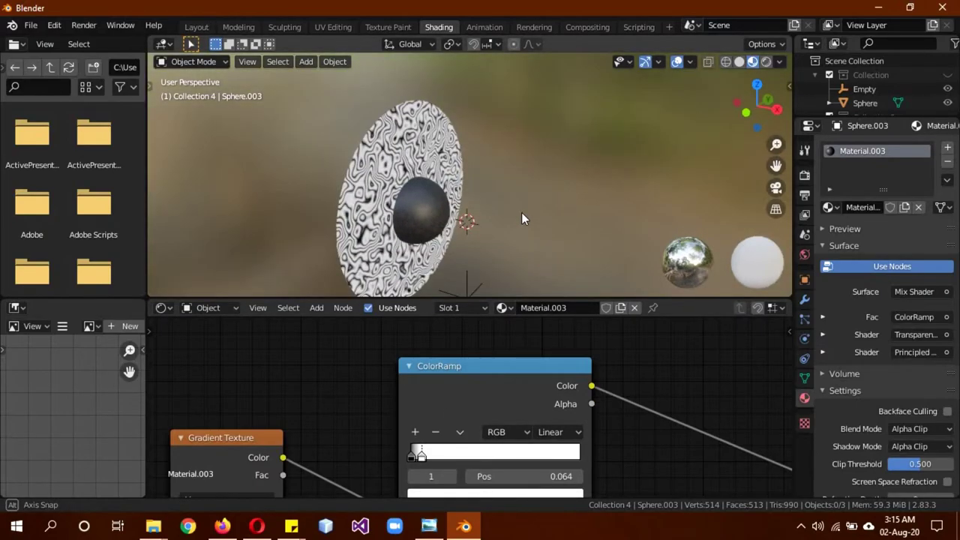
pyautogui.scroll(-1, 606, 408)
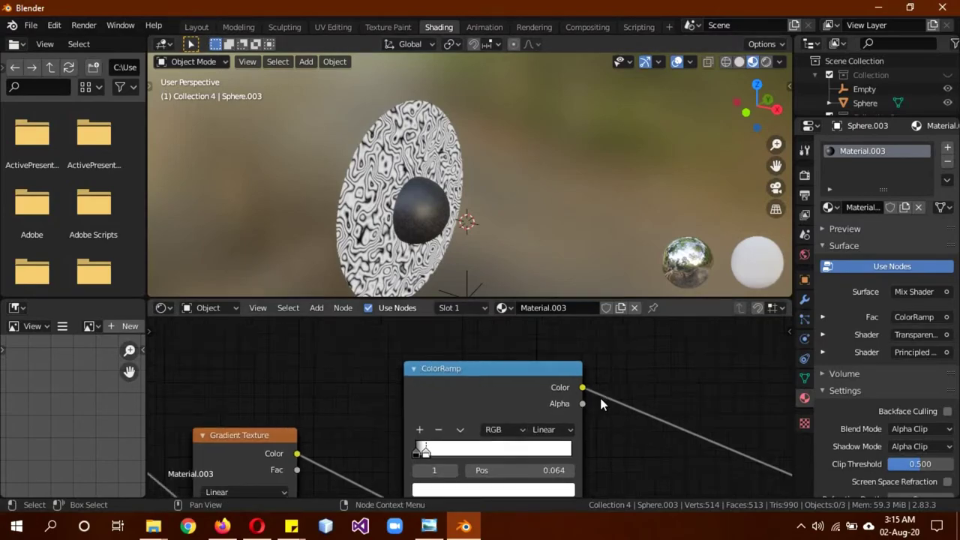
pyautogui.scroll(-4, 589, 473)
pyautogui.moveTo(589, 473); pyautogui.dragTo(568, 392, button='middle')
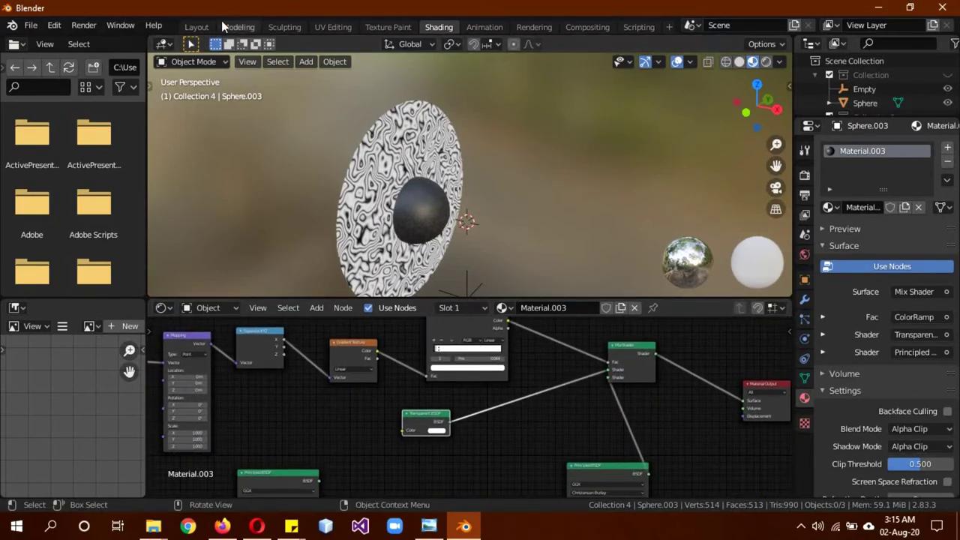
pyautogui.click(201, 29)
# Select the patterned Circle disc and delete it.
pyautogui.click(324, 273)
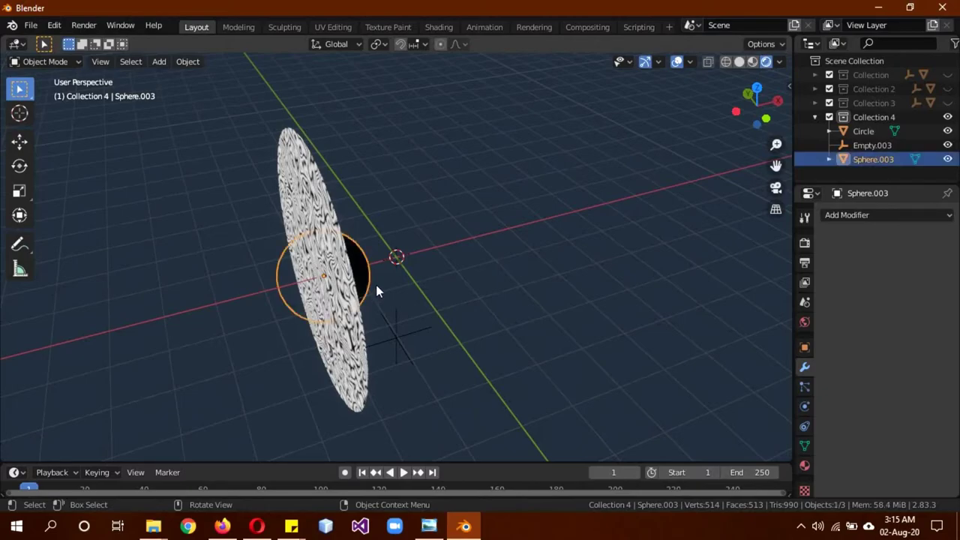
pyautogui.click(301, 195)
pyautogui.press('Delete')
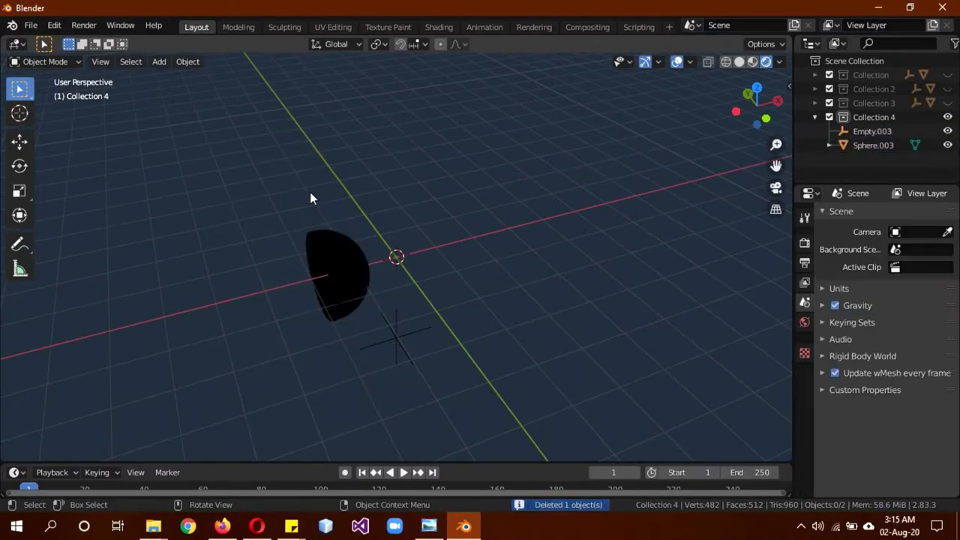
# In front view, move the sphere along X to the origin.
pyautogui.press('KP_3')
pyautogui.press('KP_1')
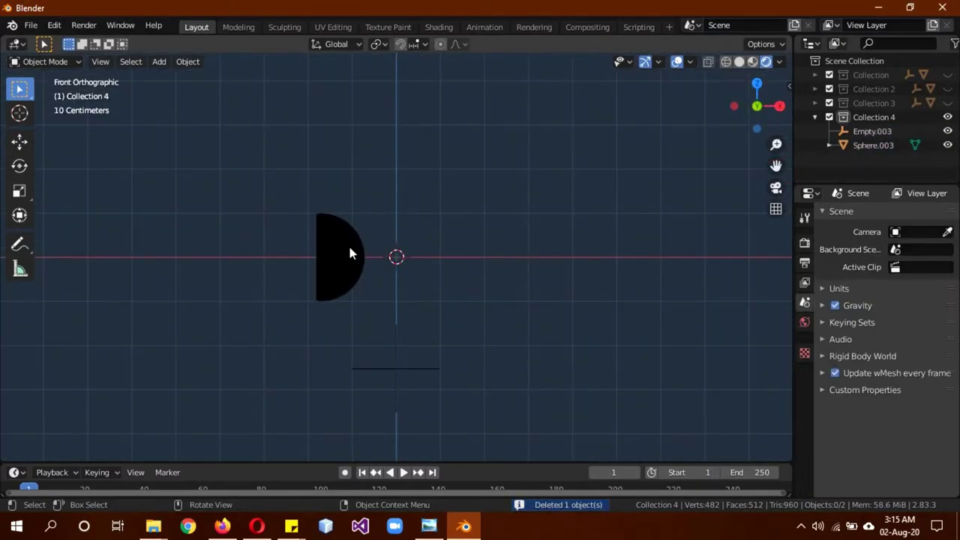
pyautogui.click(348, 243)
pyautogui.press('g')
pyautogui.press('x')
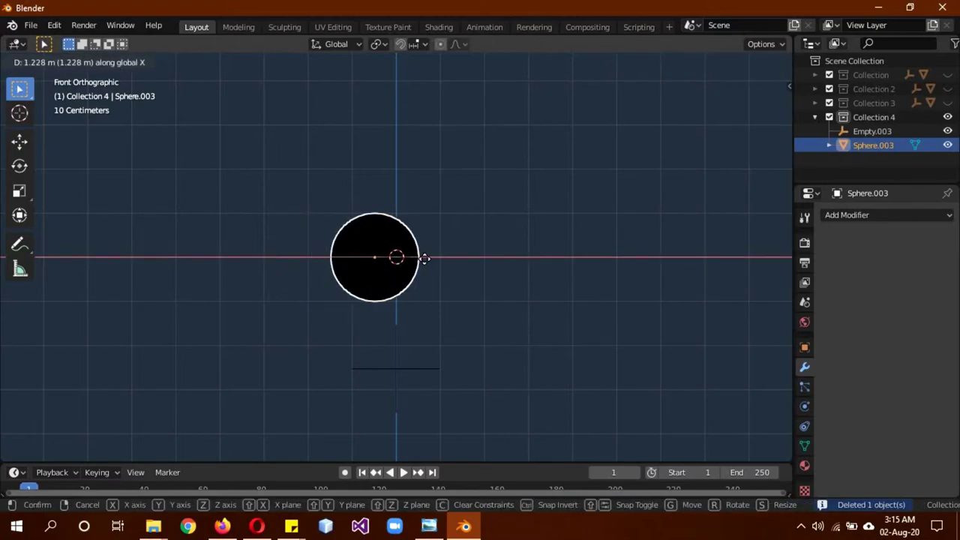
pyautogui.click(444, 260)
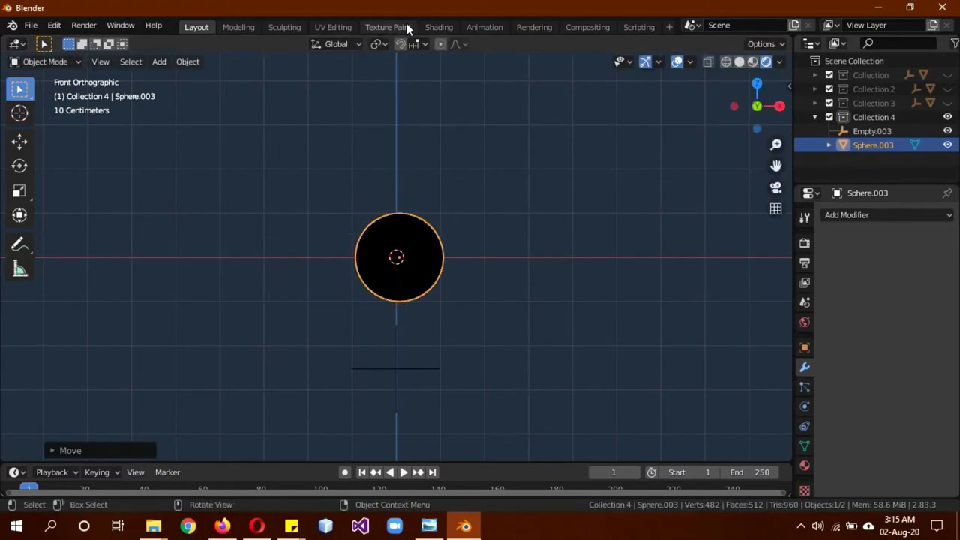
# In the Shading workspace, pull a new link from the Z output, then return to Layout.
pyautogui.click(439, 27)
pyautogui.scroll(2, 223, 380)
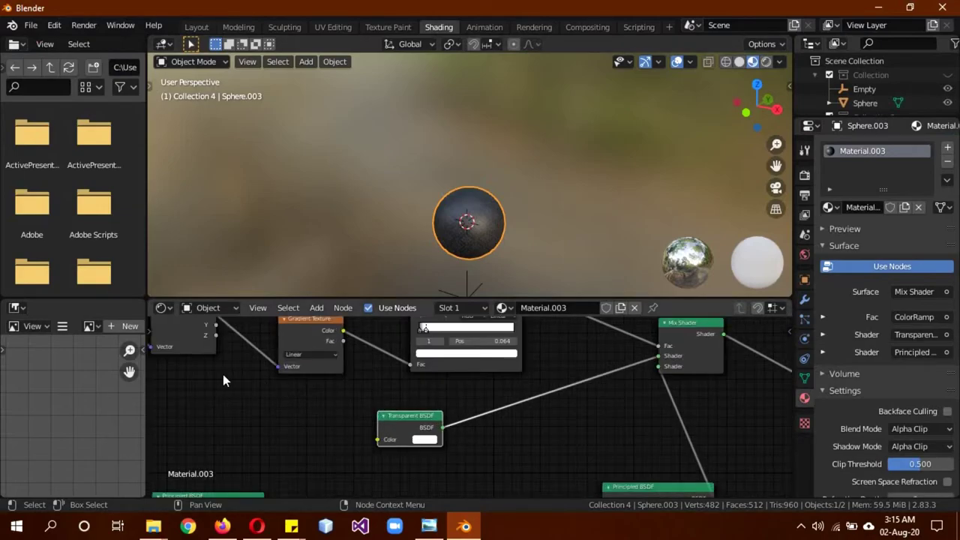
pyautogui.moveTo(221, 339); pyautogui.dragTo(278, 366)
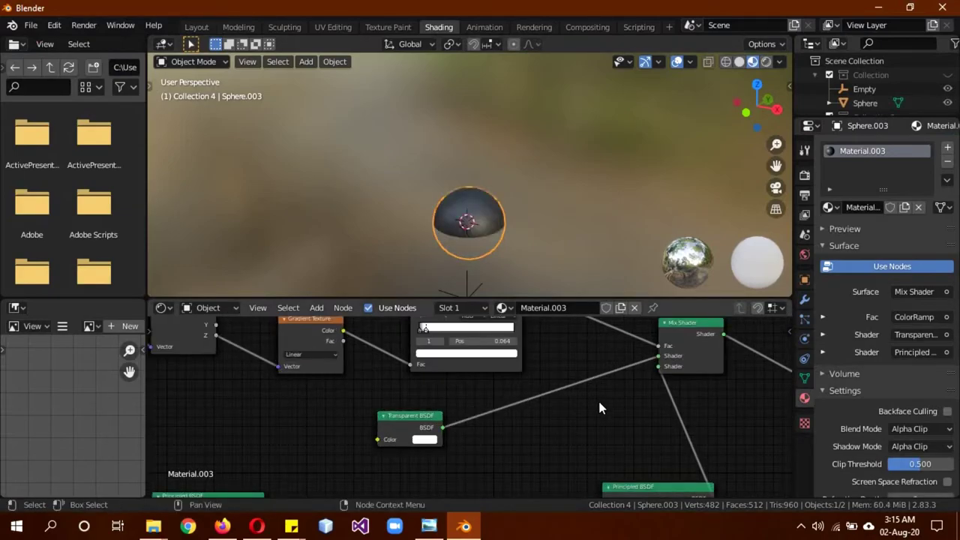
pyautogui.click(201, 26)
# Unhide Collection 3, move Empty.002 along Z to -1.7522, and reselect Sphere.003.
pyautogui.click(947, 103)
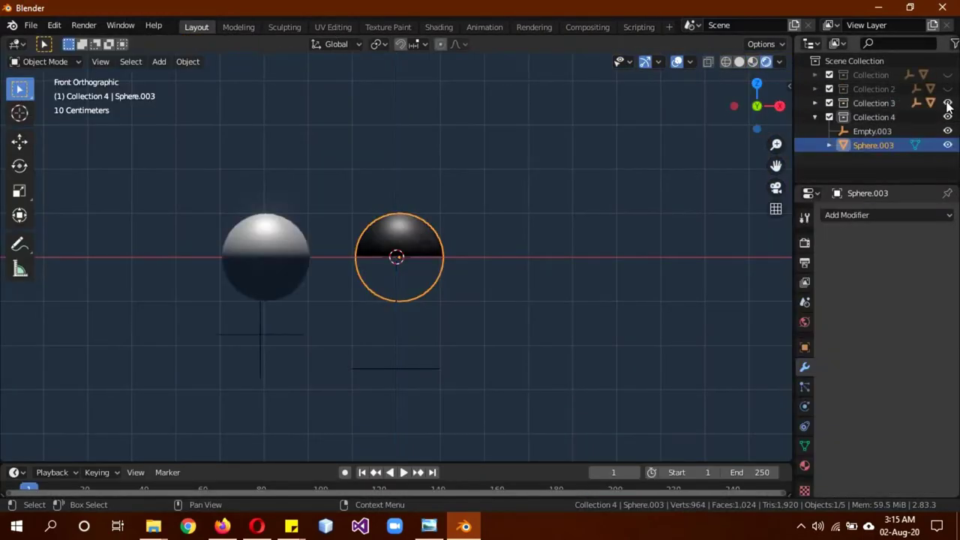
pyautogui.click(313, 342)
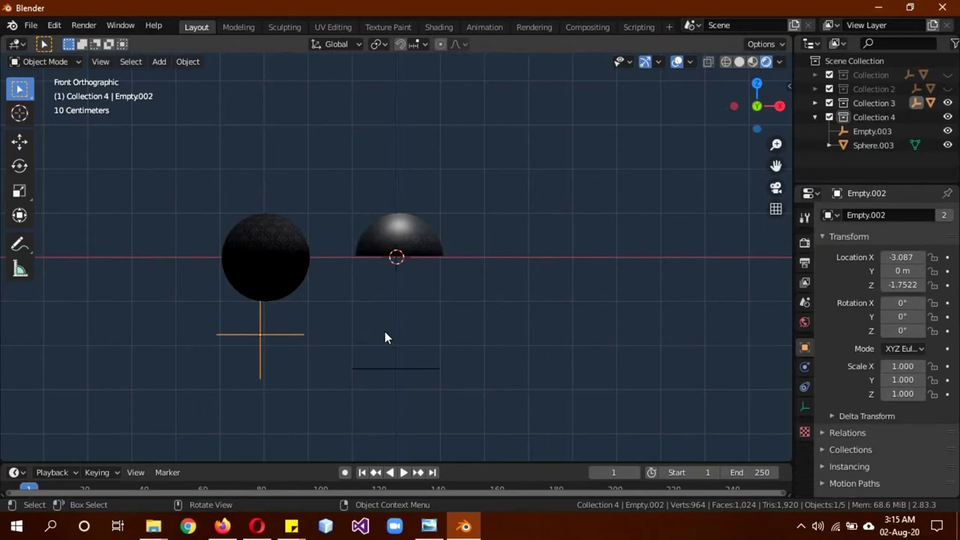
pyautogui.press('g')
pyautogui.press('z')
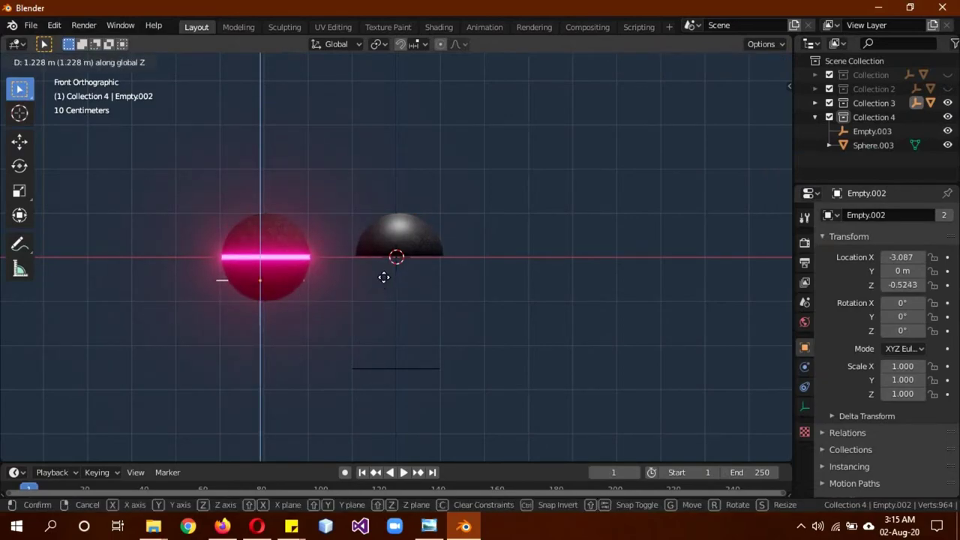
pyautogui.click(363, 316)
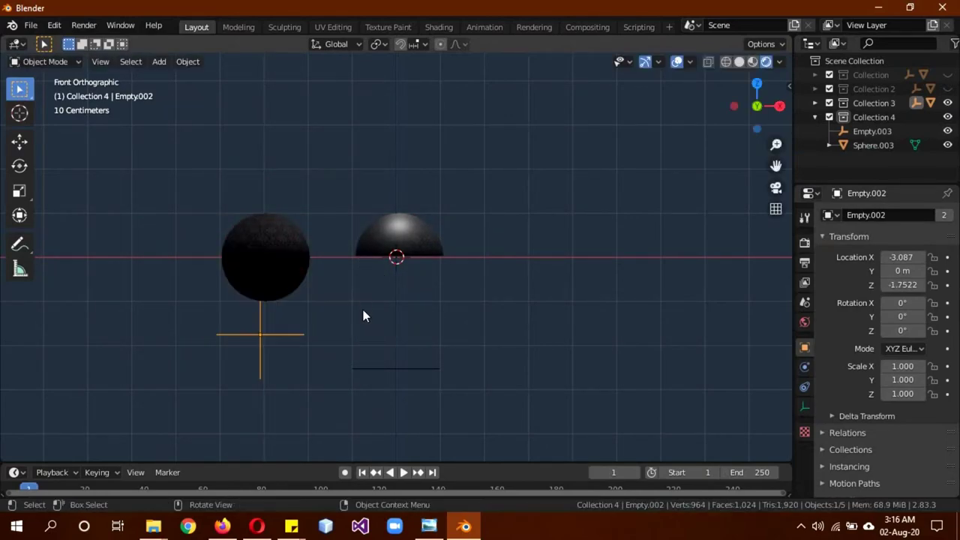
pyautogui.click(421, 242)
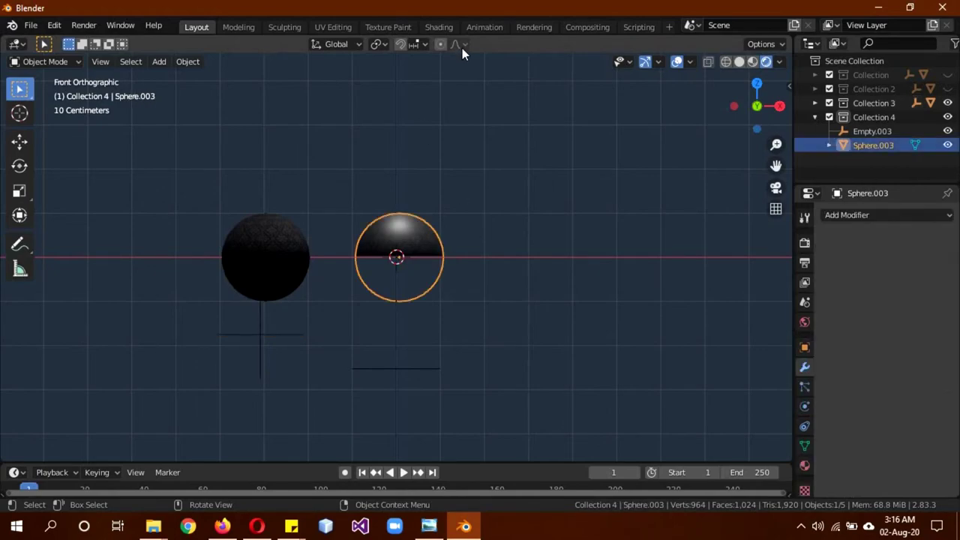
pyautogui.click(438, 27)
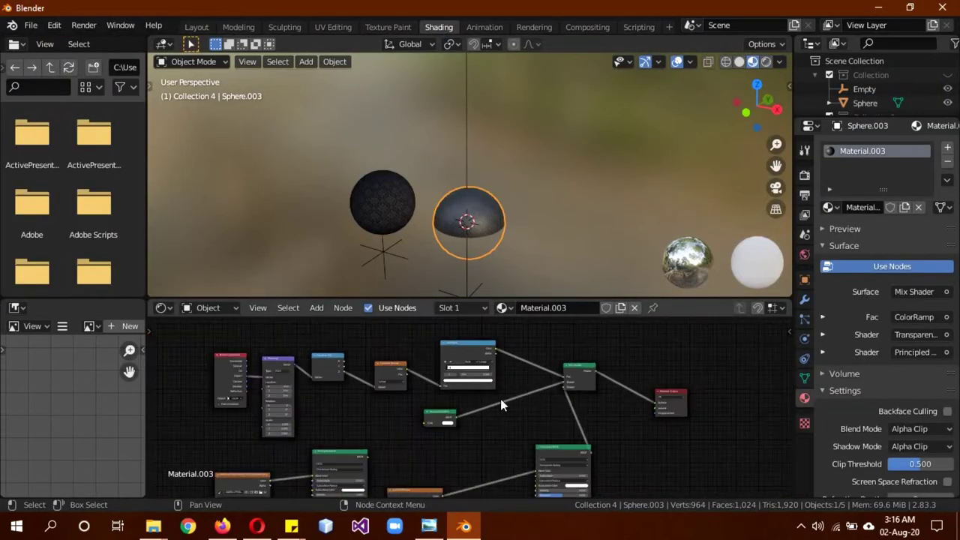
# Move the Principled BSDF and Material Output nodes up, then unplug Transparent BSDF from the Mix Shader.
pyautogui.moveTo(490, 441); pyautogui.dragTo(538, 366, button='middle')
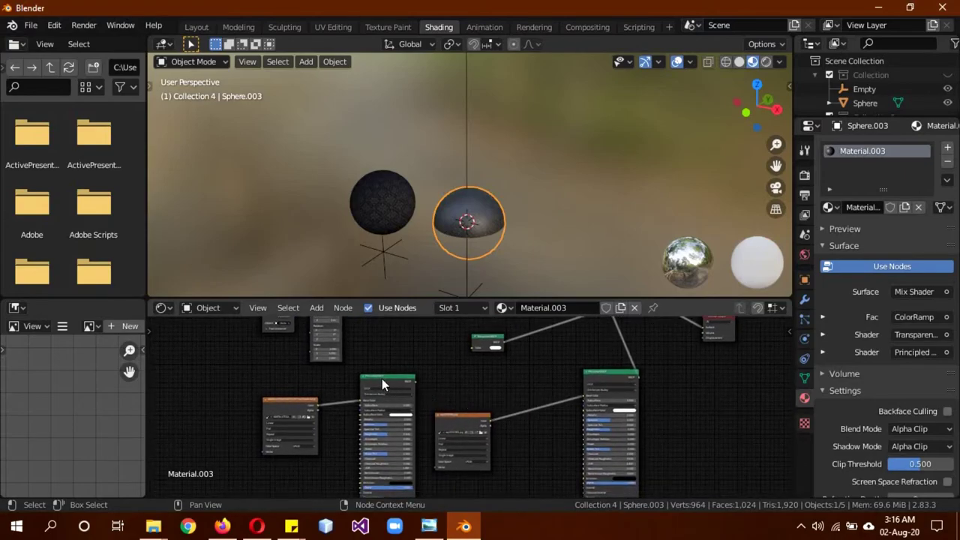
pyautogui.moveTo(382, 378); pyautogui.dragTo(398, 346)
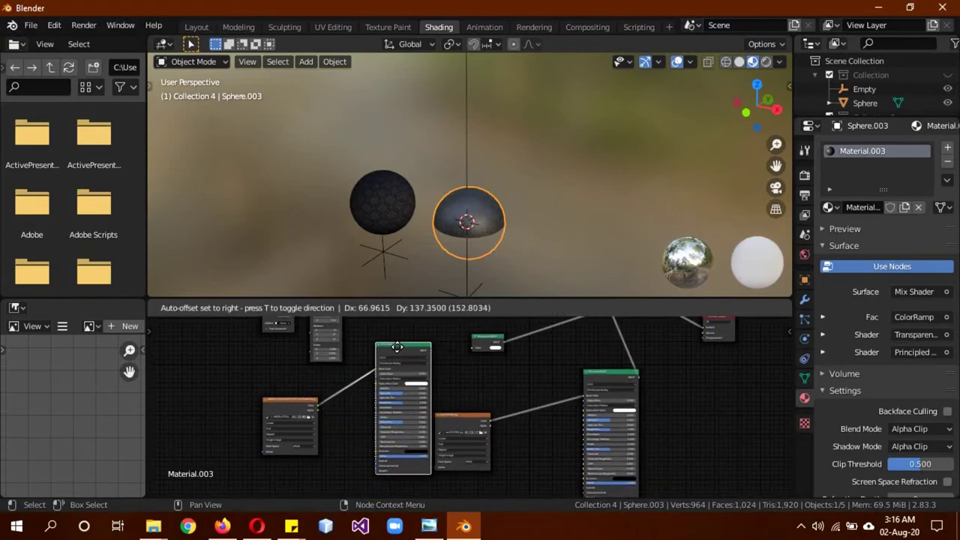
pyautogui.press('Home')
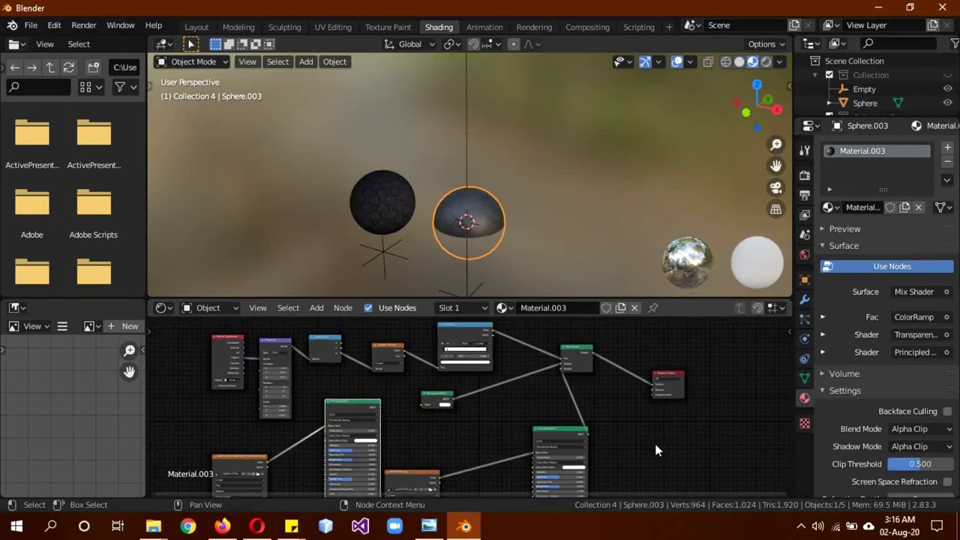
pyautogui.moveTo(662, 370); pyautogui.dragTo(693, 354)
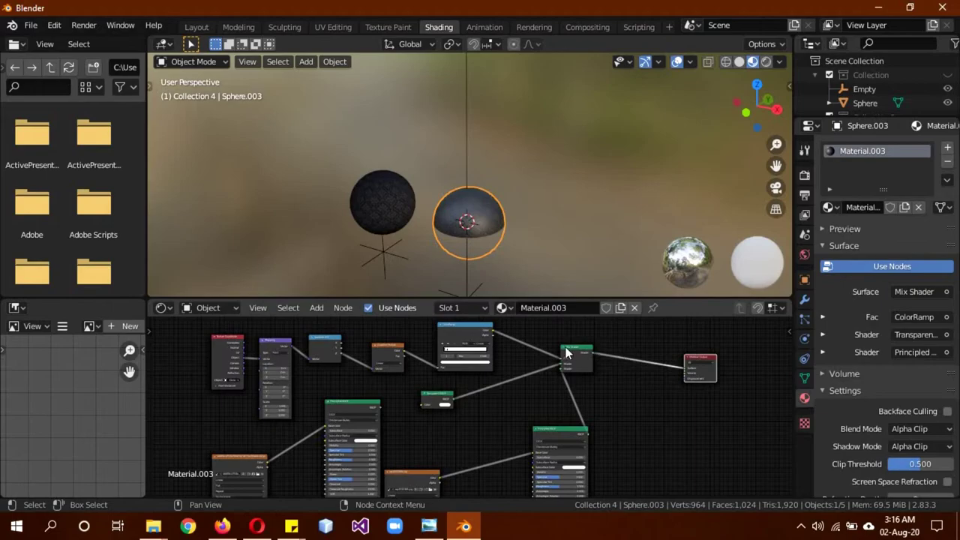
pyautogui.moveTo(636, 398); pyautogui.dragTo(624, 445, button='middle')
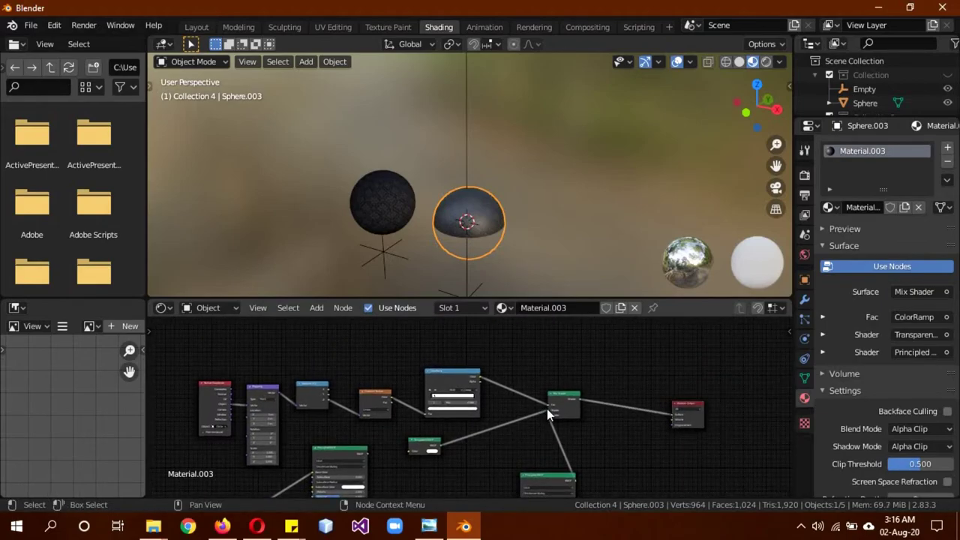
pyautogui.moveTo(547, 409)
pyautogui.mouseDown()
pyautogui.moveTo(534, 423)
pyautogui.moveTo(441, 447)
pyautogui.mouseUp()
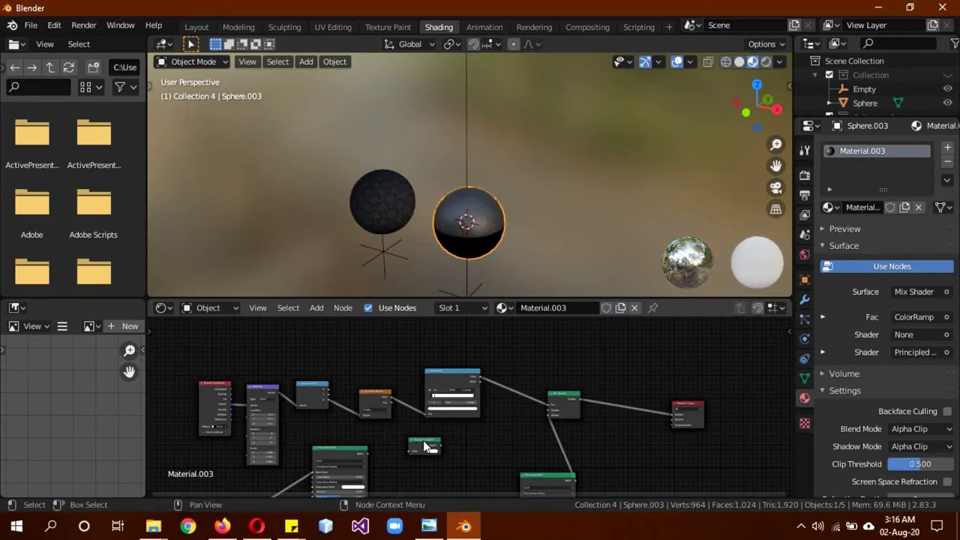
# Add an Emission shader node and connect it to the Mix Shader's empty input.
pyautogui.hotkey('shift', 'a')
pyautogui.click(471, 348)
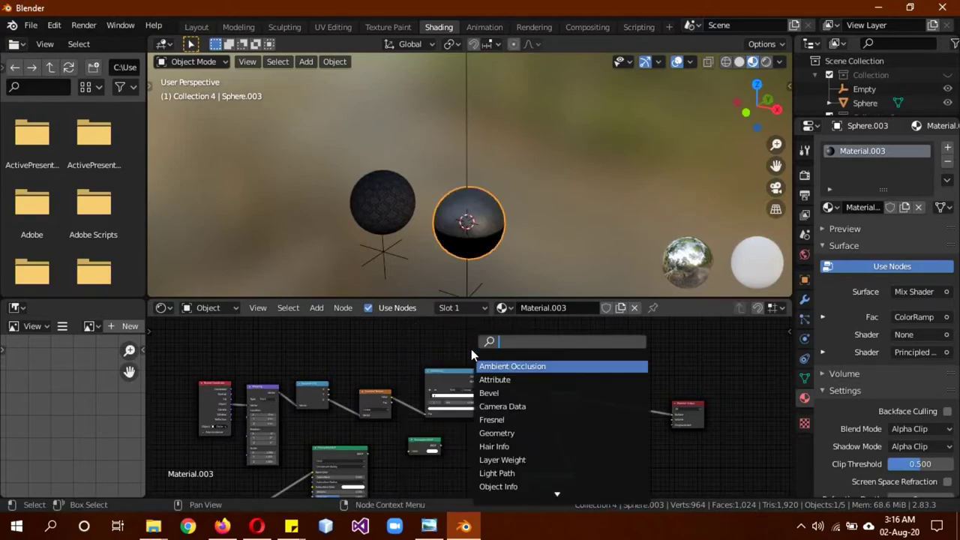
pyautogui.write('emis')
pyautogui.press('Return')
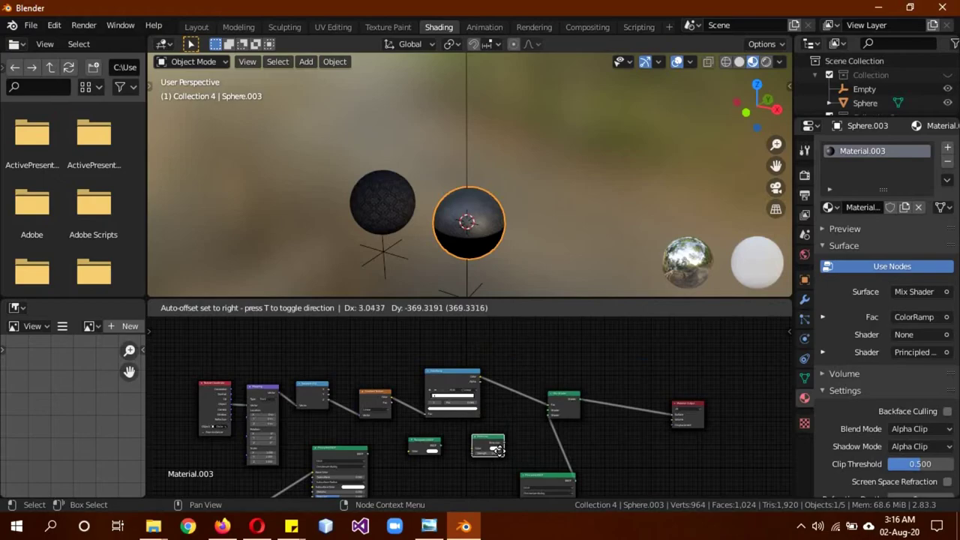
pyautogui.click(498, 452)
pyautogui.moveTo(504, 441)
pyautogui.mouseDown()
pyautogui.moveTo(553, 421)
pyautogui.moveTo(546, 409)
pyautogui.mouseUp()
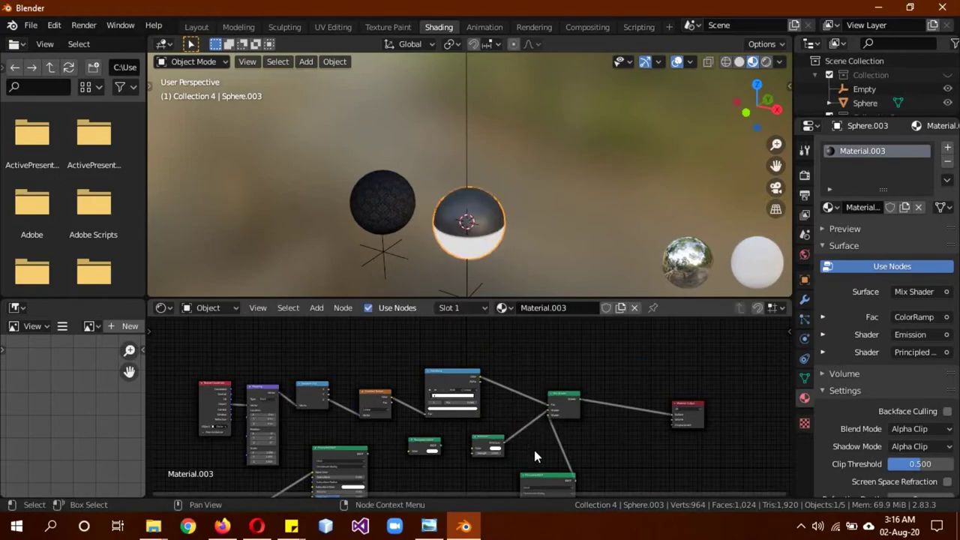
# Set the Emission node's strength to 200.
pyautogui.scroll(1, 534, 450)
pyautogui.scroll(1, 535, 459)
pyautogui.scroll(1, 525, 450)
pyautogui.click(516, 370)
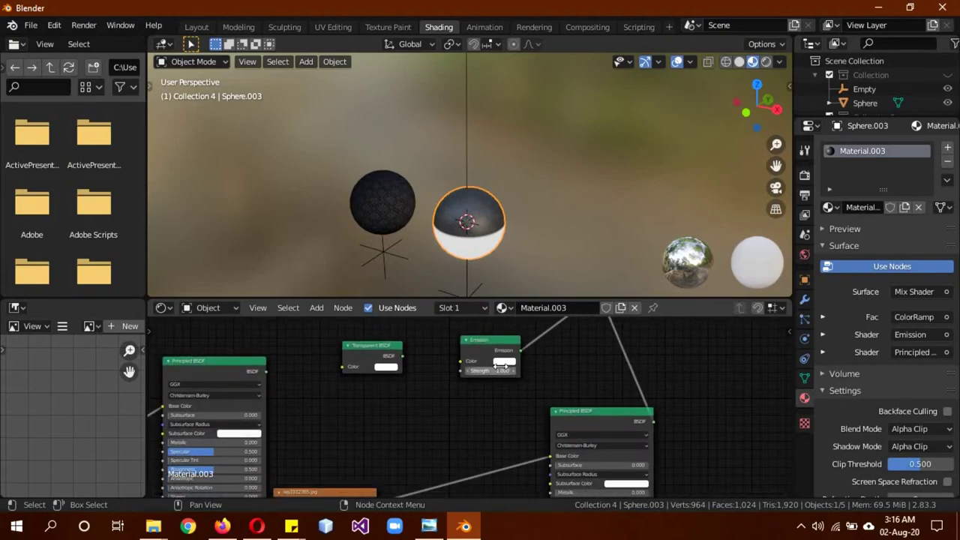
pyautogui.write('10')
pyautogui.press('Return')
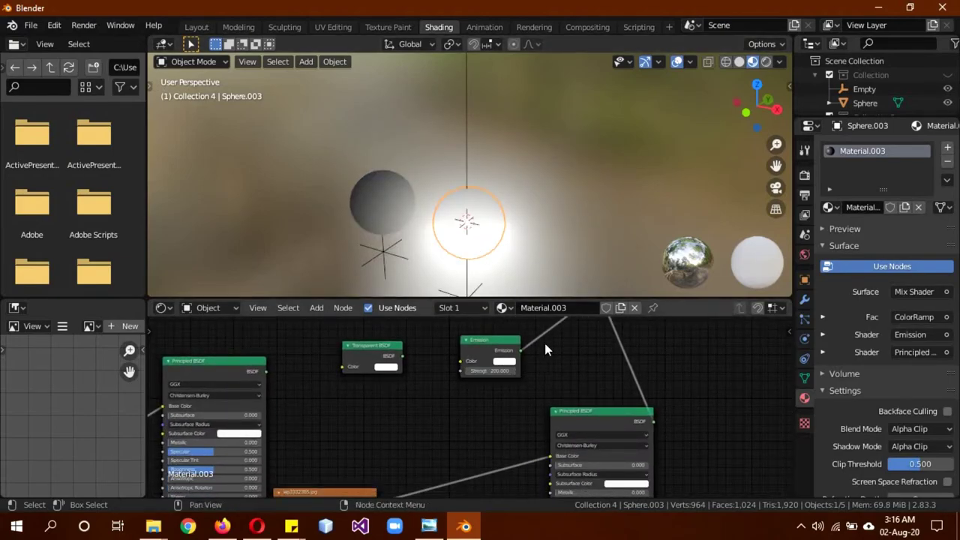
# Slide the ColorRamp stop right to 0.441 so the ramp runs white to black.
pyautogui.moveTo(558, 365); pyautogui.dragTo(465, 445, button='middle')
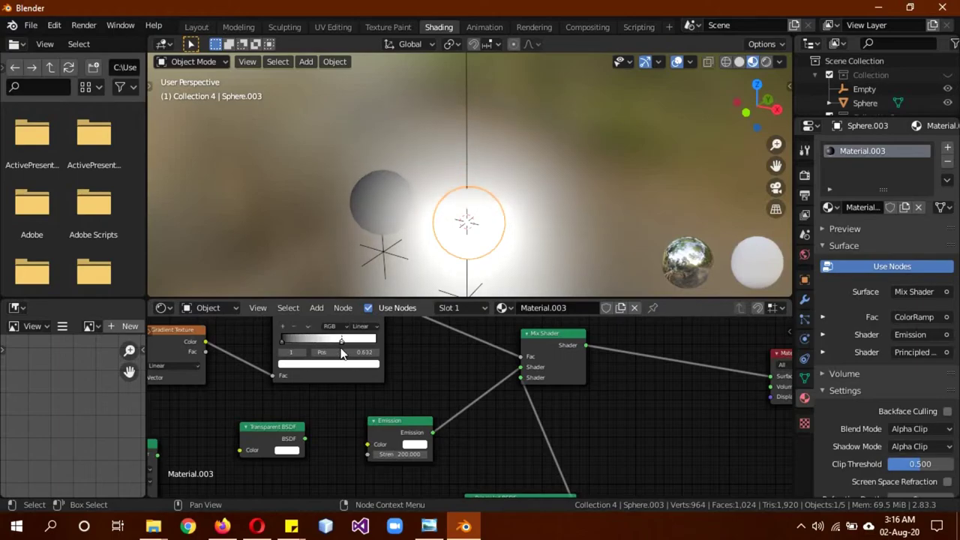
pyautogui.moveTo(284, 341)
pyautogui.mouseDown()
pyautogui.moveTo(338, 343)
pyautogui.moveTo(326, 342)
pyautogui.mouseUp()
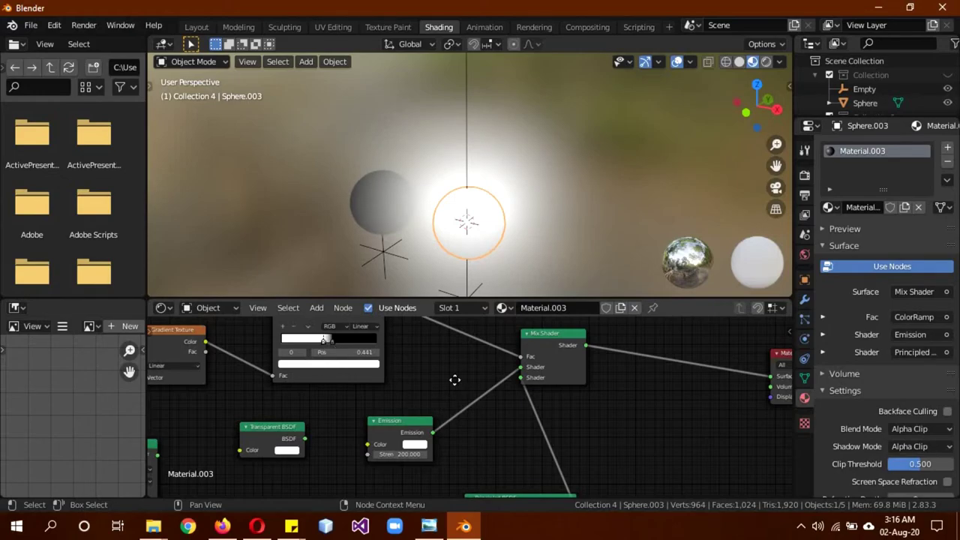
pyautogui.moveTo(454, 380); pyautogui.dragTo(394, 430, button='middle')
pyautogui.scroll(-2, 395, 431)
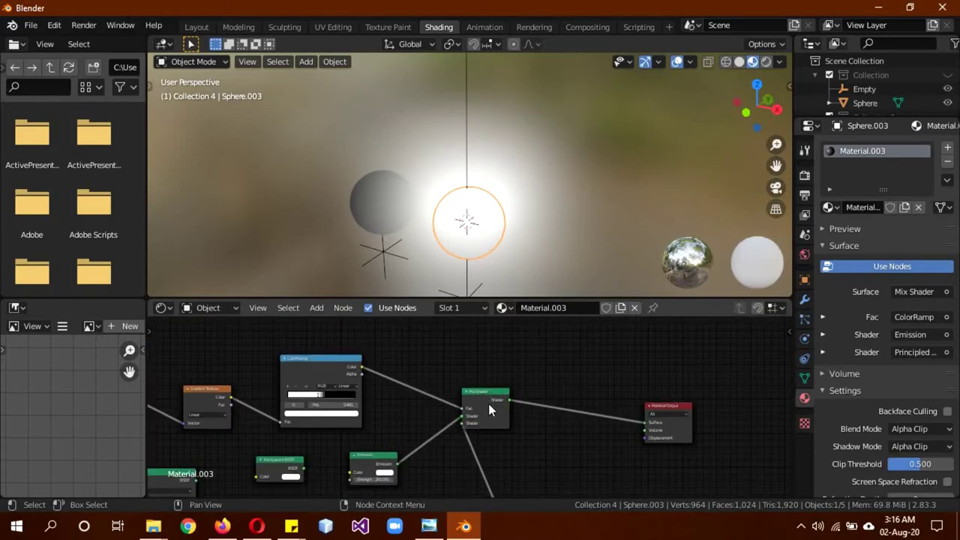
# Duplicate the Mix Shader, wire it into Material Output Surface, and feed ColorRamp Color into its Fac.
pyautogui.hotkey('shift', 'd')
pyautogui.click(512, 403)
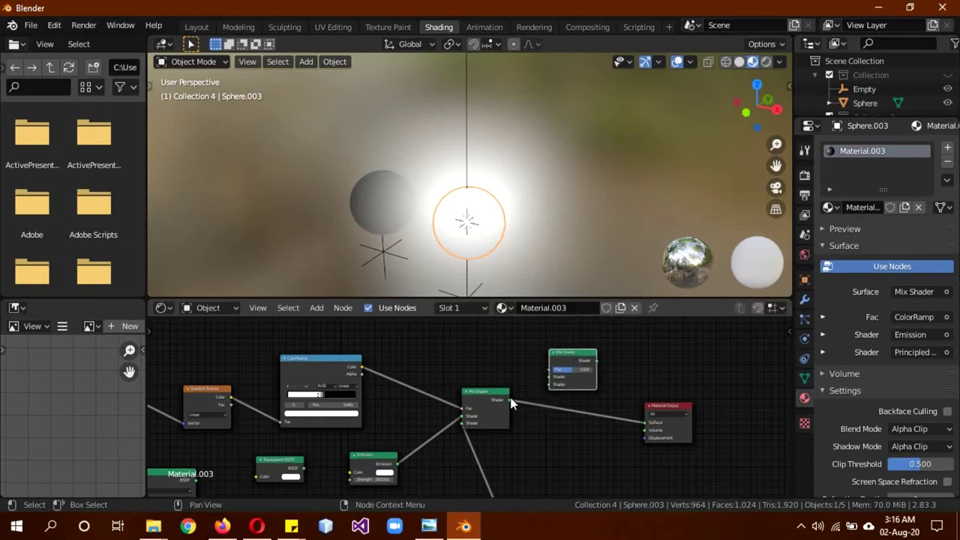
pyautogui.moveTo(595, 360); pyautogui.dragTo(642, 422)
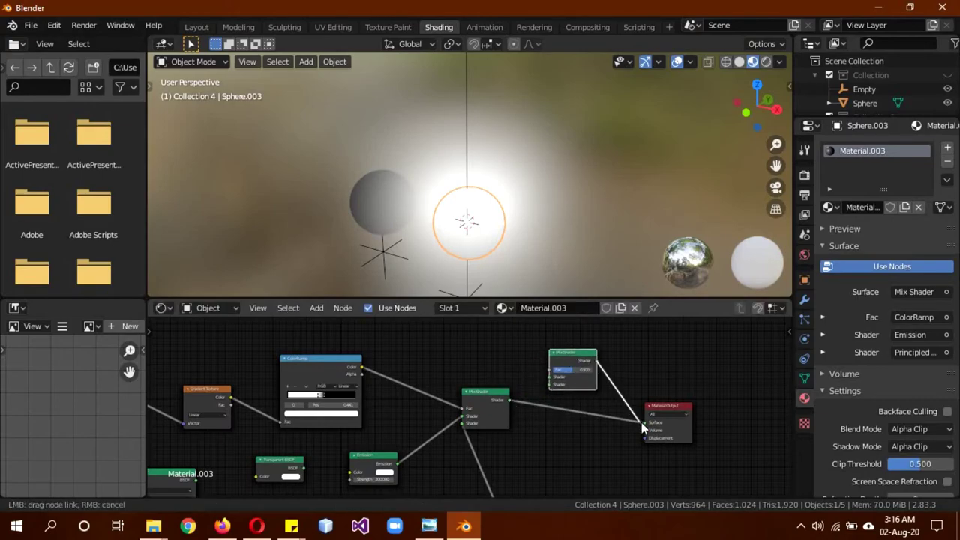
pyautogui.moveTo(498, 410); pyautogui.dragTo(550, 385)
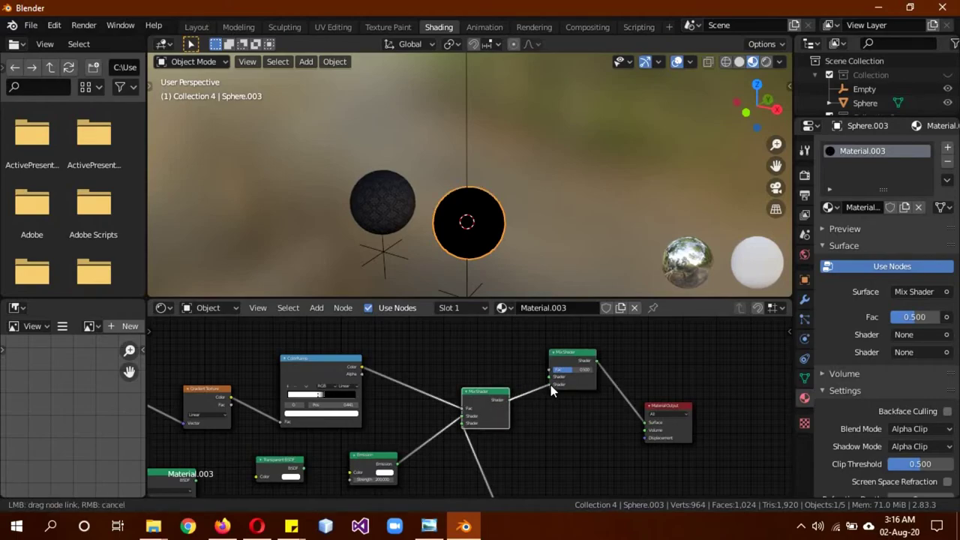
pyautogui.moveTo(360, 366)
pyautogui.mouseDown()
pyautogui.moveTo(543, 397)
pyautogui.moveTo(522, 443)
pyautogui.mouseUp()
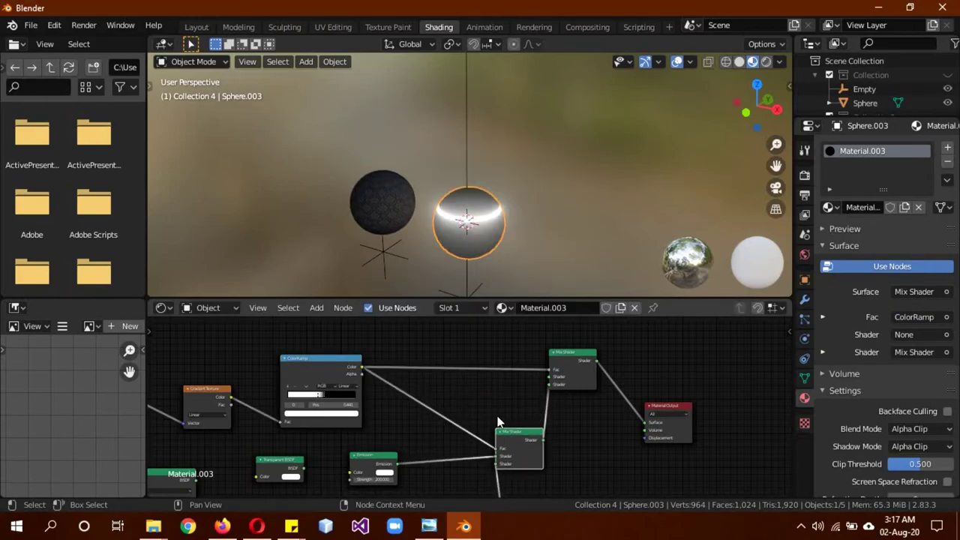
pyautogui.scroll(-3, 499, 423)
pyautogui.scroll(-2, 446, 435)
pyautogui.moveTo(407, 434); pyautogui.dragTo(418, 410, button='middle')
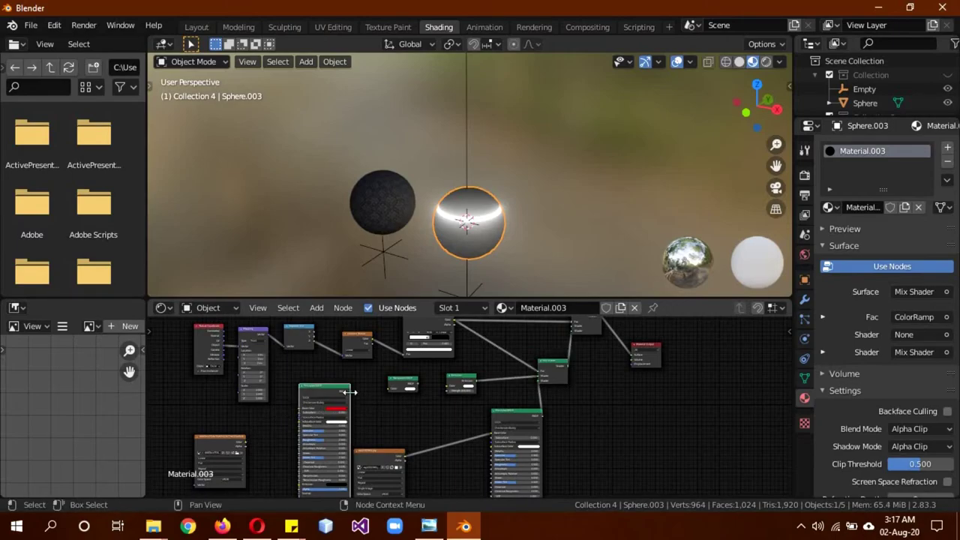
pyautogui.moveTo(351, 389)
pyautogui.mouseDown()
pyautogui.moveTo(533, 345)
pyautogui.moveTo(375, 403)
pyautogui.moveTo(573, 330)
pyautogui.mouseUp()
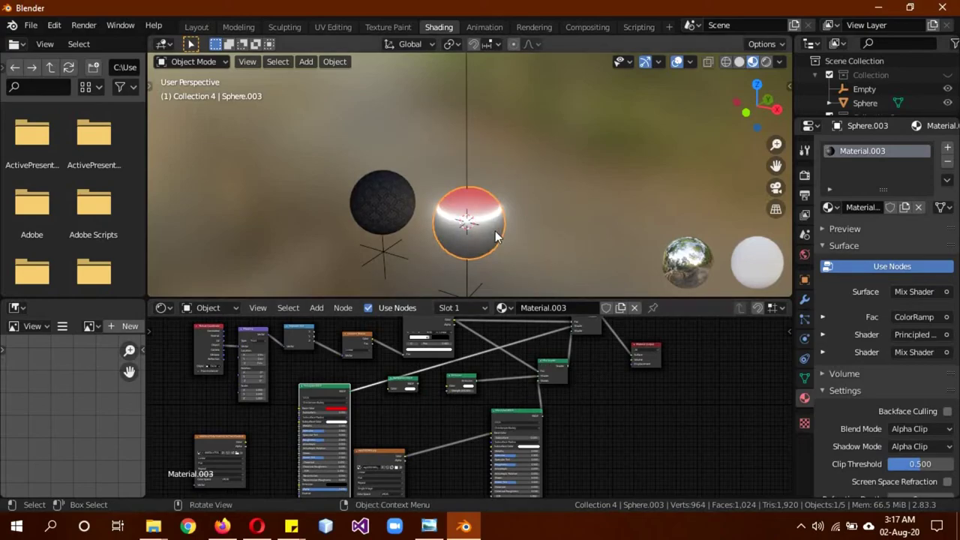
# Switch to front orthographic view, briefly select the Empty, then reselect the sphere.
pyautogui.moveTo(467, 279)
pyautogui.keyDown('alt'); pyautogui.mouseDown(button='middle')
pyautogui.moveTo(527, 262)
pyautogui.moveTo(530, 252)
pyautogui.mouseUp(button='middle'); pyautogui.keyUp('alt')
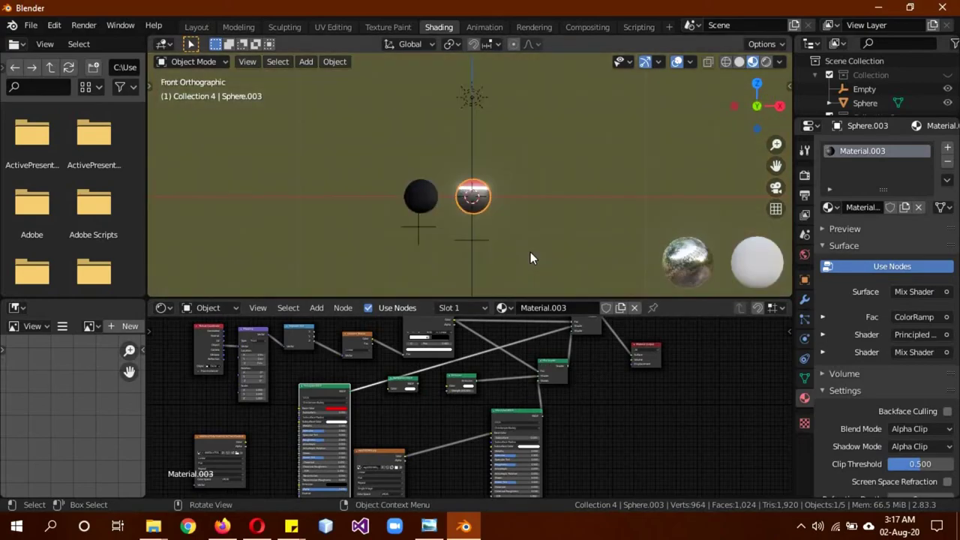
pyautogui.click(482, 239)
pyautogui.press('g')
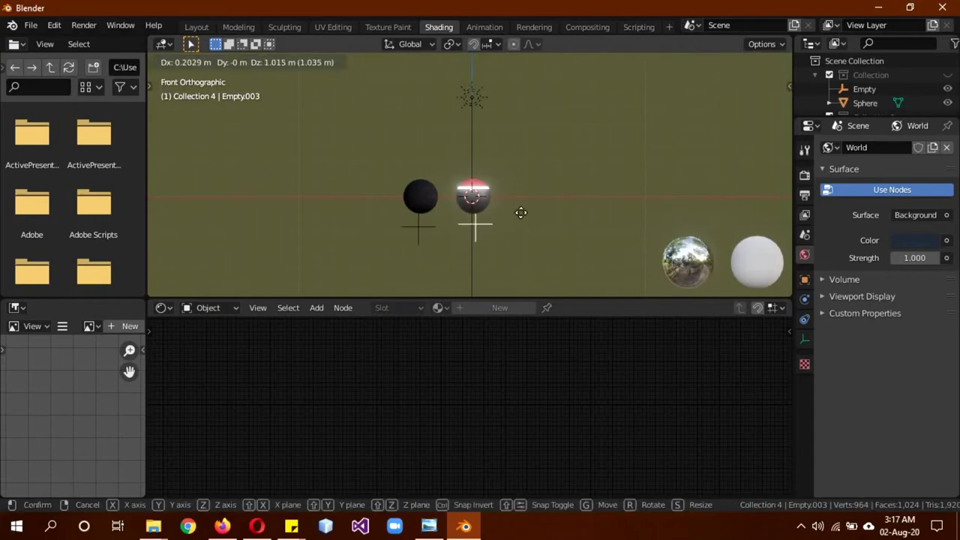
pyautogui.press('Escape')
pyautogui.click(477, 201)
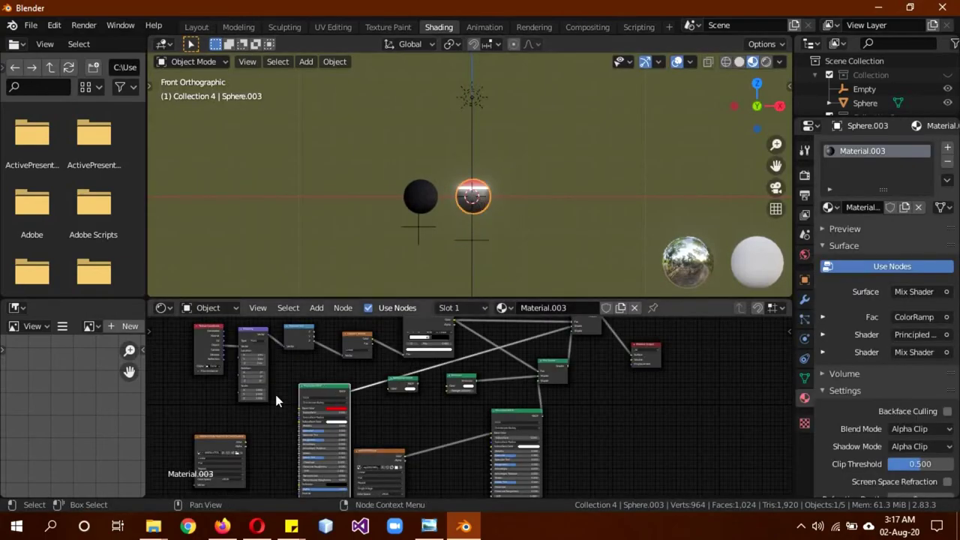
# Replace Circle with Empty.003 as the Texture Coordinate node's object using the eyedropper.
pyautogui.scroll(2, 232, 381)
pyautogui.moveTo(252, 366); pyautogui.dragTo(459, 419, button='middle')
pyautogui.scroll(1, 459, 420)
pyautogui.scroll(1, 493, 395)
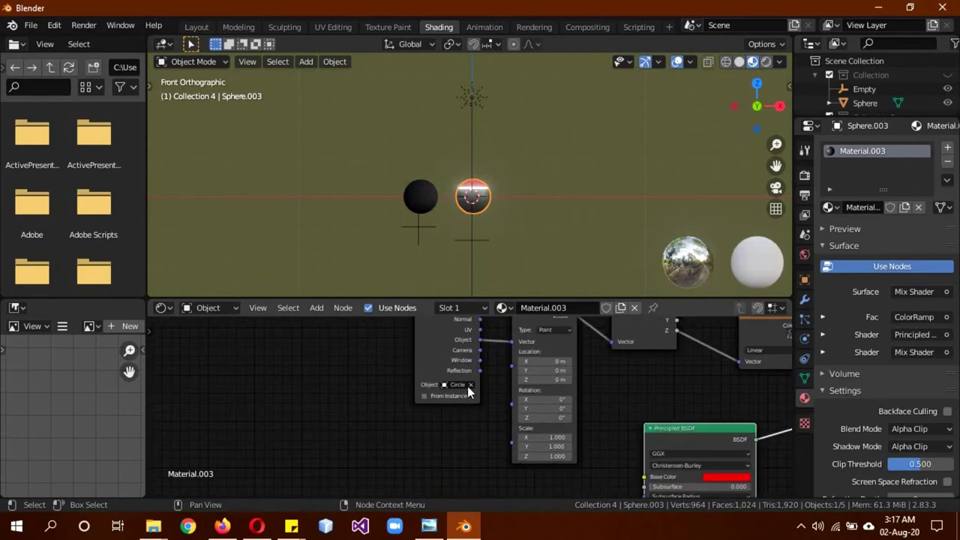
pyautogui.click(471, 385)
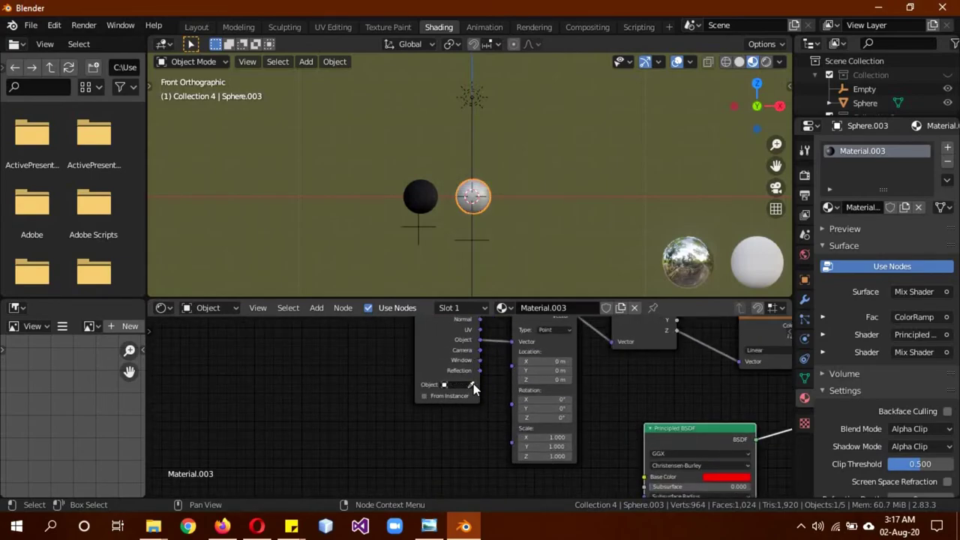
pyautogui.click(471, 383)
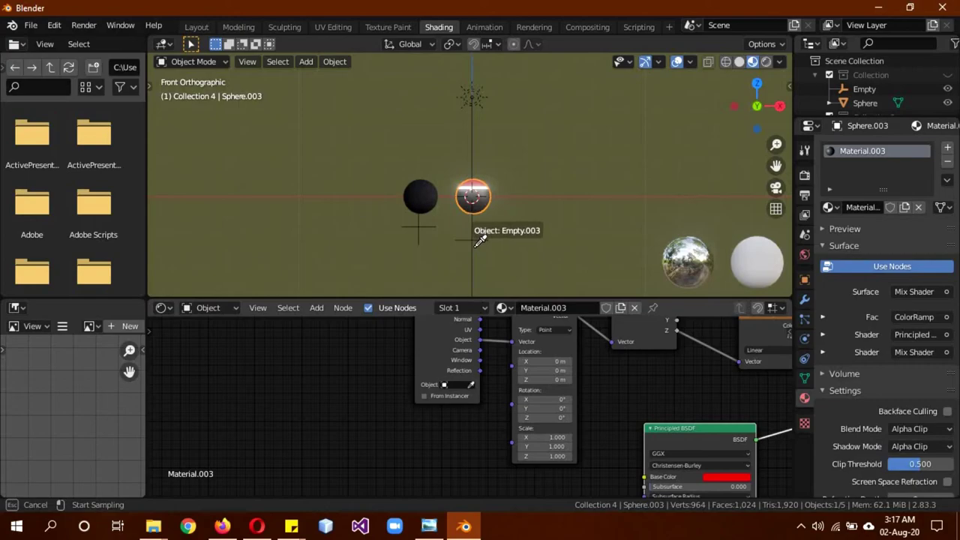
pyautogui.click(484, 242)
# Raise the Empty 2.07 m along Z onto the sphere, then reselect the sphere.
pyautogui.click(482, 240)
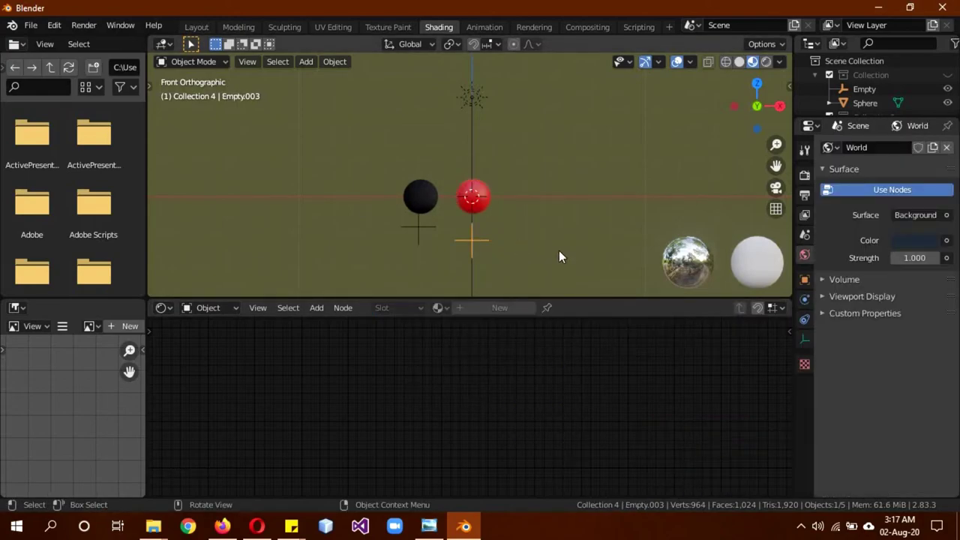
pyautogui.press('g')
pyautogui.press('z')
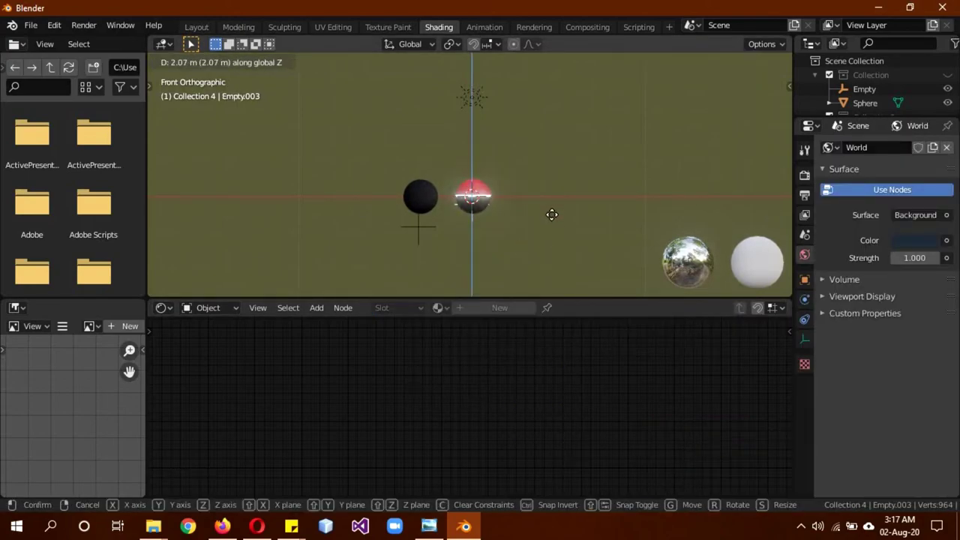
pyautogui.click(552, 214)
pyautogui.scroll(4, 552, 215)
pyautogui.click(540, 232)
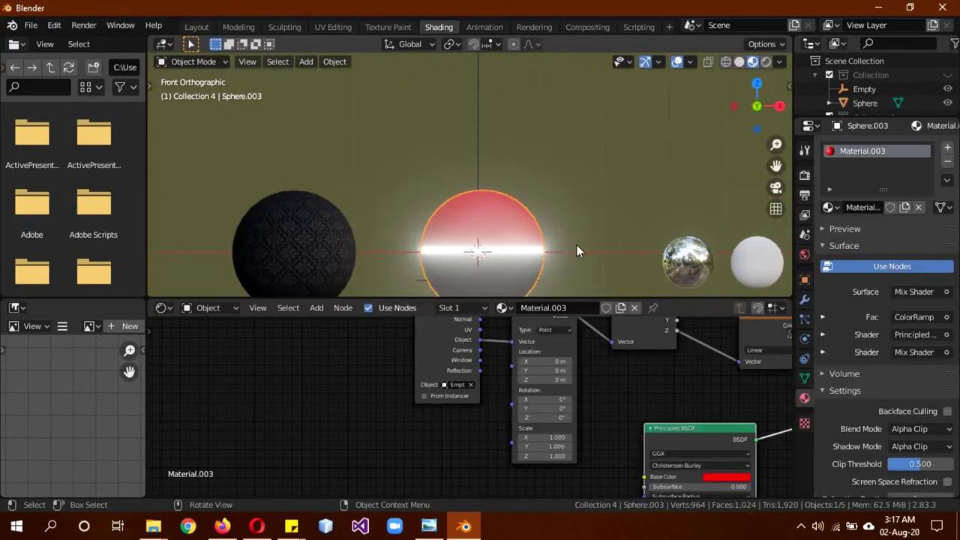
pyautogui.moveTo(618, 418); pyautogui.dragTo(382, 397, button='middle')
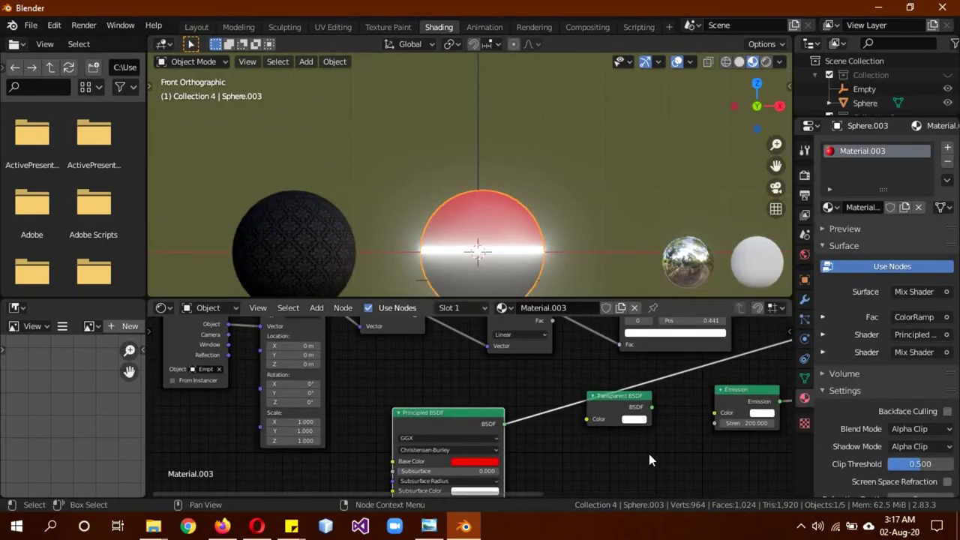
pyautogui.moveTo(649, 454); pyautogui.dragTo(549, 441, button='middle')
pyautogui.click(642, 410)
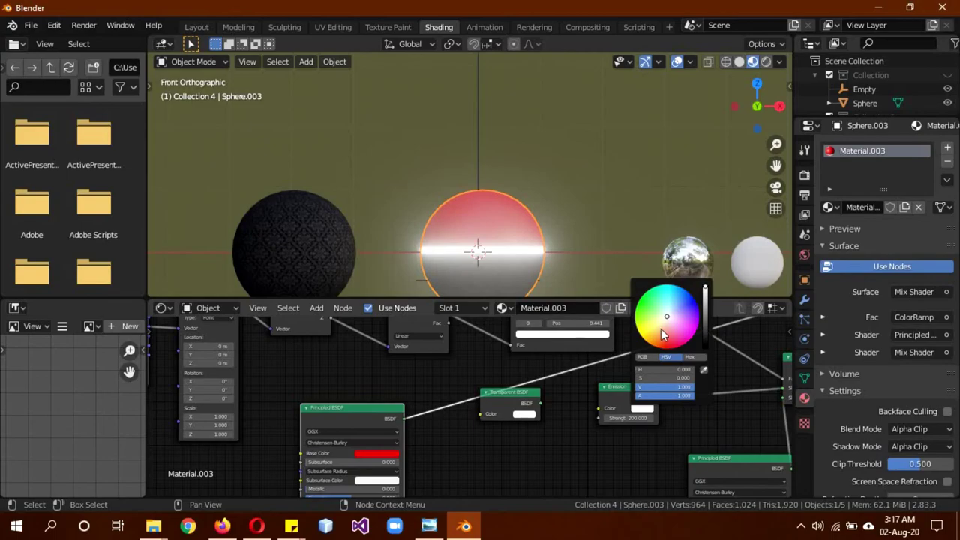
pyautogui.moveTo(663, 335)
pyautogui.mouseDown()
pyautogui.moveTo(650, 283)
pyautogui.moveTo(670, 316)
pyautogui.mouseUp()
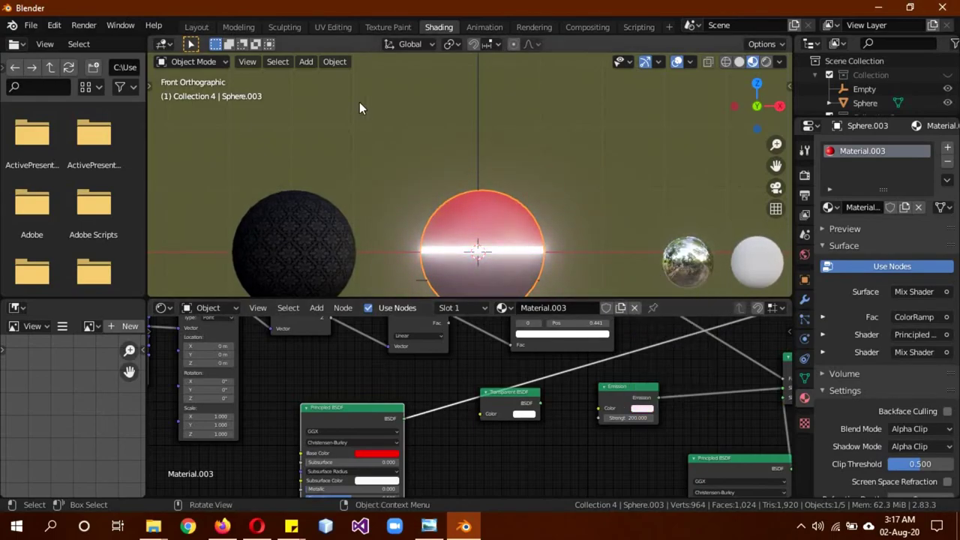
# In the Layout workspace, turn the 3D view into a Shader Editor.
pyautogui.click(197, 27)
pyautogui.click(15, 43)
pyautogui.click(64, 142)
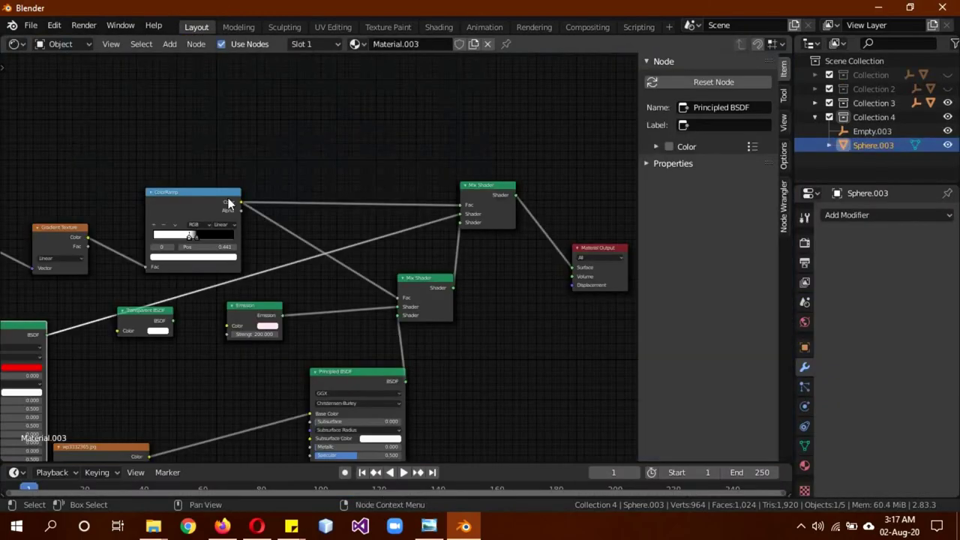
pyautogui.scroll(-3, 372, 255)
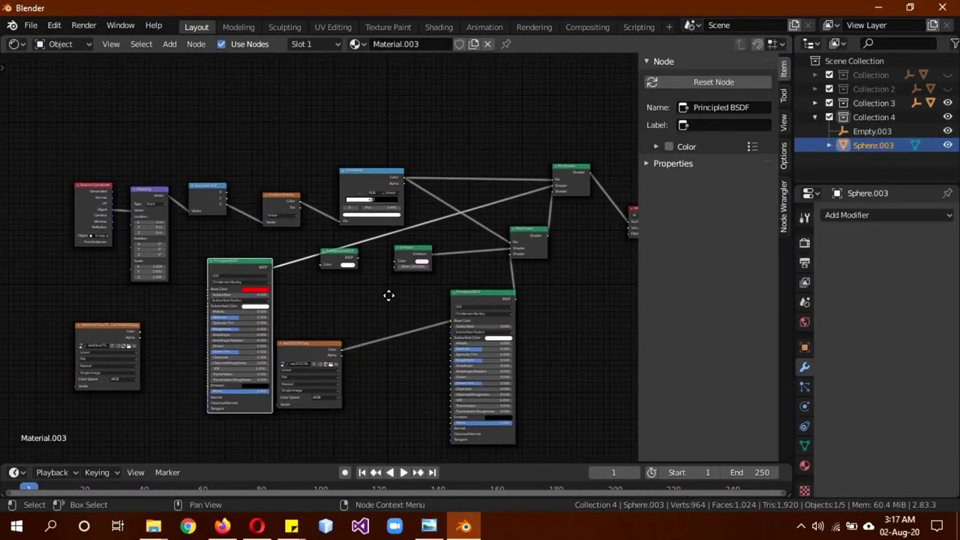
# Place Principled BSDF above the node chain, move Transparent BSDF bottom-left, and hide the sidebar.
pyautogui.moveTo(332, 188); pyautogui.dragTo(318, 182)
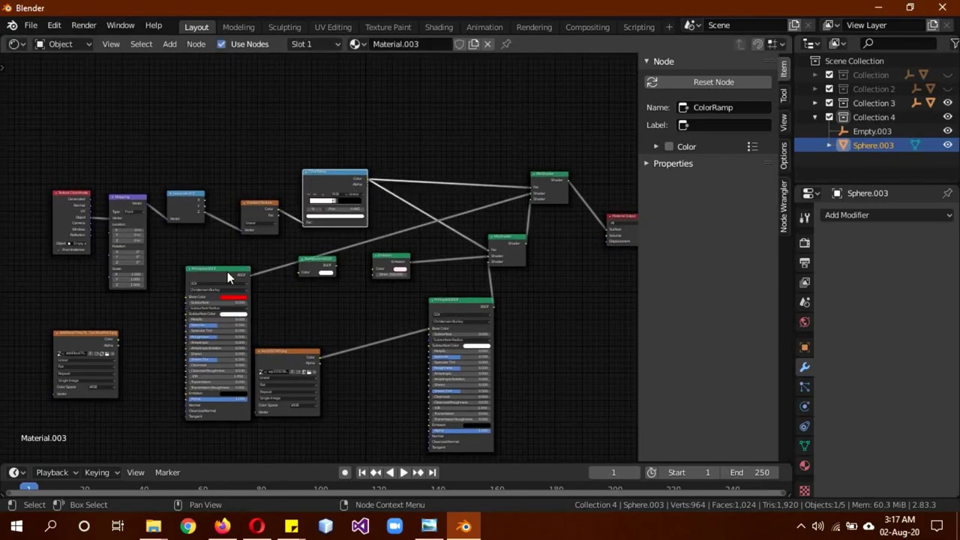
pyautogui.moveTo(227, 271); pyautogui.dragTo(392, 418)
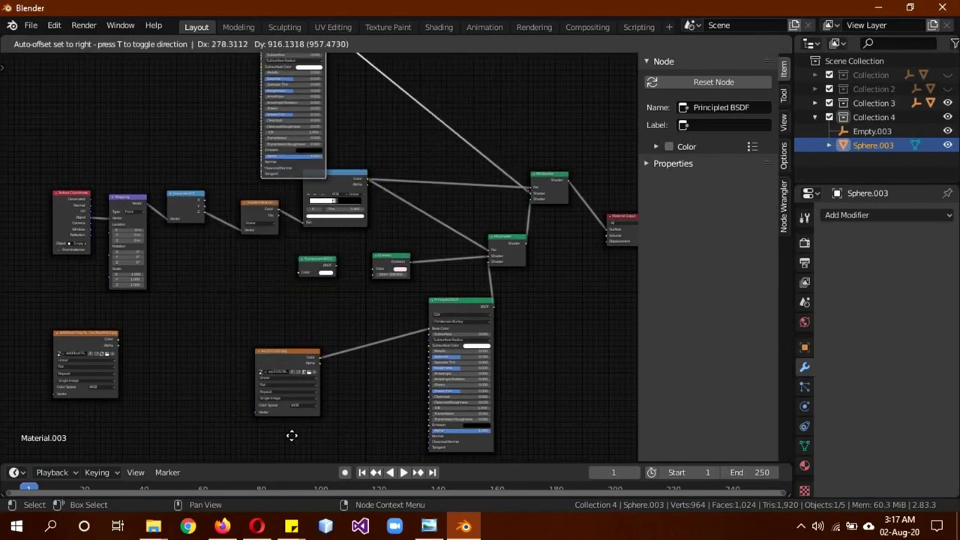
pyautogui.moveTo(392, 419); pyautogui.dragTo(231, 448)
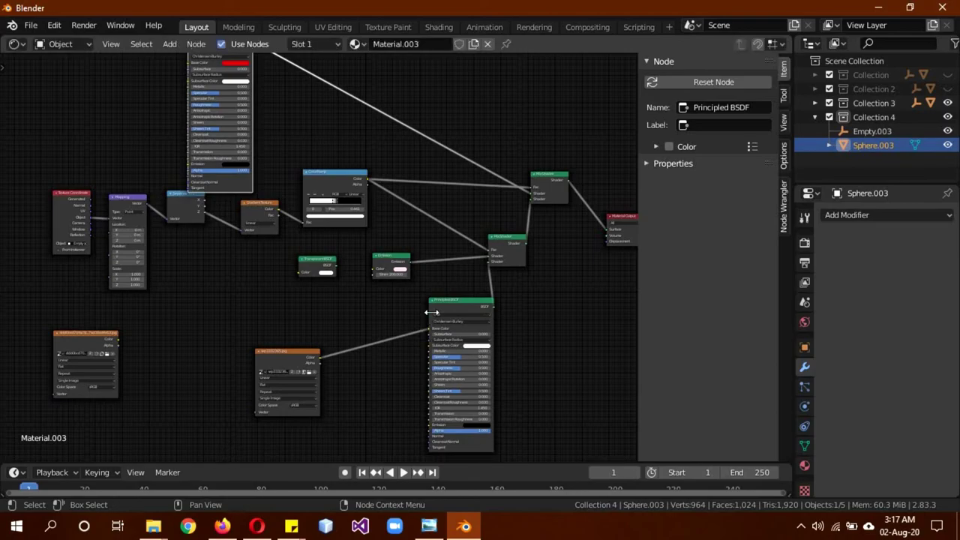
pyautogui.moveTo(484, 355); pyautogui.dragTo(419, 355)
pyautogui.moveTo(315, 267); pyautogui.dragTo(76, 453)
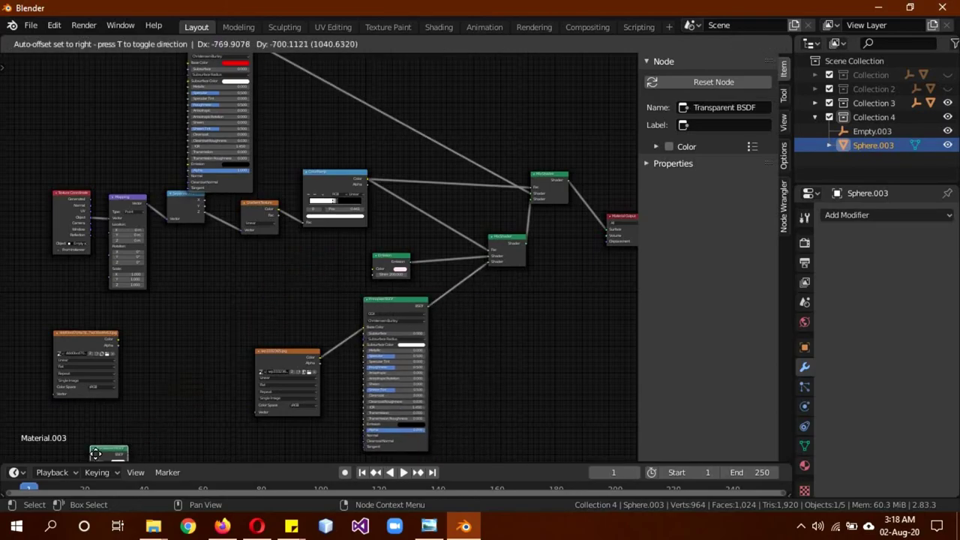
pyautogui.press('n')
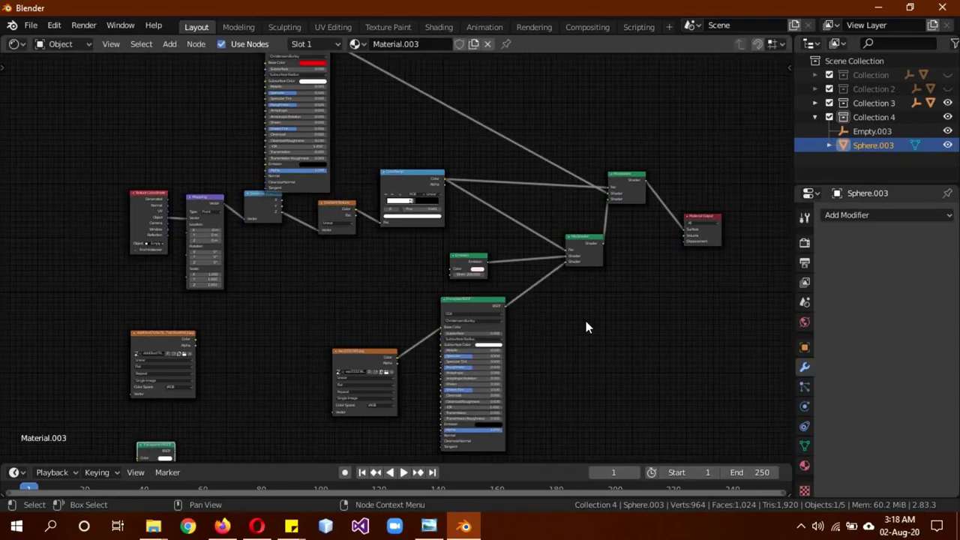
pyautogui.scroll(1, 360, 113)
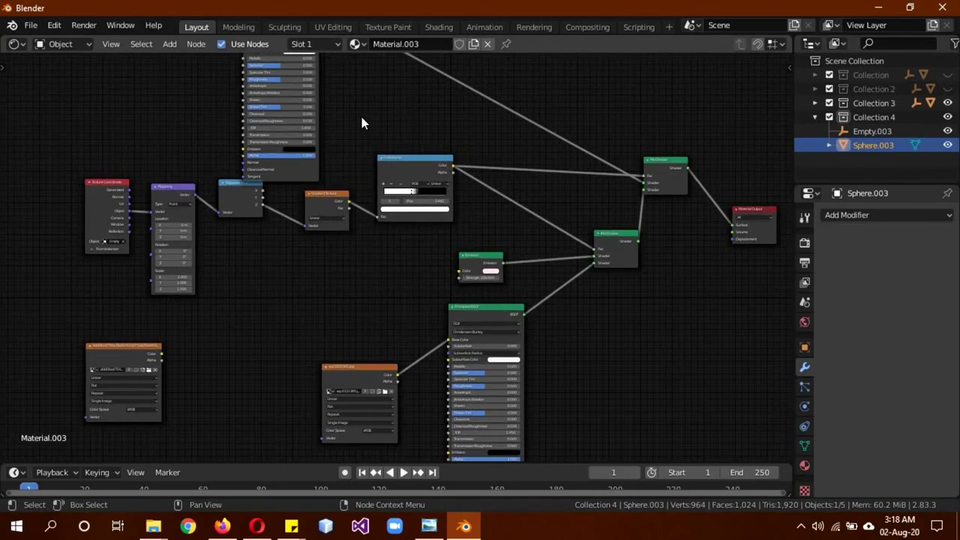
pyautogui.moveTo(360, 113); pyautogui.dragTo(398, 283, button='middle')
# Collapse the spare Principled BSDF node and park it above the Mix Shaders.
pyautogui.click(307, 194)
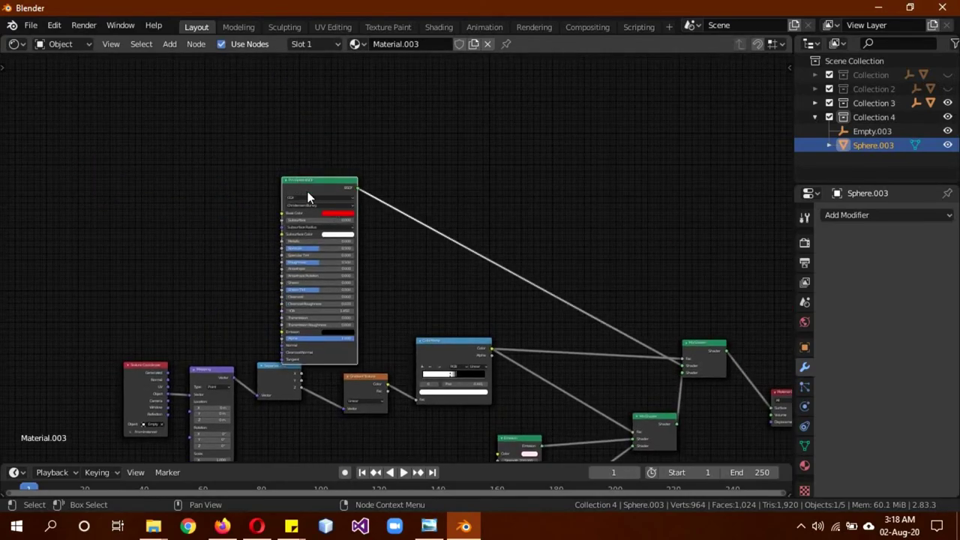
pyautogui.press('h')
pyautogui.moveTo(318, 179); pyautogui.dragTo(576, 249)
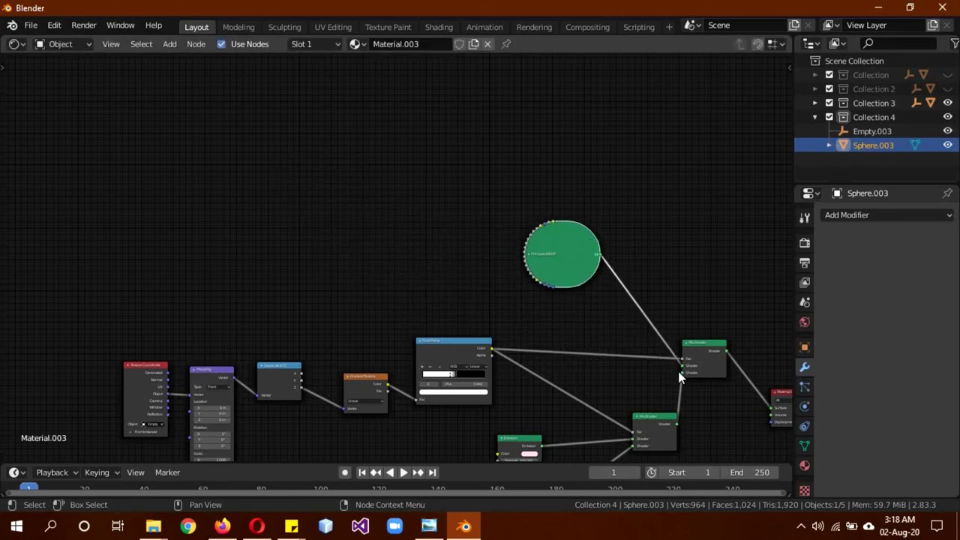
# Pan and zoom back along the chain through Mapping to the Texture Coordinate node.
pyautogui.scroll(2, 707, 407)
pyautogui.moveTo(707, 407)
pyautogui.mouseDown(button='middle')
pyautogui.moveTo(564, 317)
pyautogui.moveTo(606, 261)
pyautogui.mouseUp(button='middle')
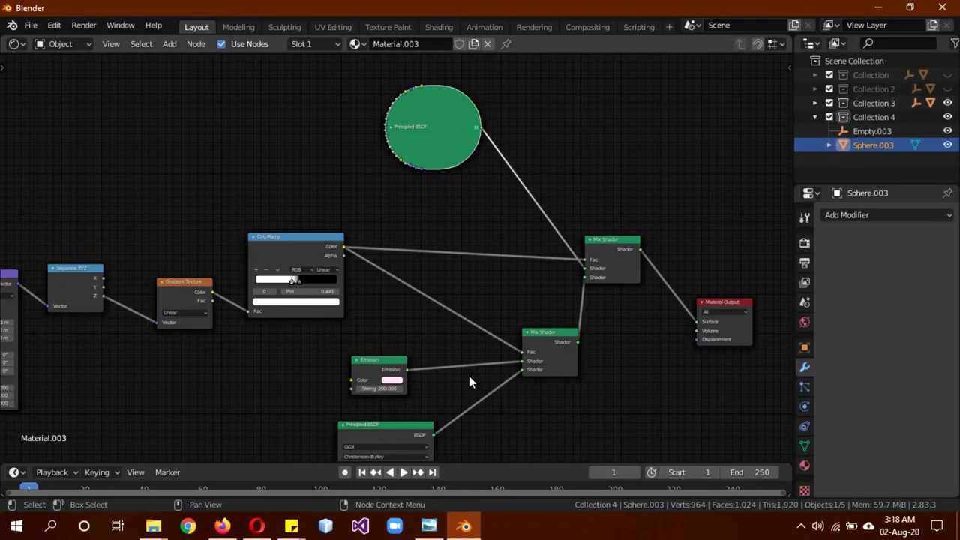
pyautogui.scroll(2, 433, 388)
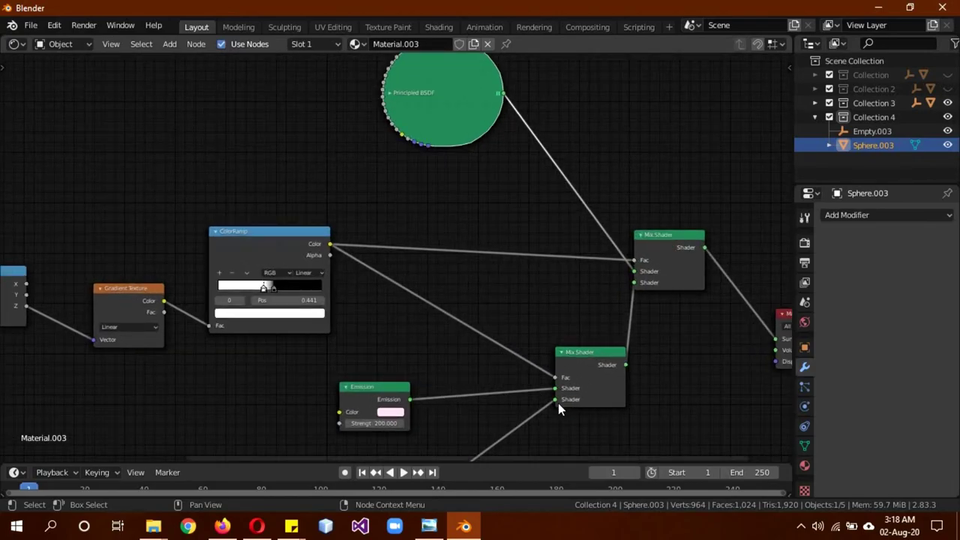
pyautogui.moveTo(569, 435); pyautogui.dragTo(575, 339, button='middle')
pyautogui.scroll(-2, 571, 340)
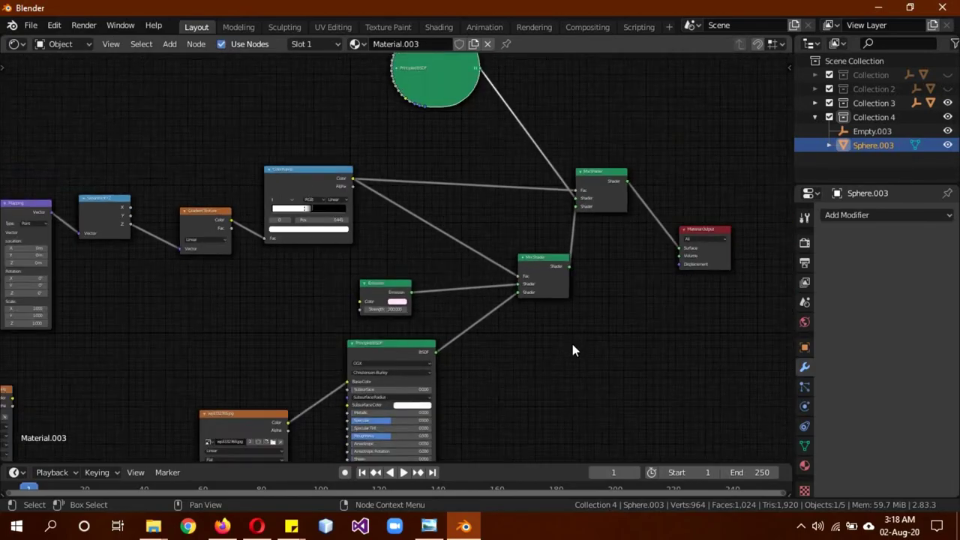
pyautogui.scroll(-2, 571, 340)
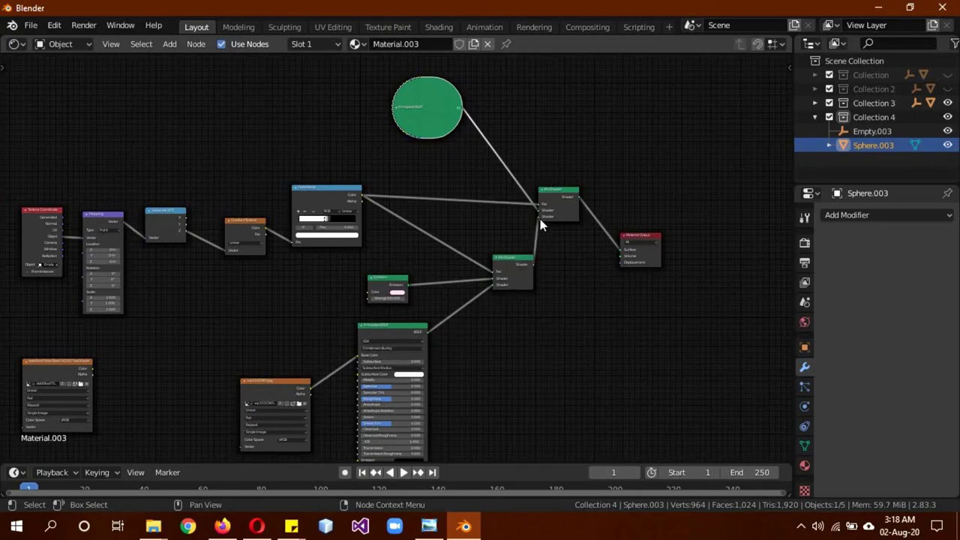
pyautogui.scroll(1, 540, 219)
pyautogui.scroll(1, 569, 225)
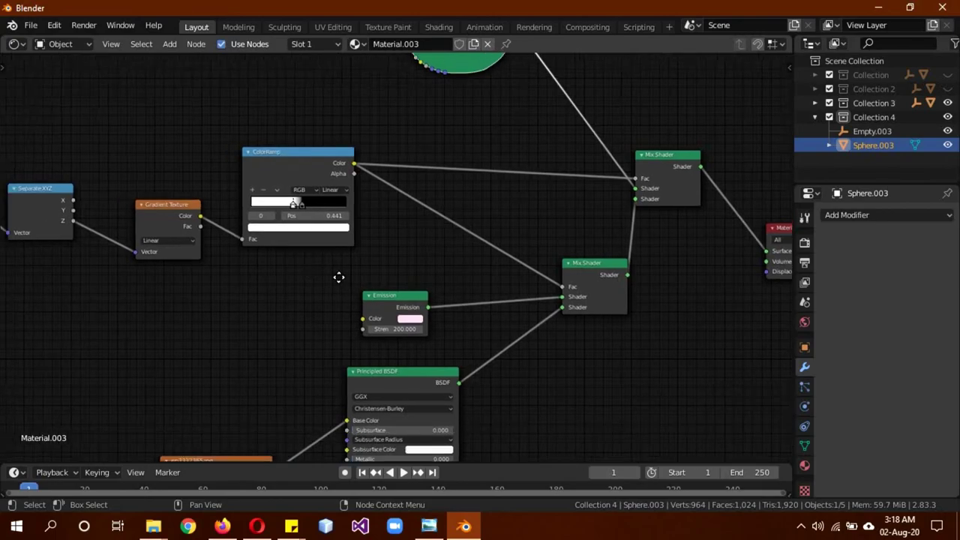
pyautogui.moveTo(298, 261); pyautogui.dragTo(403, 254, button='middle')
pyautogui.moveTo(312, 324); pyautogui.dragTo(374, 331, button='middle')
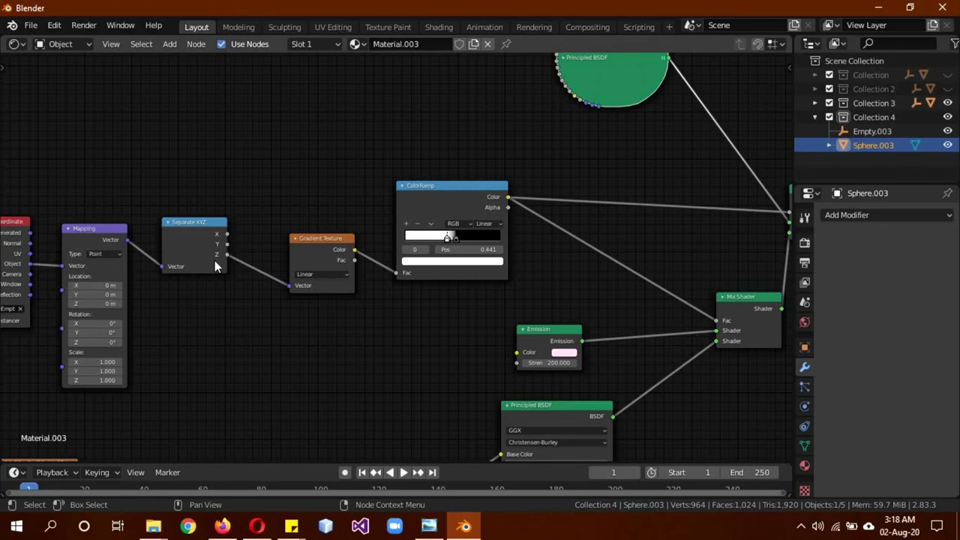
pyautogui.moveTo(203, 304); pyautogui.dragTo(335, 324, button='middle')
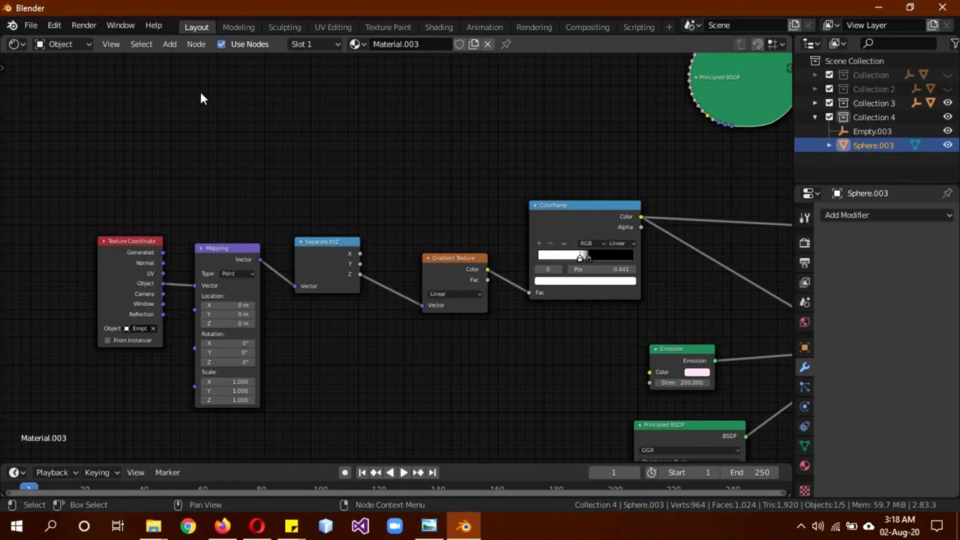
# Return the editor to a 3D Viewport, select Empty.003, and switch to Solid shading.
pyautogui.click(14, 44)
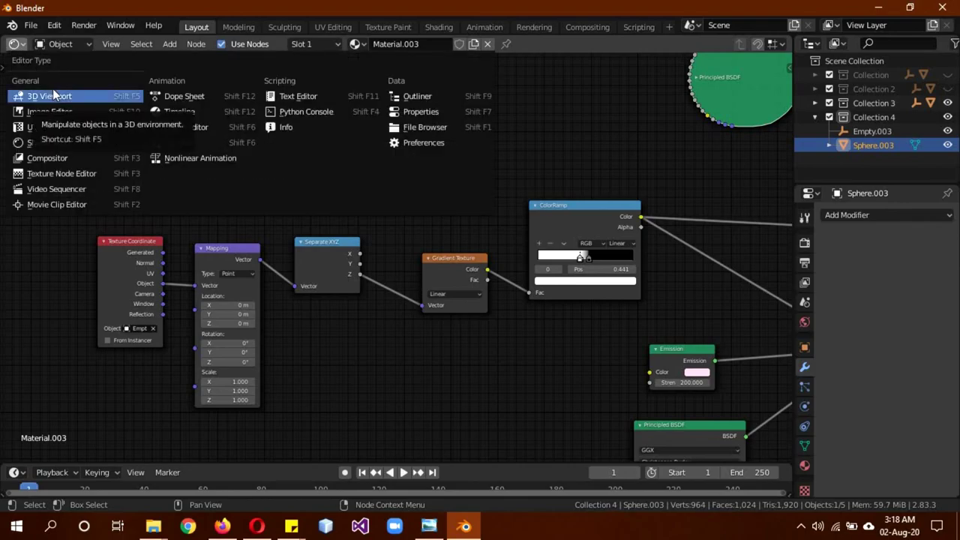
pyautogui.click(54, 89)
pyautogui.click(397, 319)
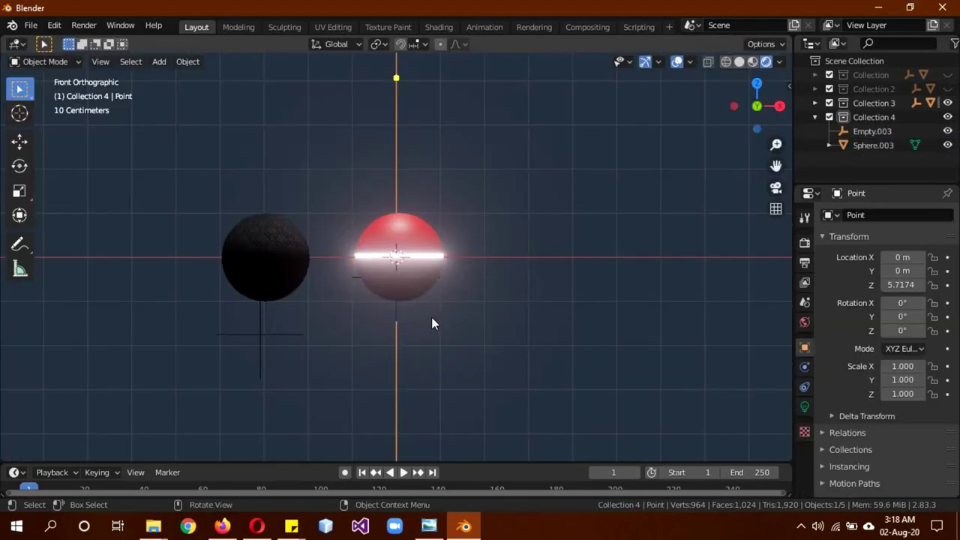
pyautogui.moveTo(493, 310); pyautogui.dragTo(387, 318, button='middle')
pyautogui.click(387, 318)
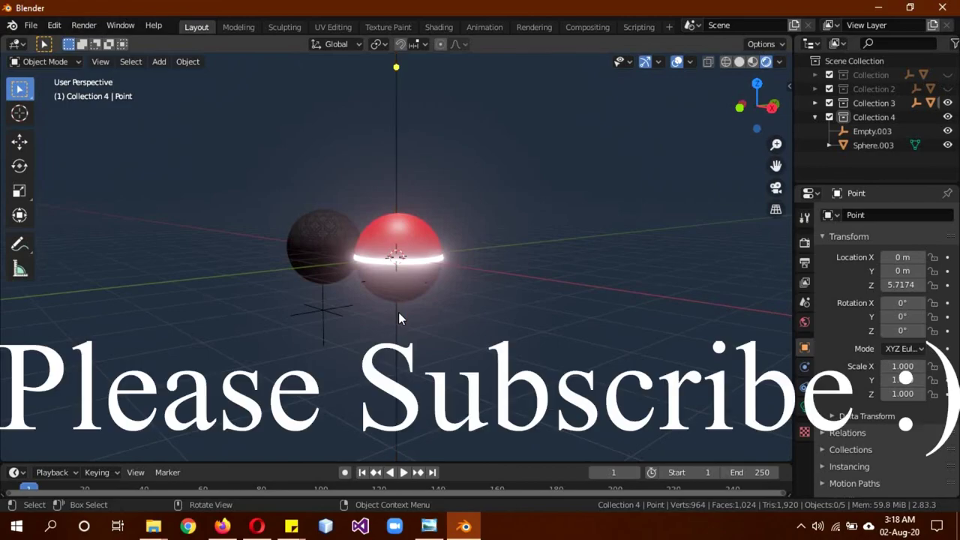
pyautogui.click(398, 320)
pyautogui.moveTo(448, 321); pyautogui.dragTo(499, 302, button='middle')
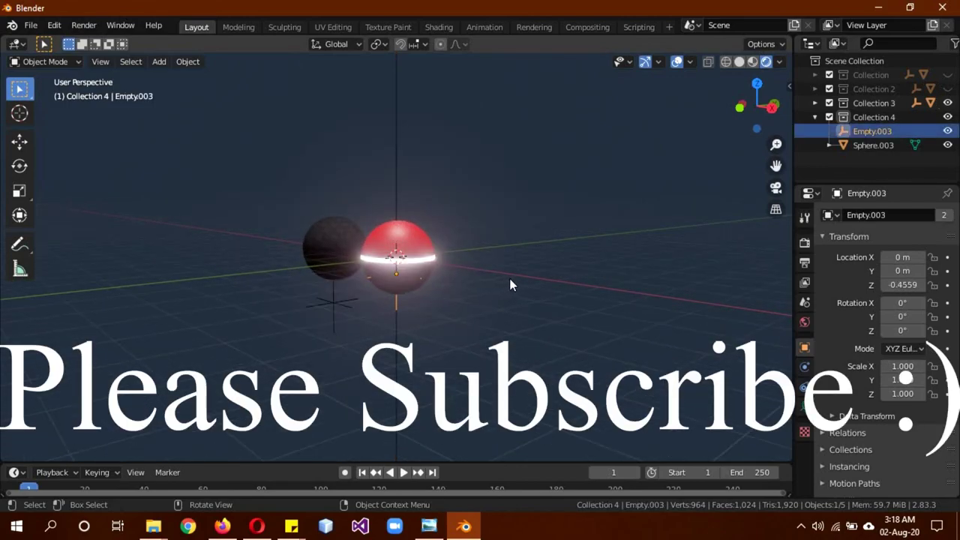
pyautogui.press('z')
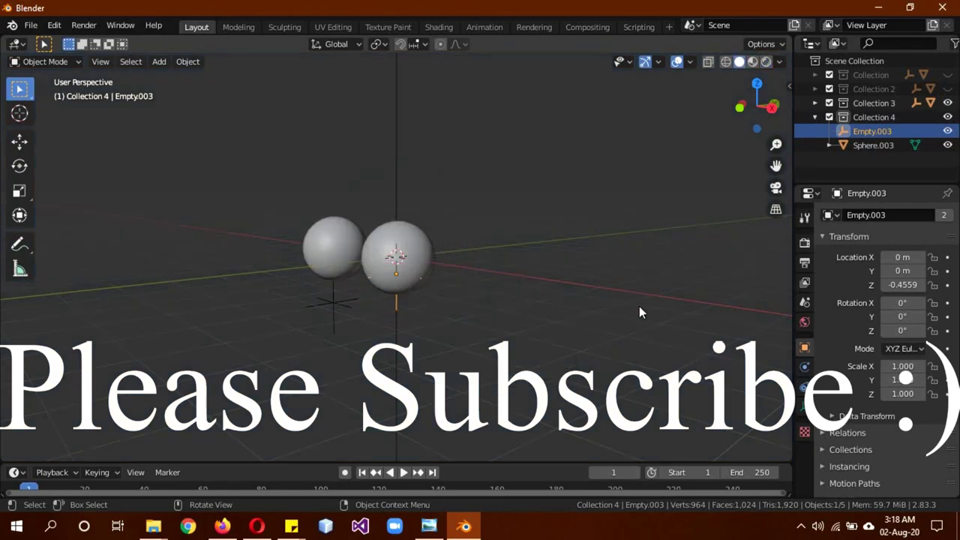